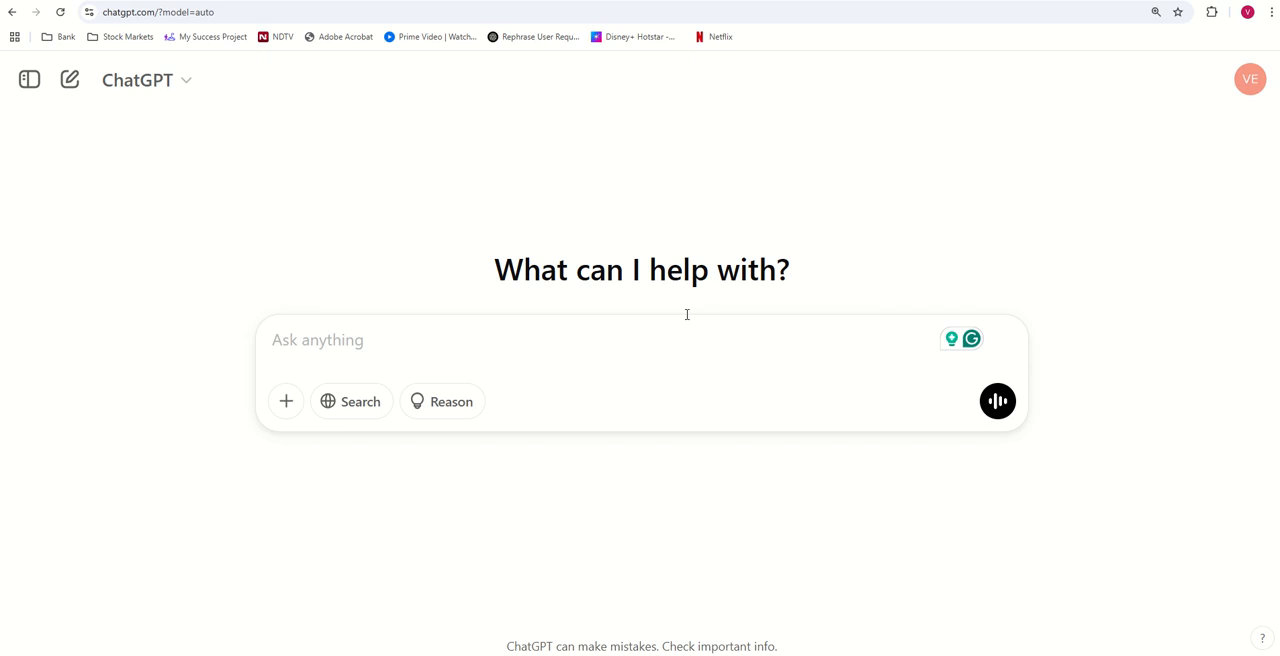
- Switch to Notepad and review the income statement analysis prompt, from the opening instruction through the EPS & Shareholder Returns section
{"action": "left_click", "coordinate": [860, 595]}
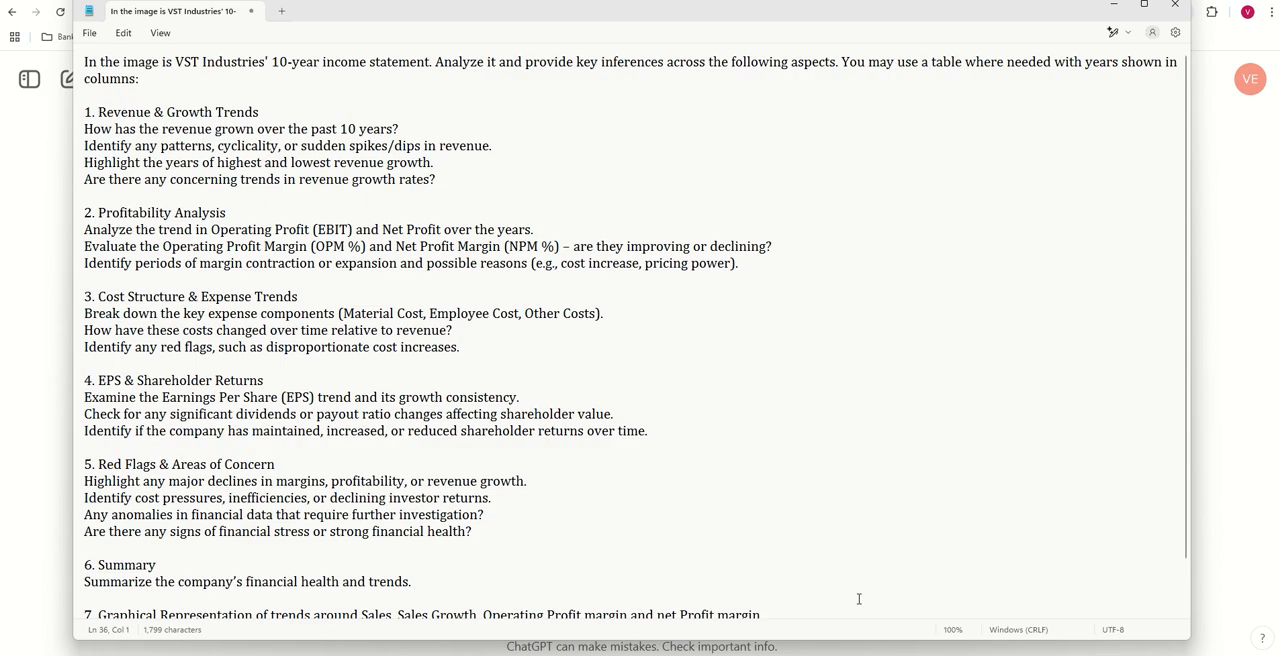
{"action": "scroll", "coordinate": [520, 294], "scroll_direction": "down", "scroll_amount": 1}
{"action": "scroll", "coordinate": [520, 294], "scroll_direction": "up", "scroll_amount": 1}
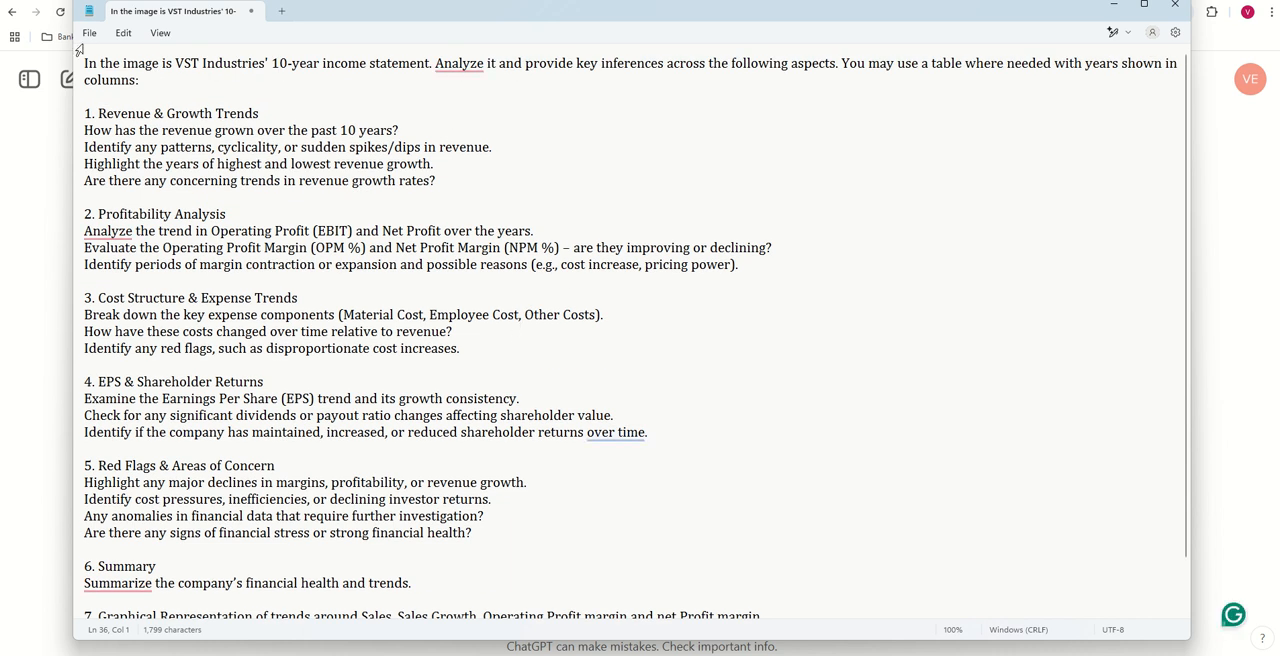
{"action": "left_click_drag", "start_coordinate": [88, 62], "coordinate": [415, 590]}
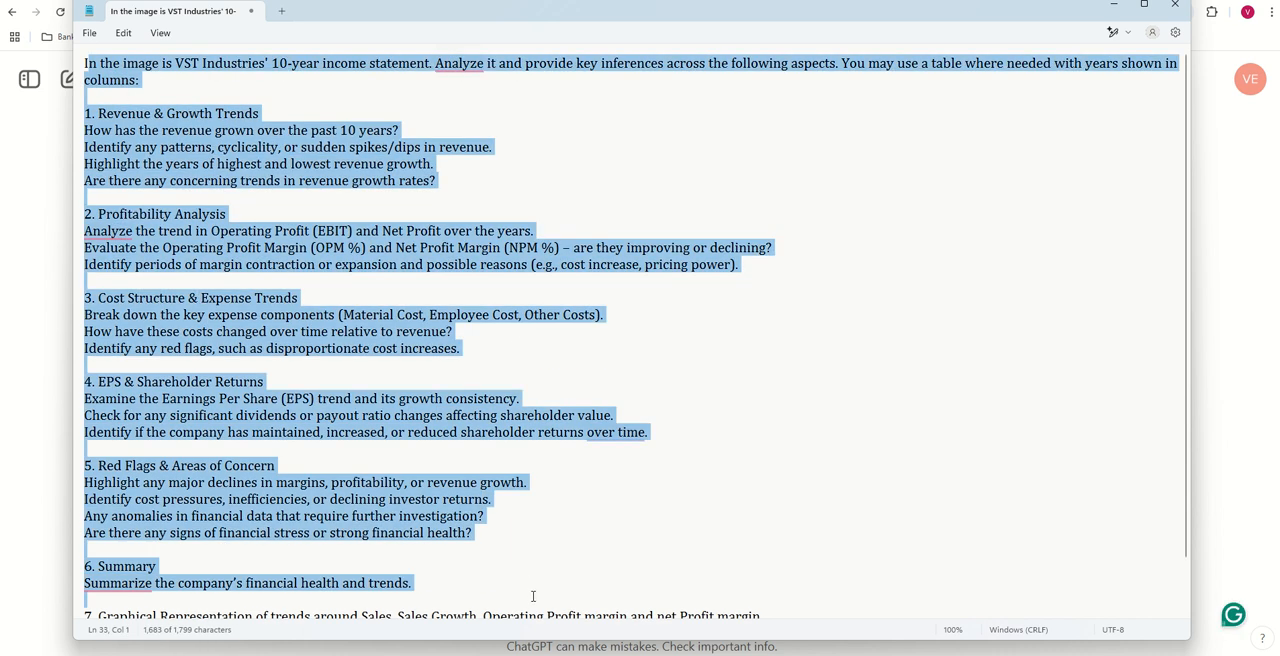
{"action": "left_click", "coordinate": [367, 229]}
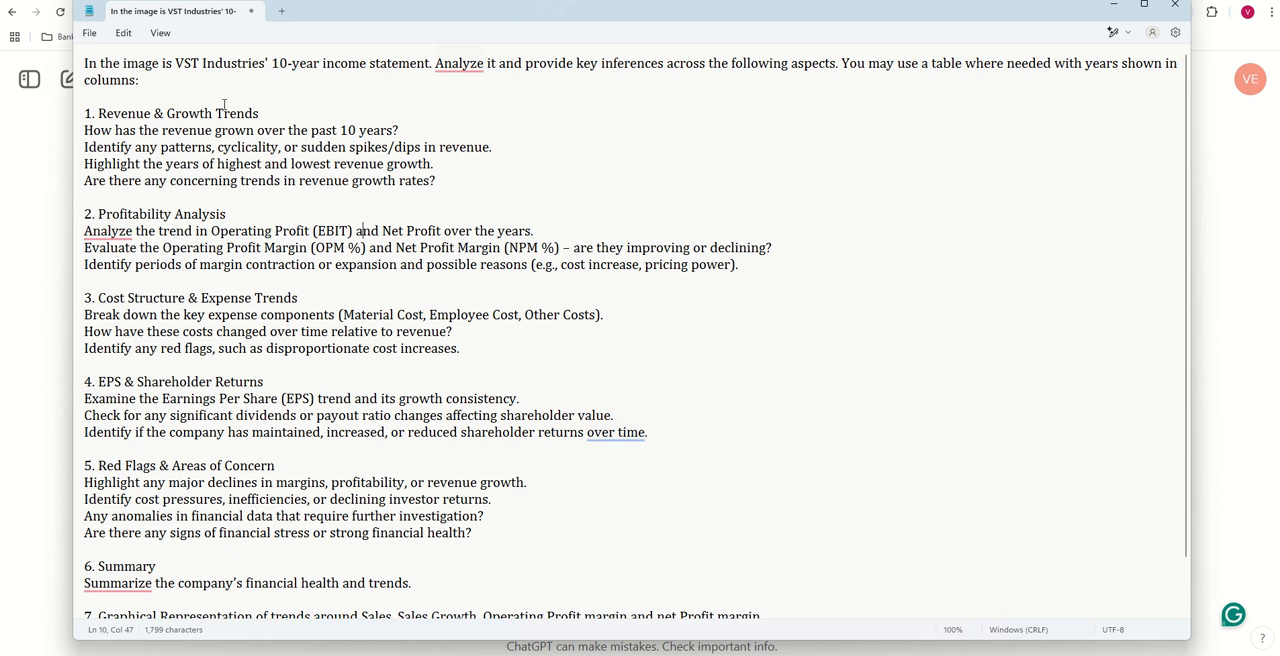
{"action": "left_click_drag", "start_coordinate": [88, 113], "coordinate": [115, 206]}
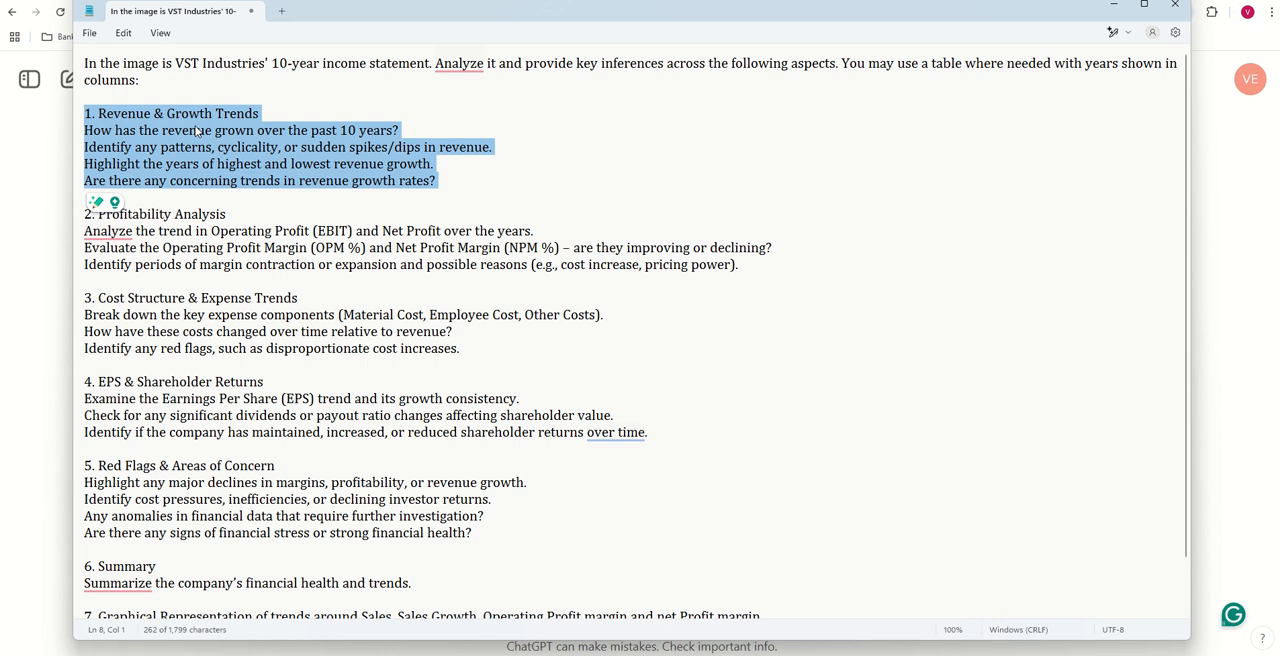
{"action": "left_click", "coordinate": [268, 119]}
{"action": "triple_click", "coordinate": [174, 217]}
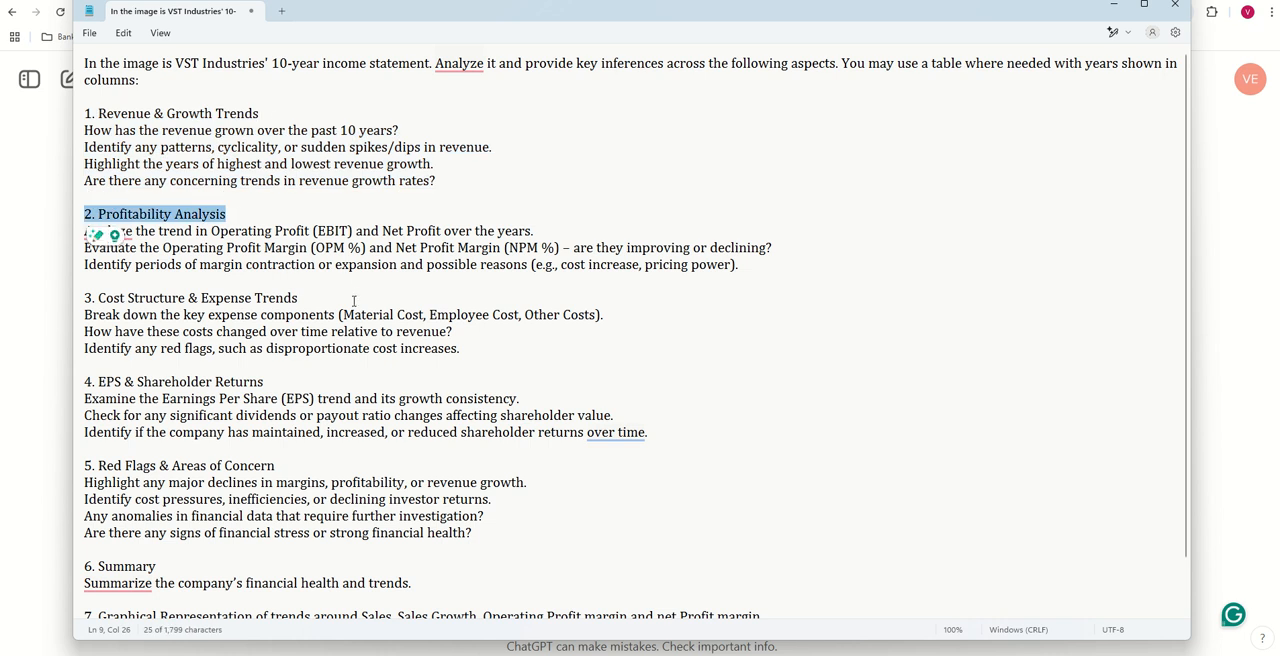
{"action": "left_click_drag", "start_coordinate": [344, 314], "coordinate": [148, 314]}
{"action": "left_click_drag", "start_coordinate": [152, 381], "coordinate": [266, 382]}
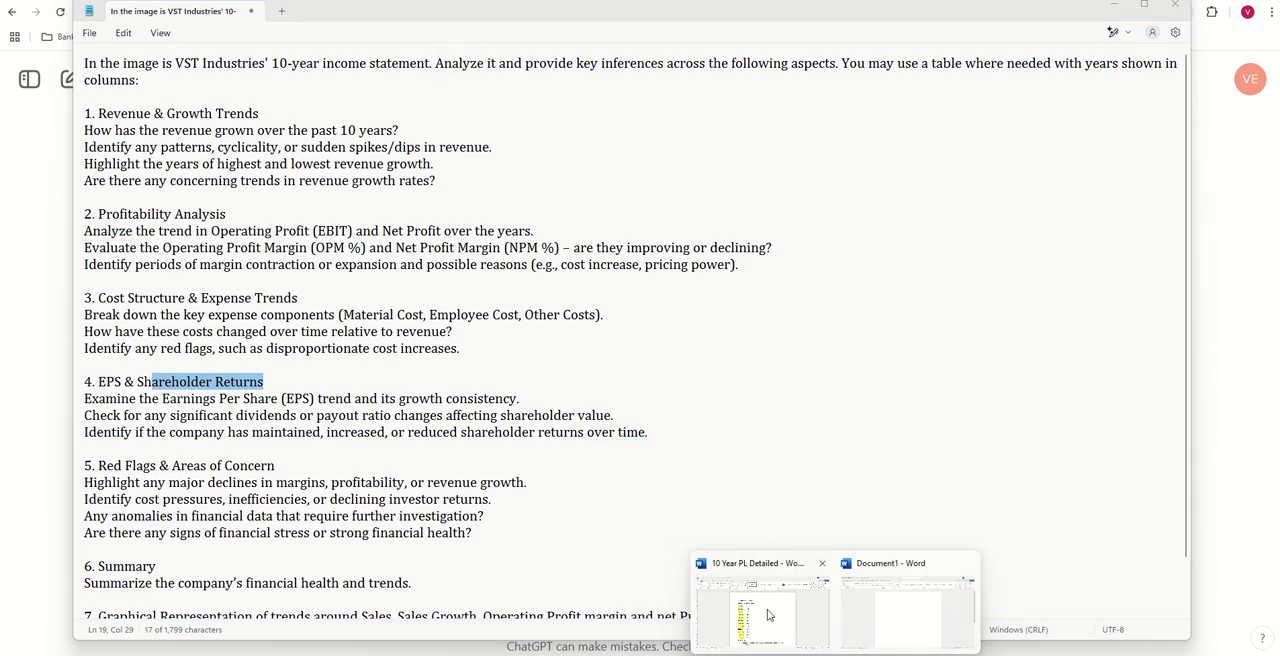
- Examine the 10 Year PL Detailed report in Word, comparing its sections and trend charts with the Notepad prompt's graphical representation item
{"action": "left_click", "coordinate": [751, 565]}
{"action": "scroll", "coordinate": [644, 297], "scroll_direction": "down", "scroll_amount": 5}
{"action": "scroll", "coordinate": [644, 297], "scroll_direction": "down", "scroll_amount": 20}
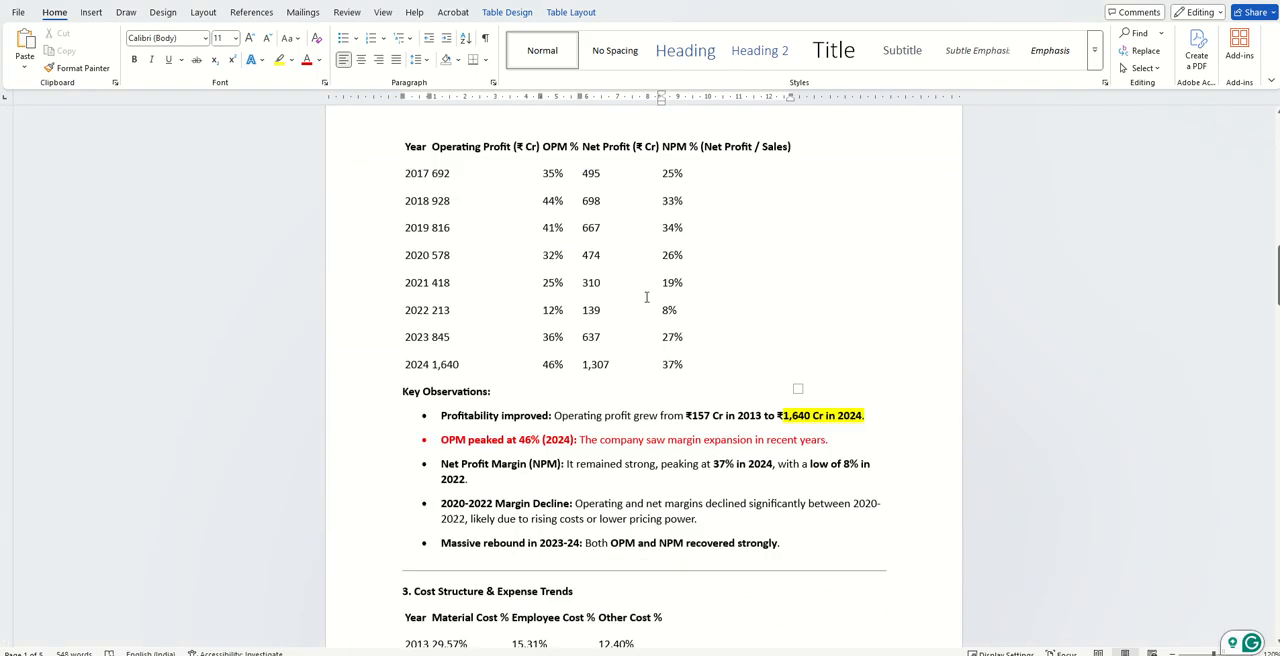
{"action": "scroll", "coordinate": [646, 297], "scroll_direction": "down", "scroll_amount": 20}
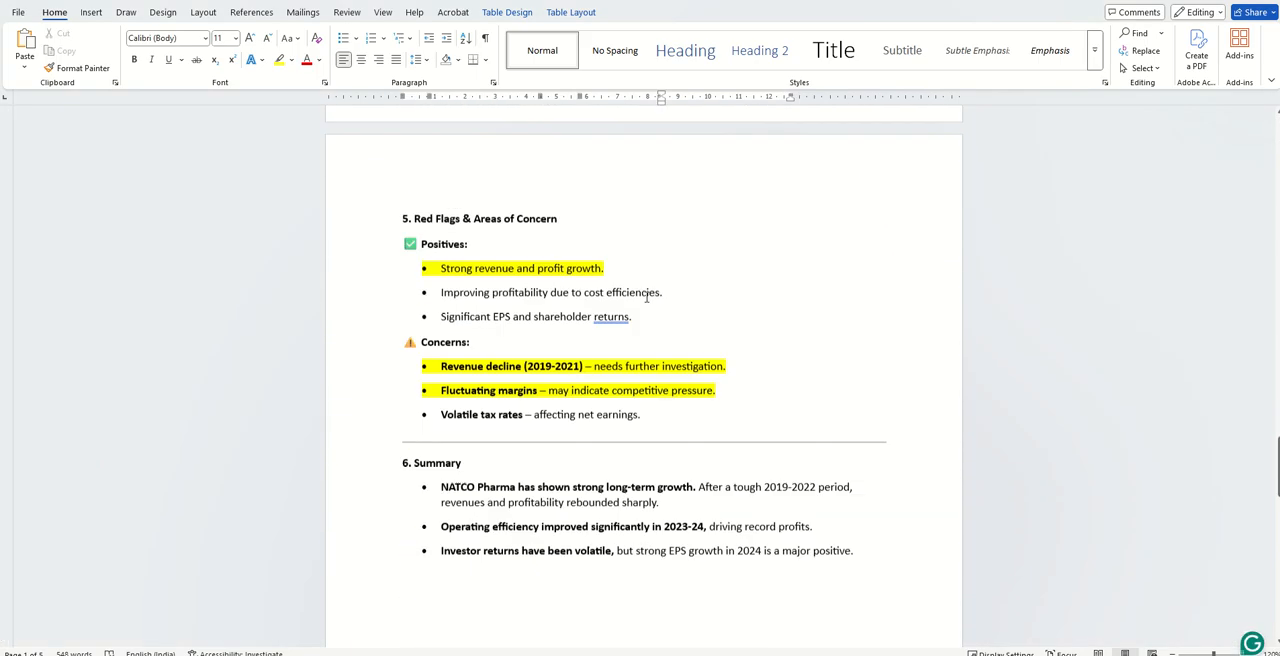
{"action": "scroll", "coordinate": [646, 297], "scroll_direction": "down", "scroll_amount": 5}
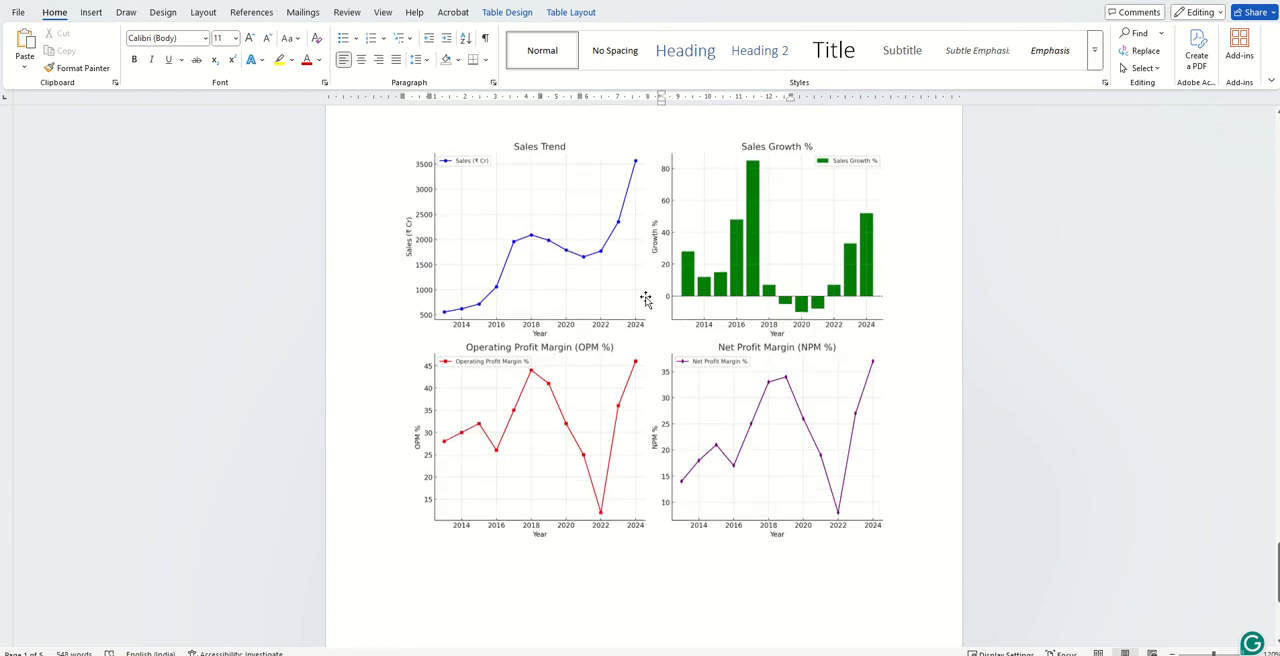
{"action": "left_click", "coordinate": [646, 297]}
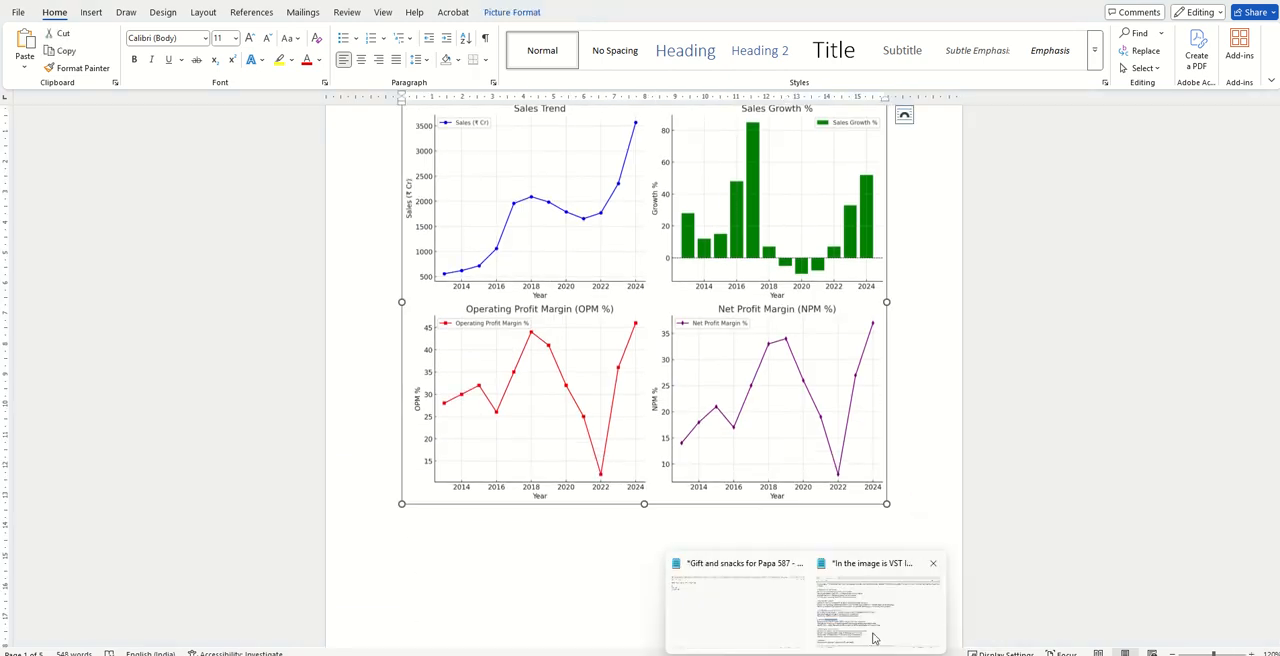
{"action": "left_click", "coordinate": [872, 620]}
{"action": "scroll", "coordinate": [318, 432], "scroll_direction": "down", "scroll_amount": 1}
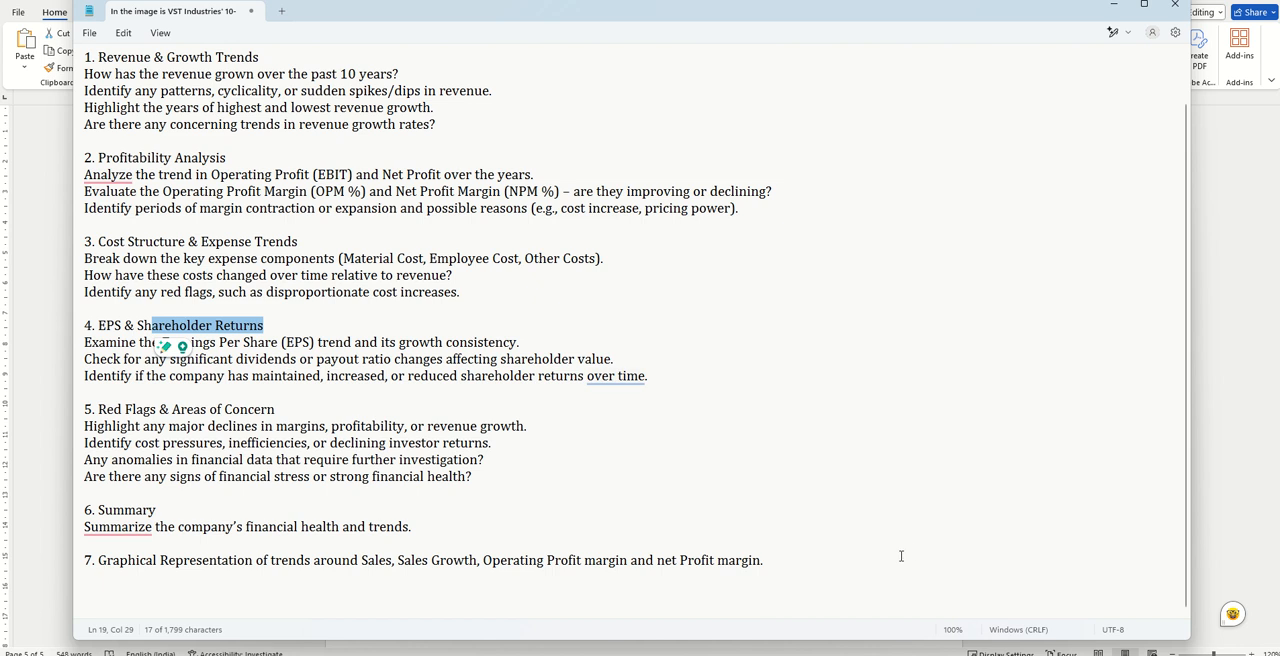
{"action": "left_click_drag", "start_coordinate": [866, 566], "coordinate": [70, 566]}
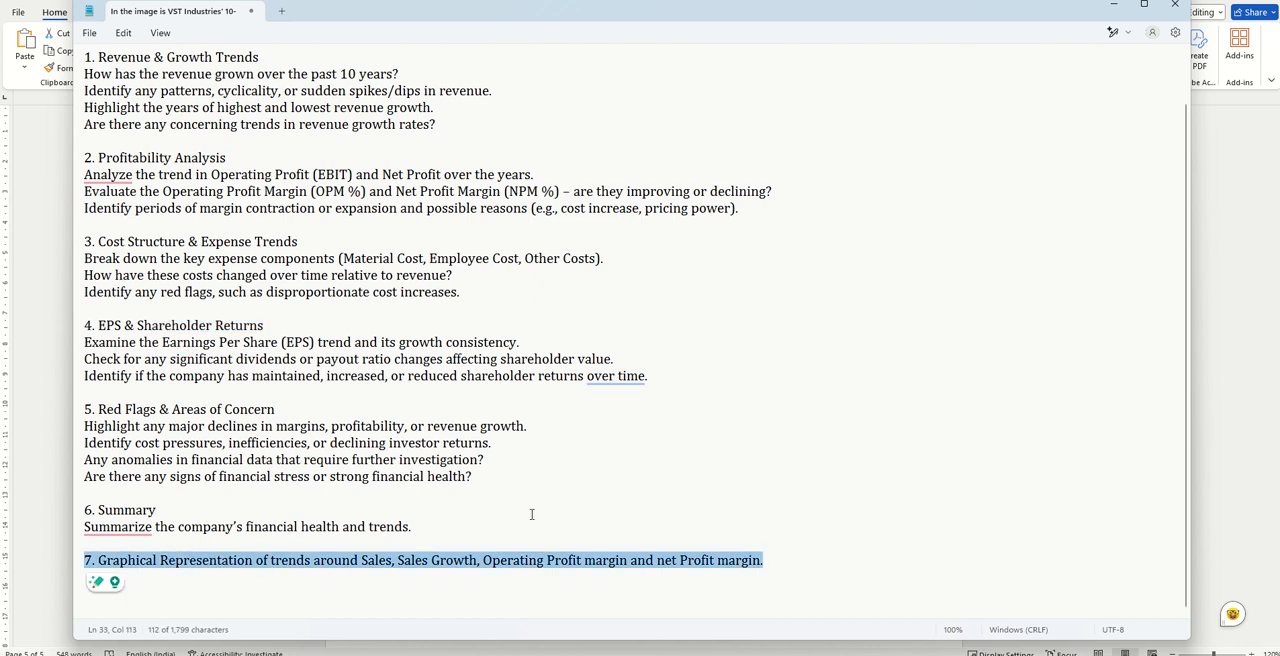
{"action": "left_click", "coordinate": [1112, 8]}
{"action": "scroll", "coordinate": [1010, 410], "scroll_direction": "up", "scroll_amount": 10}
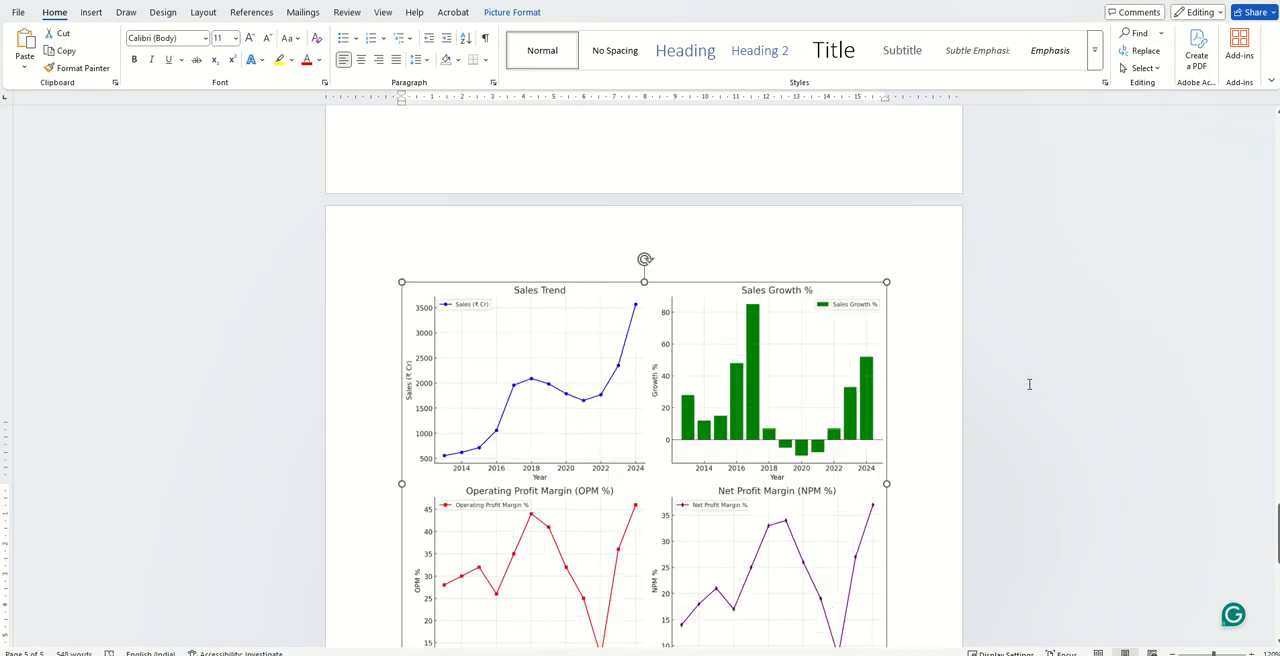
{"action": "scroll", "coordinate": [1029, 384], "scroll_direction": "up", "scroll_amount": 15}
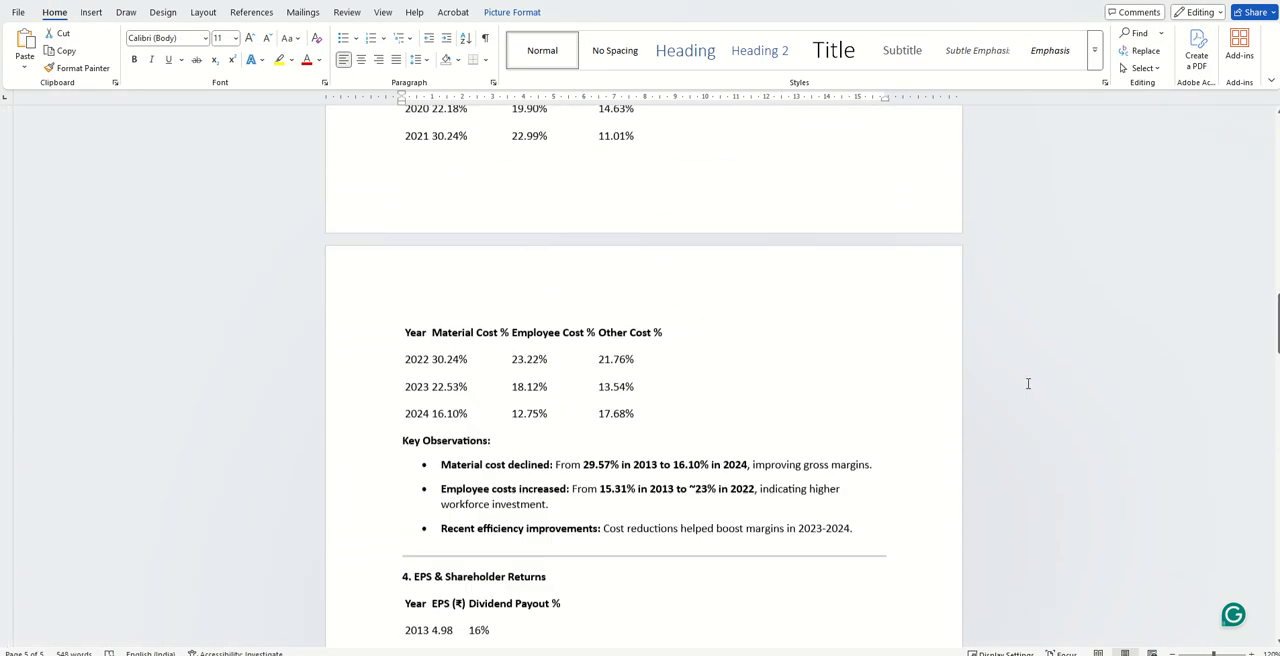
- Return to the Notepad prompt and review its full text, then its opening instruction with the Revenue & Growth Trends section
{"action": "left_click", "coordinate": [858, 592]}
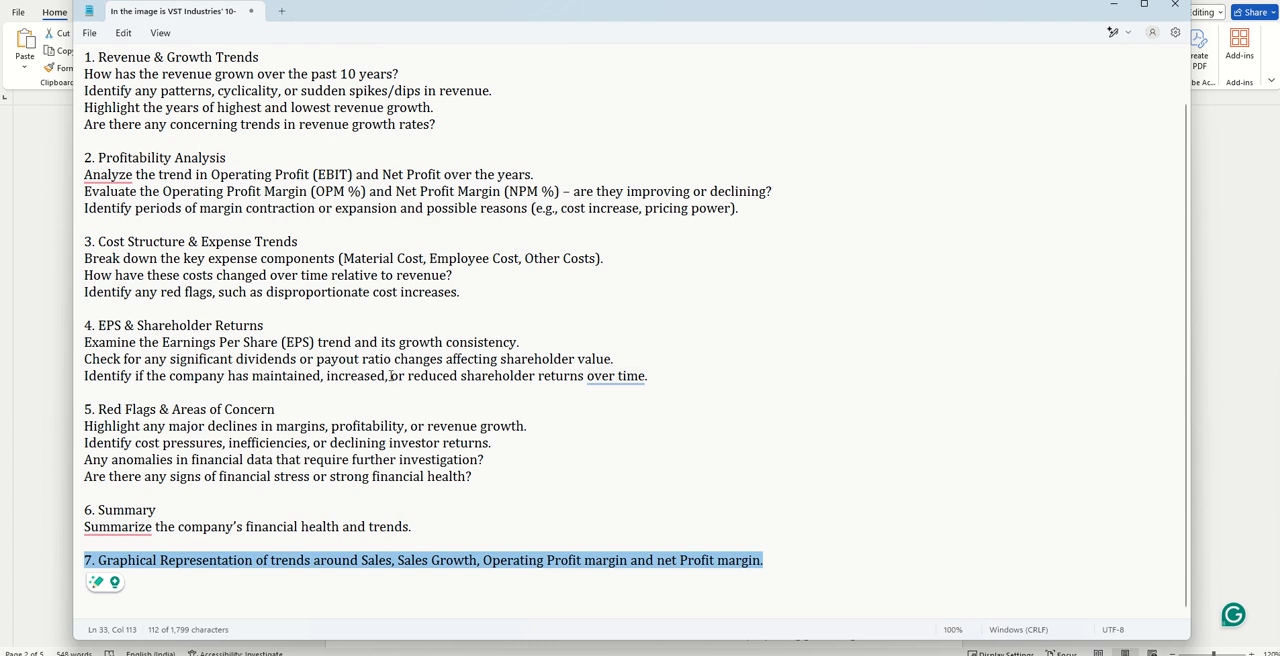
{"action": "left_click", "coordinate": [640, 398]}
{"action": "left_click_drag", "start_coordinate": [807, 577], "coordinate": [120, 40]}
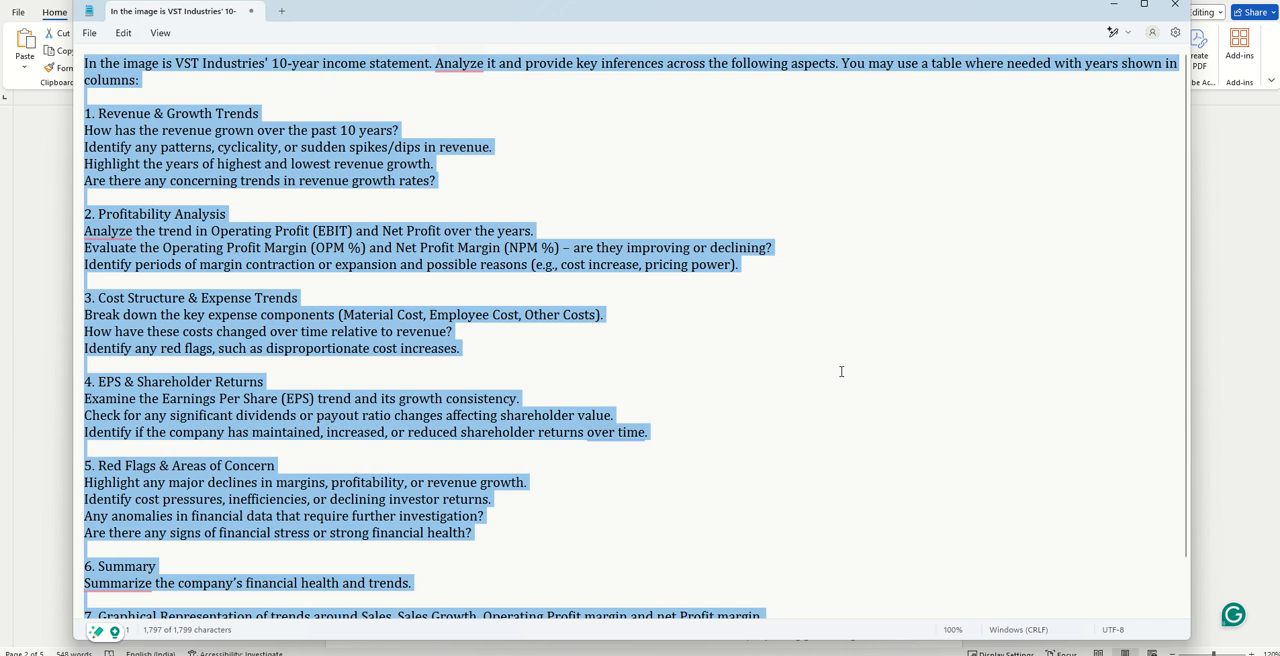
{"action": "left_click", "coordinate": [896, 342]}
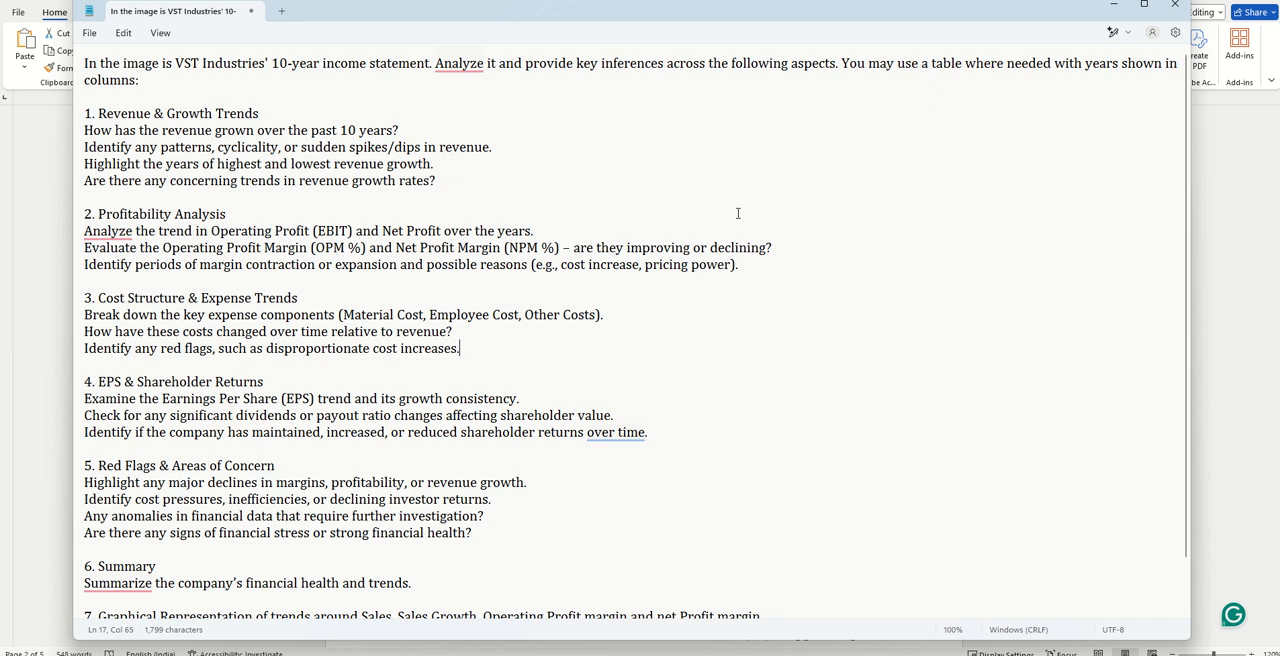
{"action": "left_click", "coordinate": [569, 184]}
{"action": "left_click_drag", "start_coordinate": [140, 66], "coordinate": [88, 600]}
{"action": "left_click", "coordinate": [500, 190]}
{"action": "left_click_drag", "start_coordinate": [500, 190], "coordinate": [37, 75]}
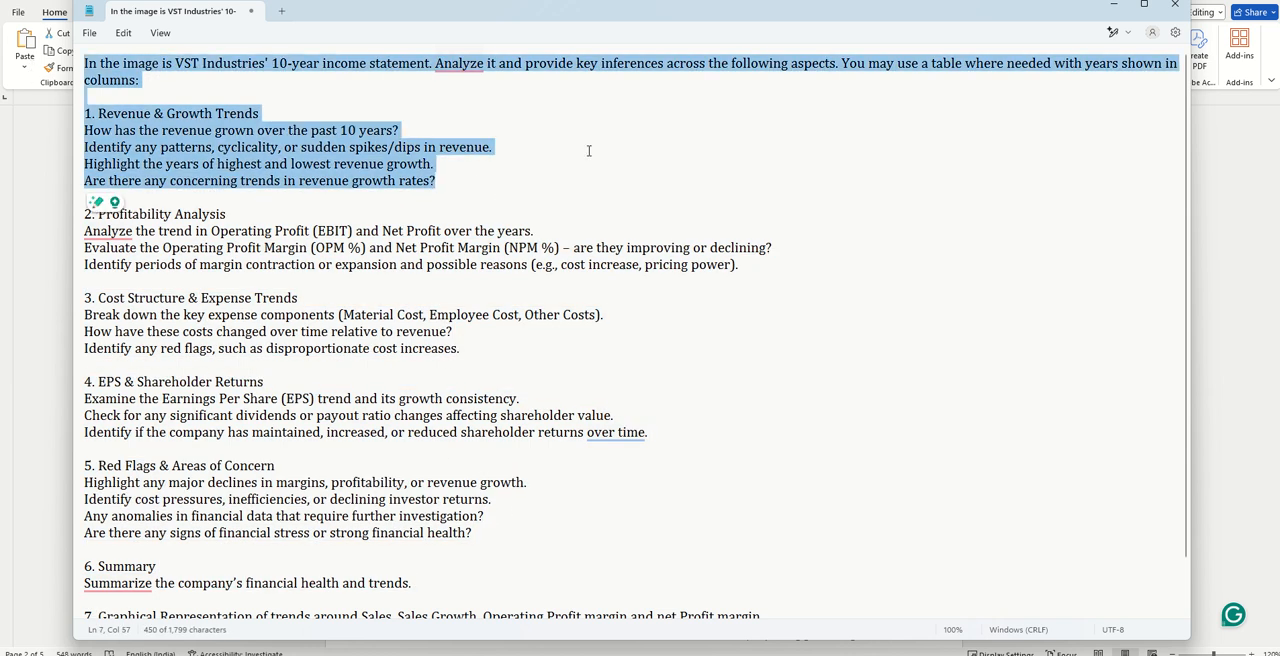
{"action": "left_click", "coordinate": [750, 159]}
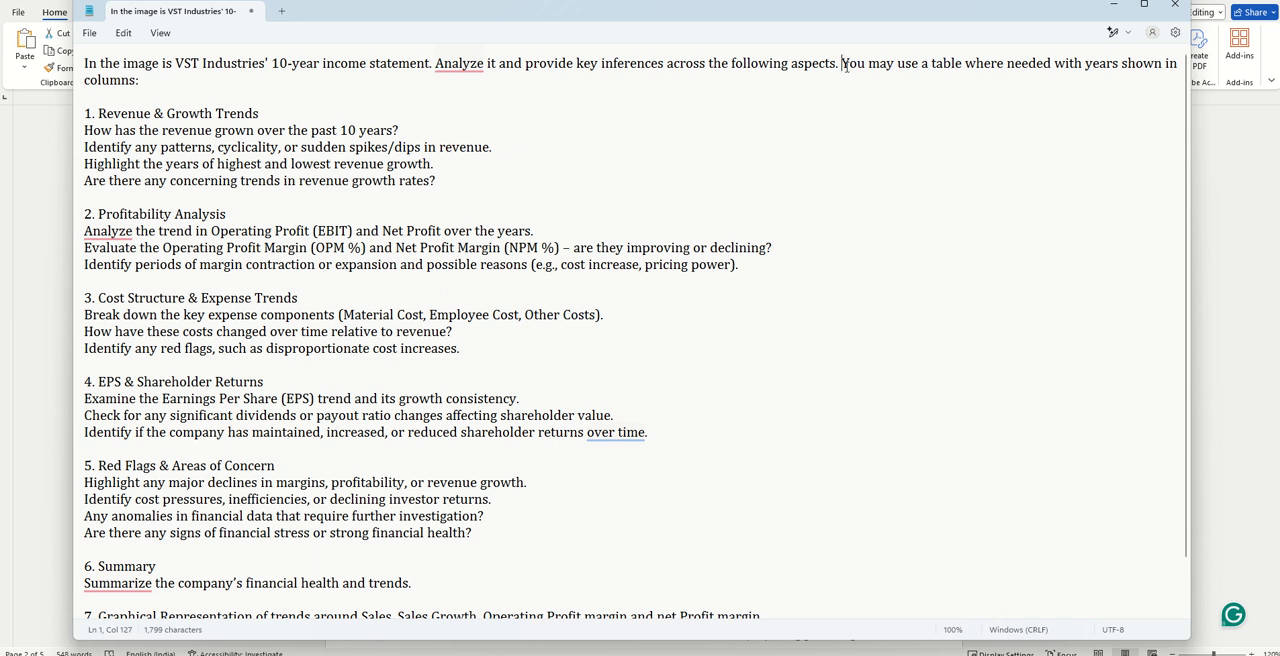
- Check the revenue table in the Word report and delete the Notepad prompt's sentence about using a table with years in columns
{"action": "left_click_drag", "start_coordinate": [843, 63], "coordinate": [848, 82]}
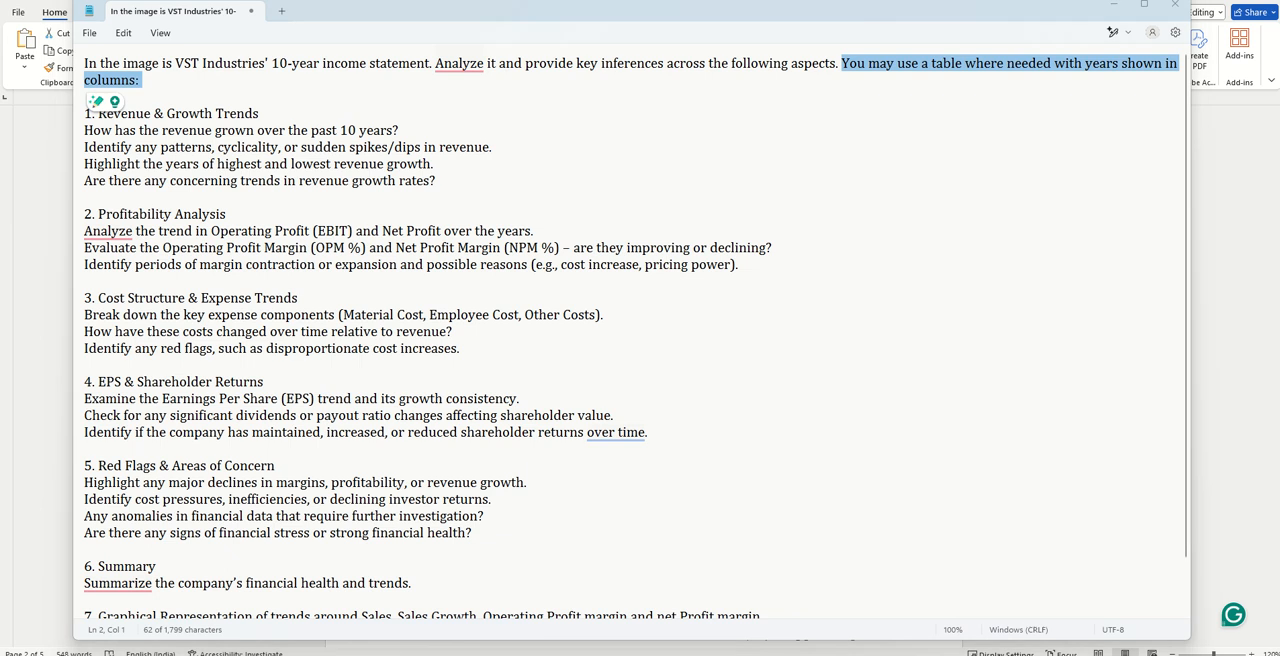
{"action": "left_click", "coordinate": [755, 617]}
{"action": "scroll", "coordinate": [578, 267], "scroll_direction": "up", "scroll_amount": 10}
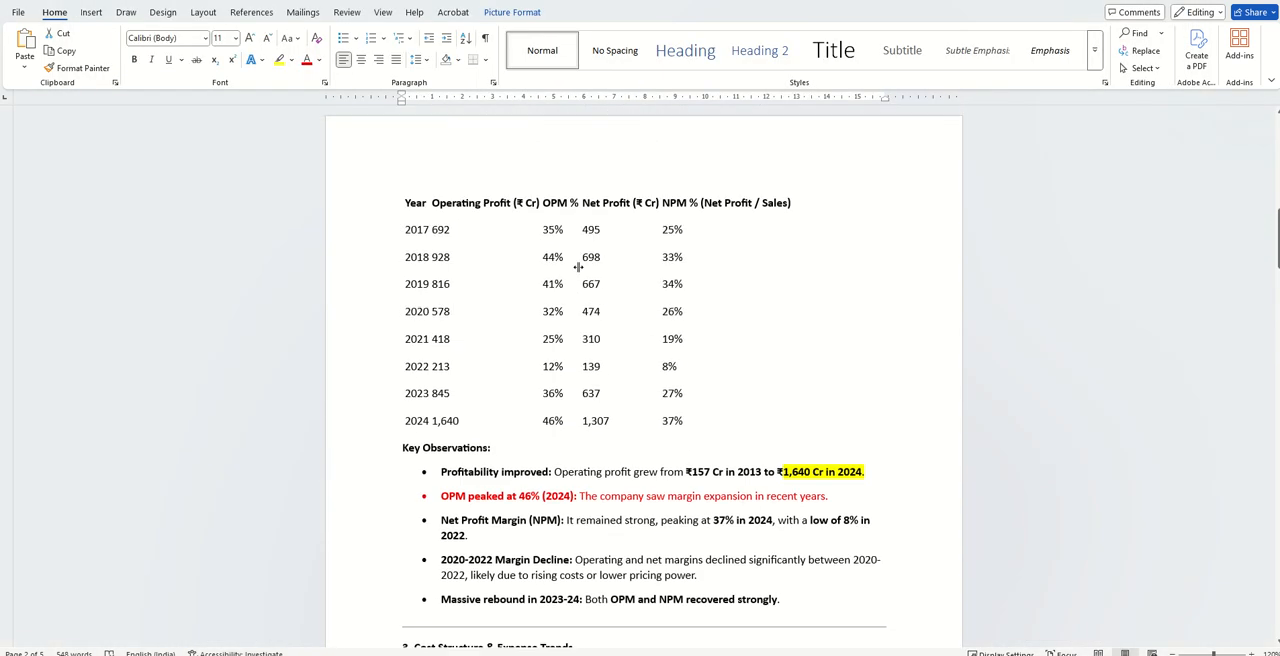
{"action": "scroll", "coordinate": [578, 267], "scroll_direction": "up", "scroll_amount": 15}
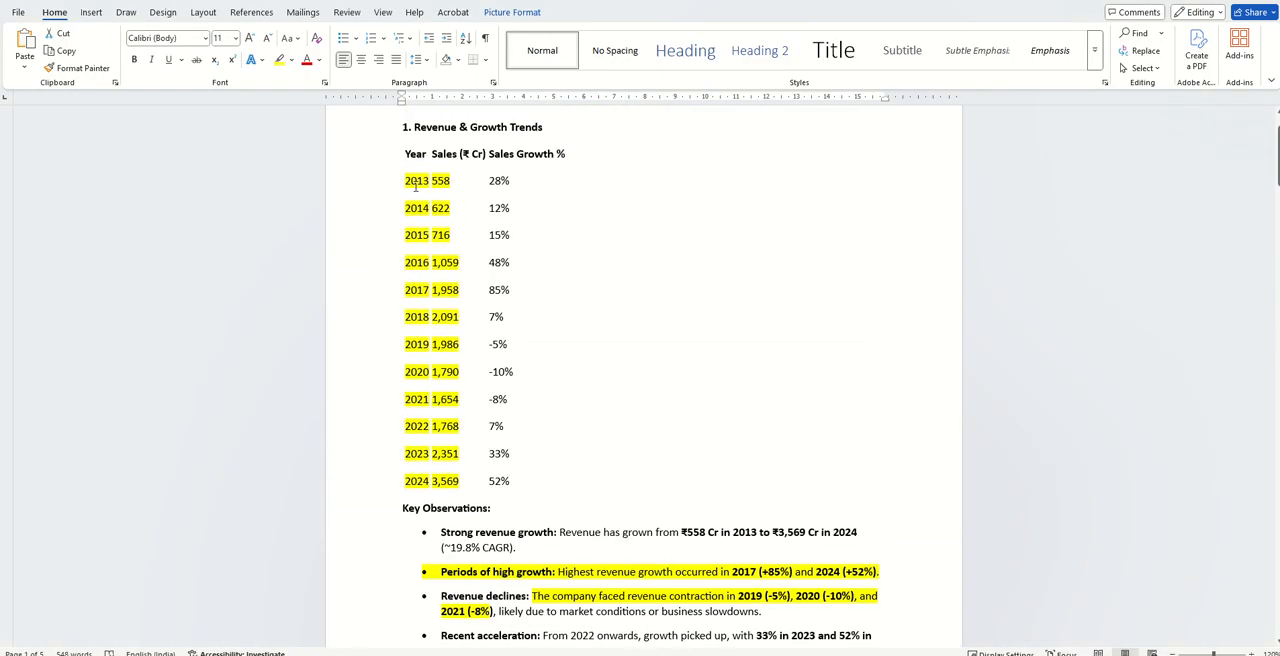
{"action": "mouse_move", "coordinate": [413, 185]}
{"action": "left_mouse_down"}
{"action": "mouse_move", "coordinate": [540, 405]}
{"action": "mouse_move", "coordinate": [490, 482]}
{"action": "left_mouse_up"}
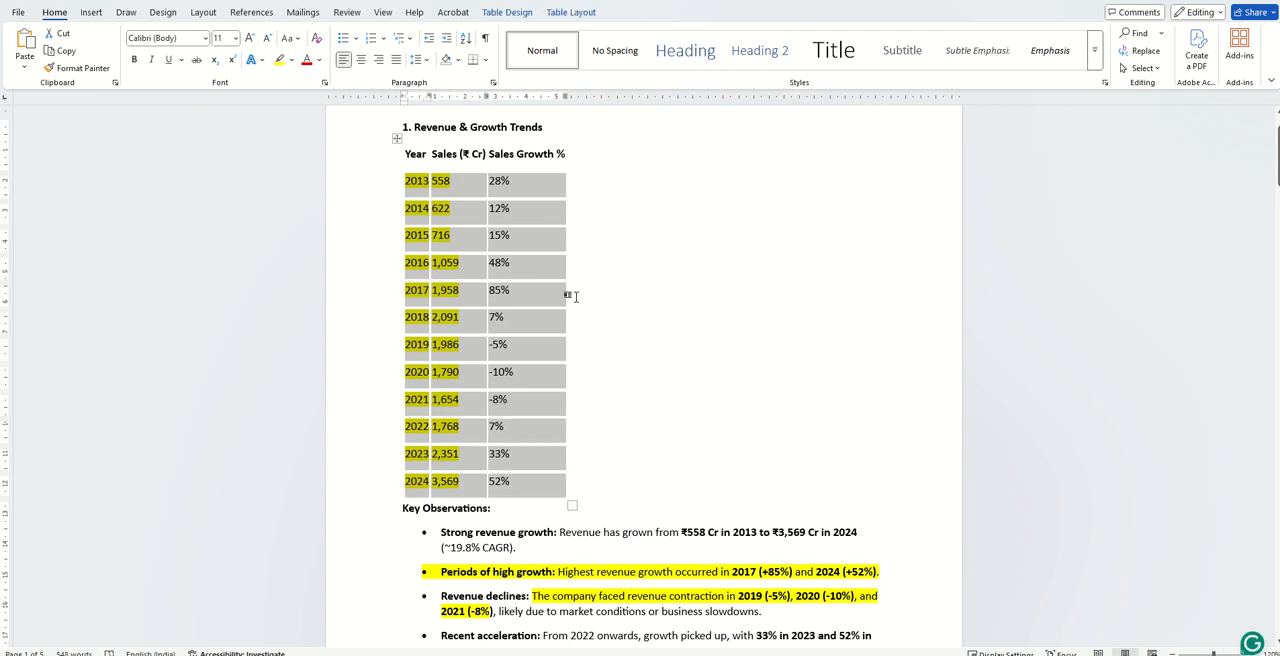
{"action": "left_click", "coordinate": [486, 190]}
{"action": "mouse_move", "coordinate": [406, 158]}
{"action": "left_mouse_down"}
{"action": "mouse_move", "coordinate": [548, 440]}
{"action": "mouse_move", "coordinate": [552, 483]}
{"action": "left_mouse_up"}
{"action": "key", "text": "alt+Tab"}
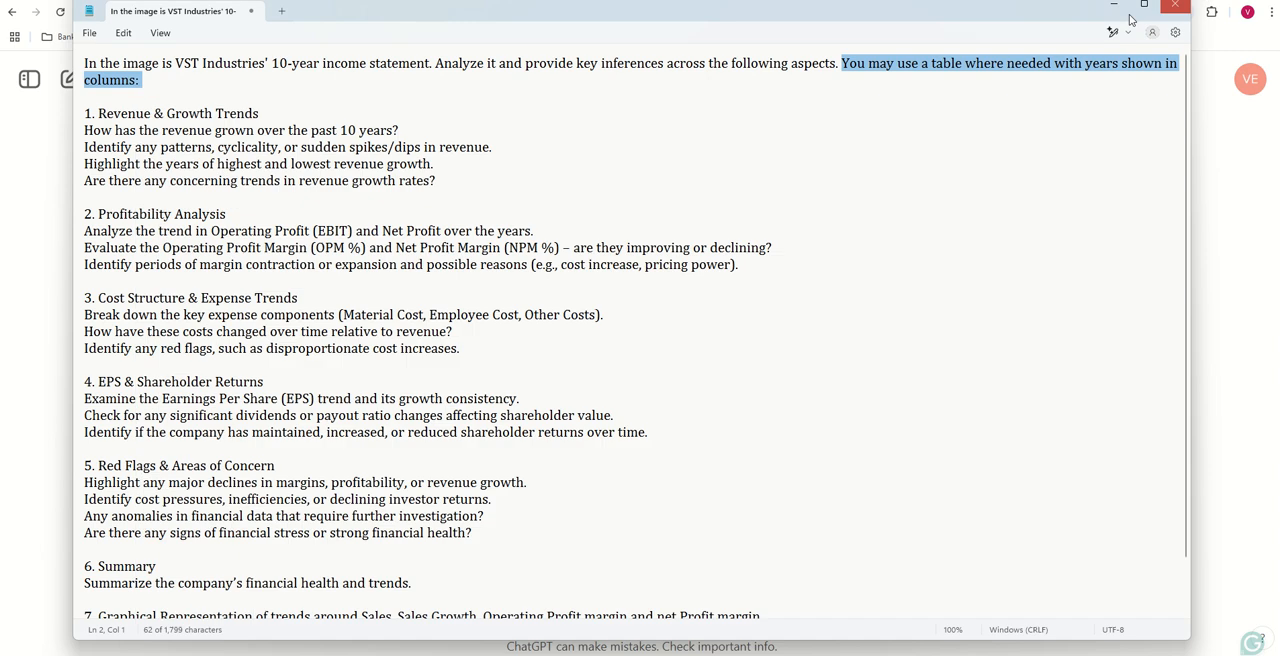
{"action": "key", "text": "BackSpace"}
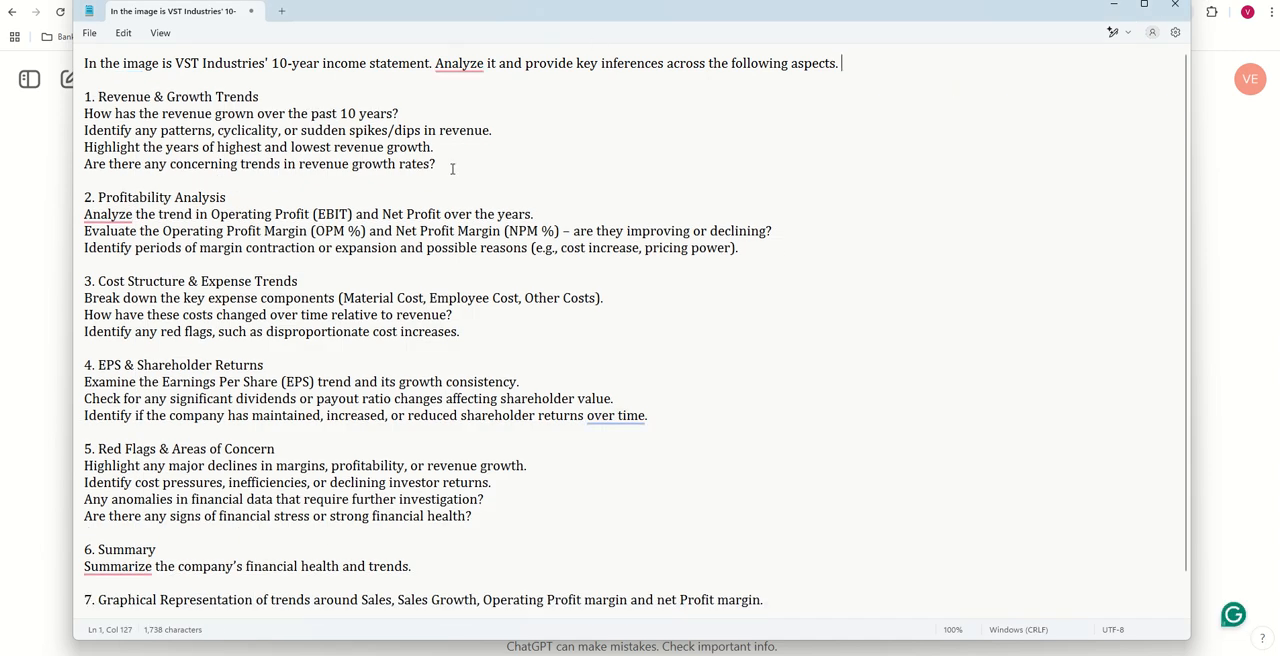
{"action": "left_click_drag", "start_coordinate": [450, 166], "coordinate": [70, 94]}
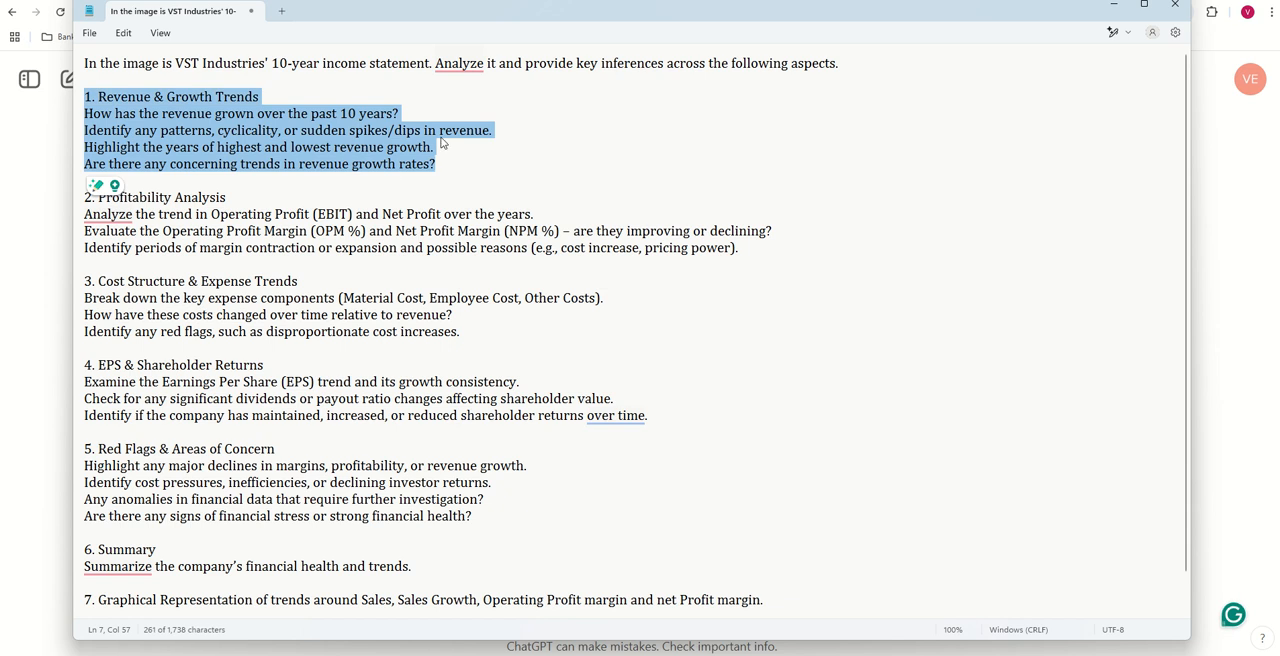
{"action": "left_click_drag", "start_coordinate": [457, 170], "coordinate": [68, 76]}
{"action": "left_click", "coordinate": [469, 177]}
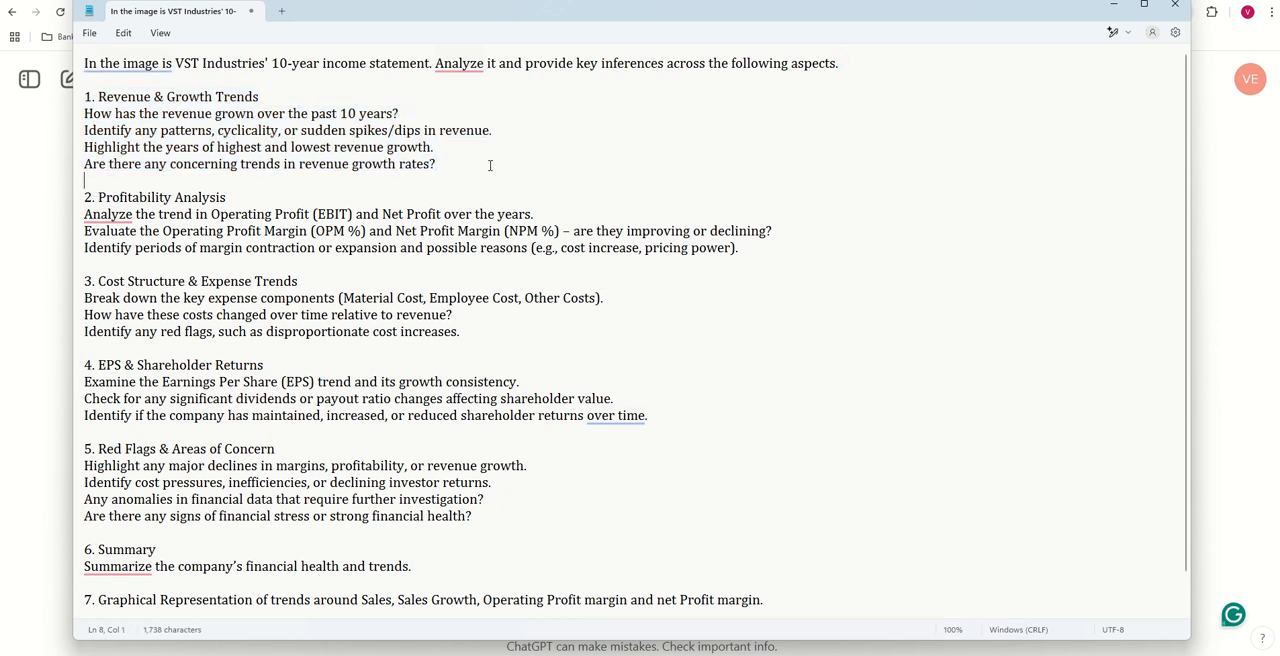
- Switch to ChatGPT and attach the image file NATCO Pharma P&L_10 Years from the ChatGPT Videos folder to the new chat
{"action": "left_click", "coordinate": [30, 246]}
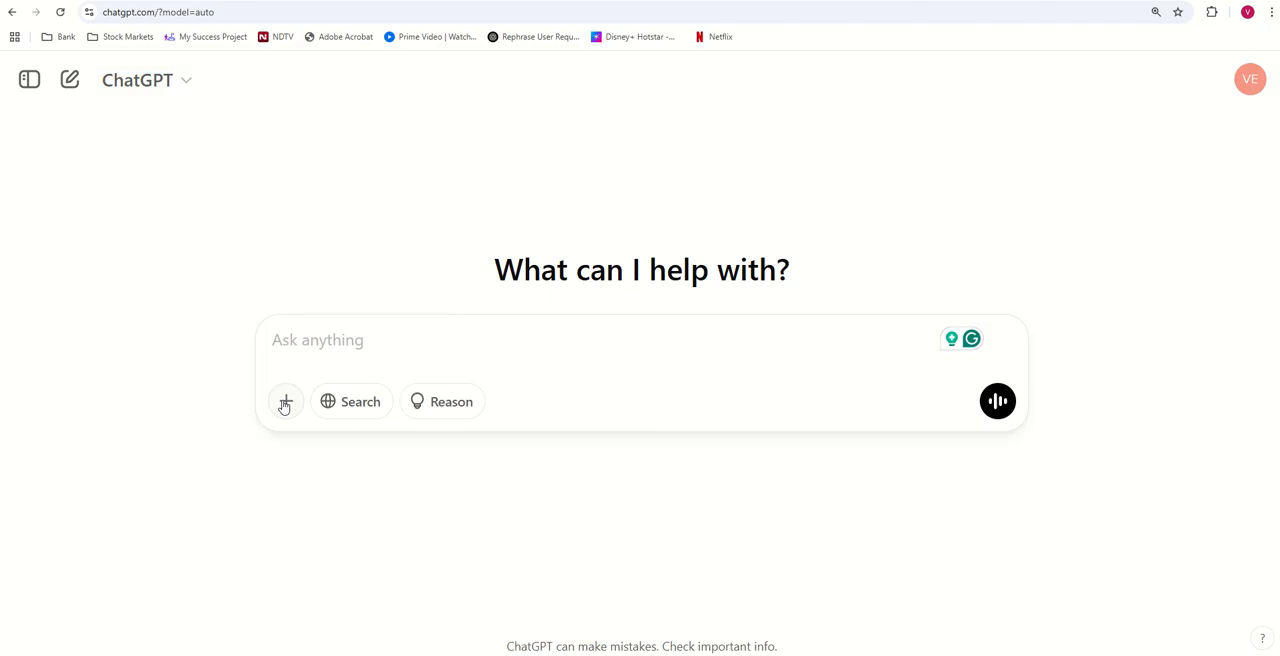
{"action": "left_click", "coordinate": [285, 404]}
{"action": "left_click", "coordinate": [318, 352]}
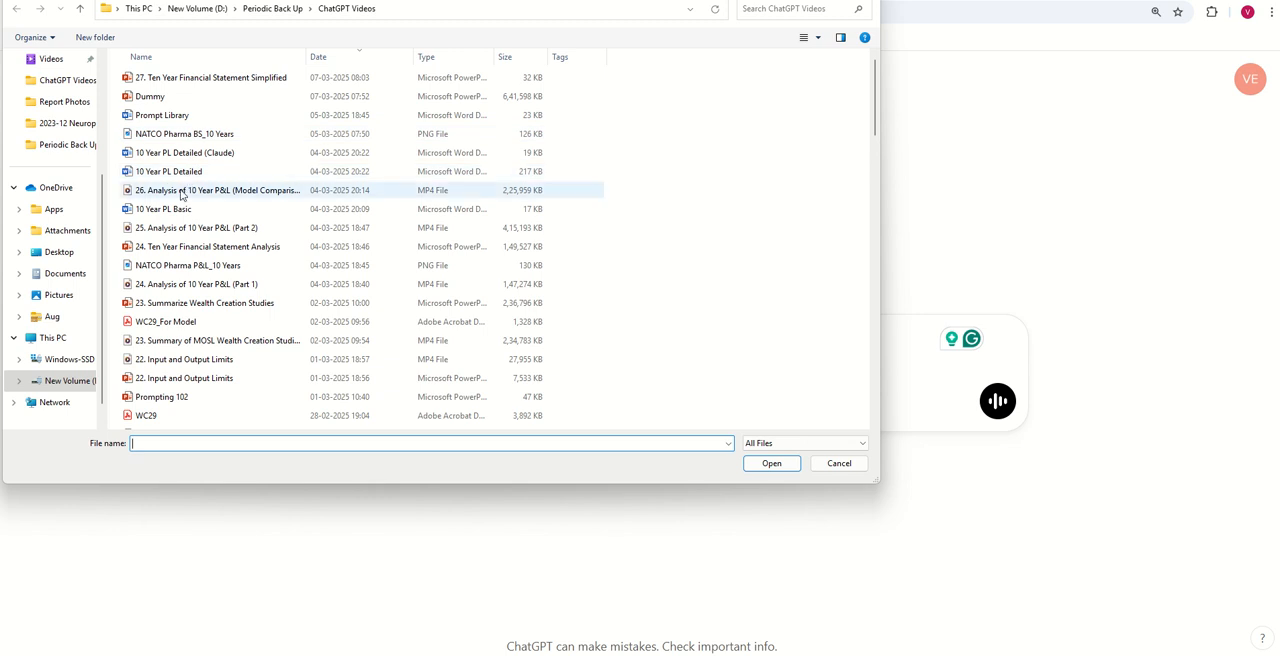
{"action": "double_click", "coordinate": [181, 268]}
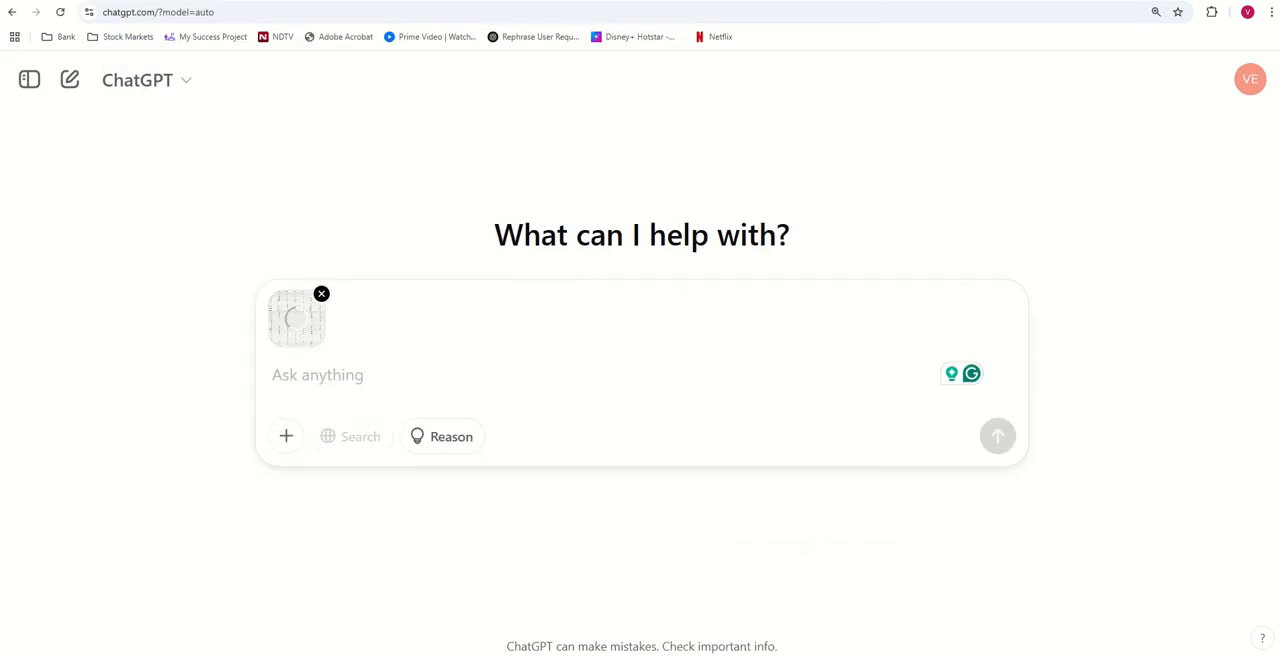
{"action": "left_click", "coordinate": [884, 596]}
{"action": "scroll", "coordinate": [407, 329], "scroll_direction": "down", "scroll_amount": 1}
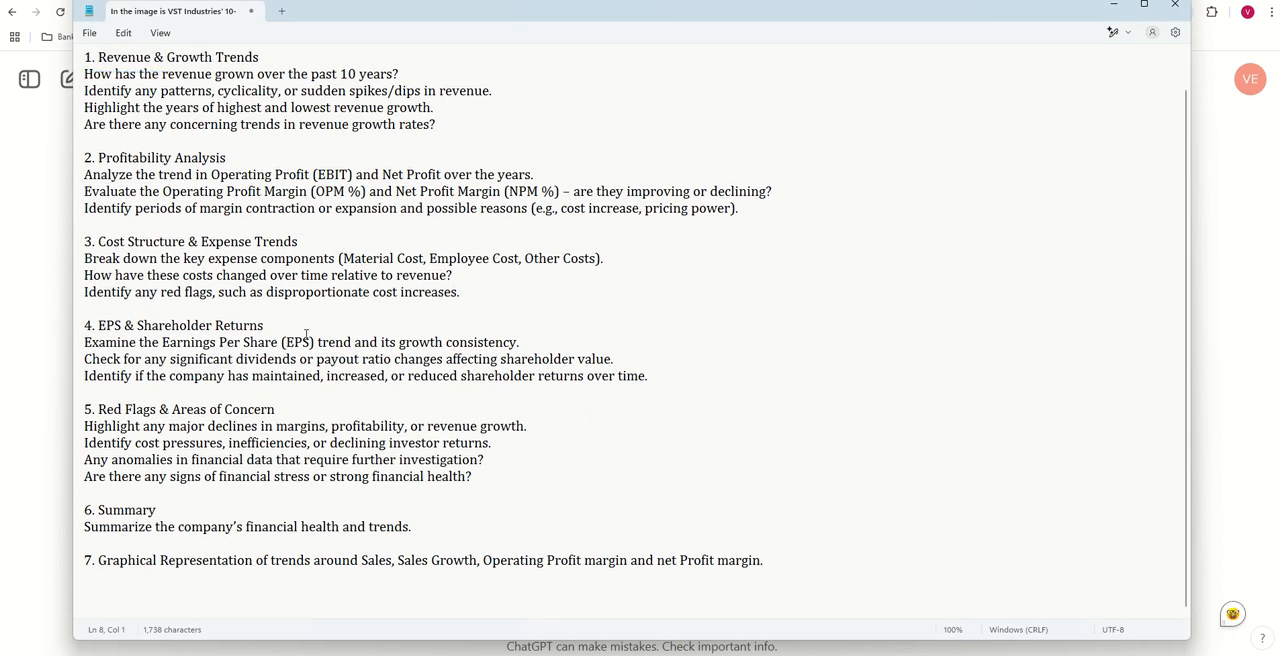
{"action": "scroll", "coordinate": [306, 333], "scroll_direction": "up", "scroll_amount": 1}
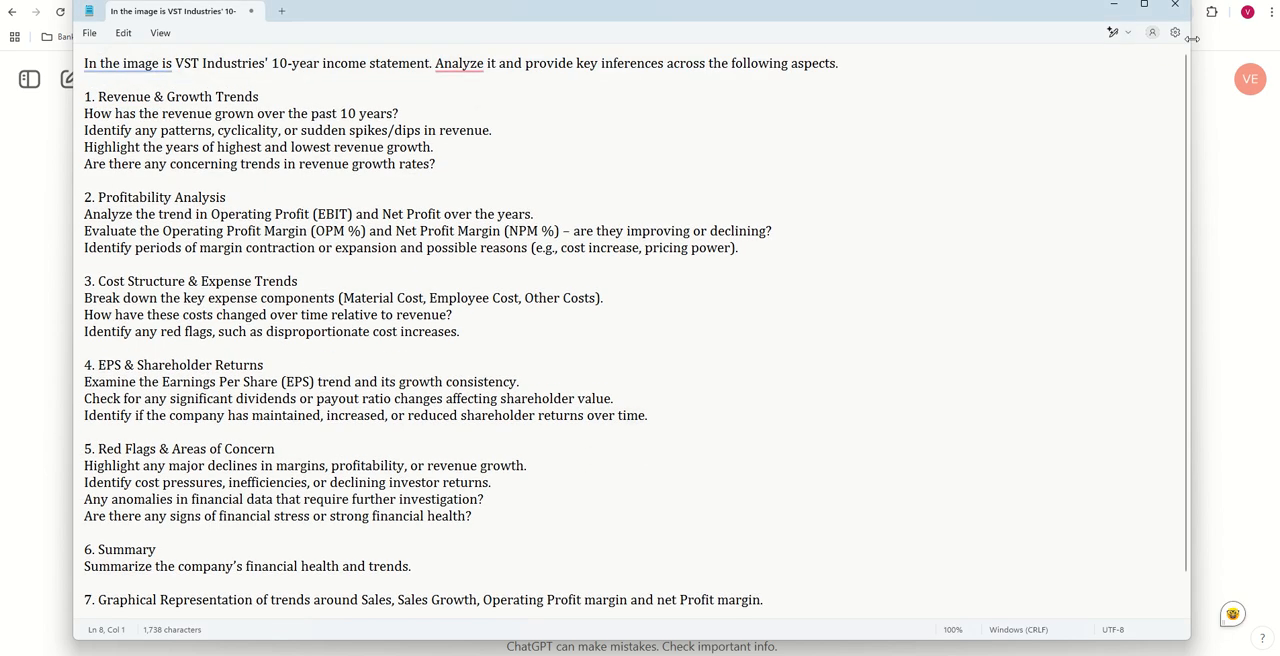
{"action": "left_click", "coordinate": [1113, 5]}
- Copy the opening instruction with the Revenue & Growth Trends section from the Notepad prompt into the ChatGPT message holding the attached image
{"action": "mouse_move", "coordinate": [805, 652]}
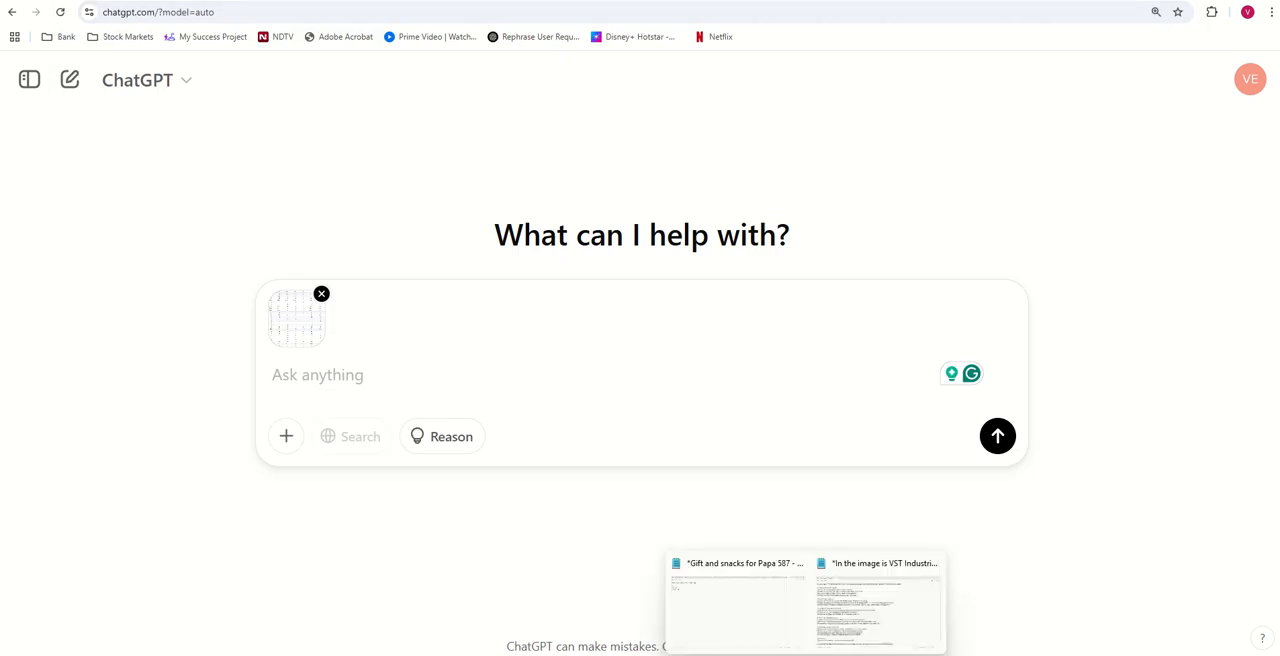
{"action": "left_click", "coordinate": [843, 614]}
{"action": "left_click_drag", "start_coordinate": [526, 188], "coordinate": [84, 60]}
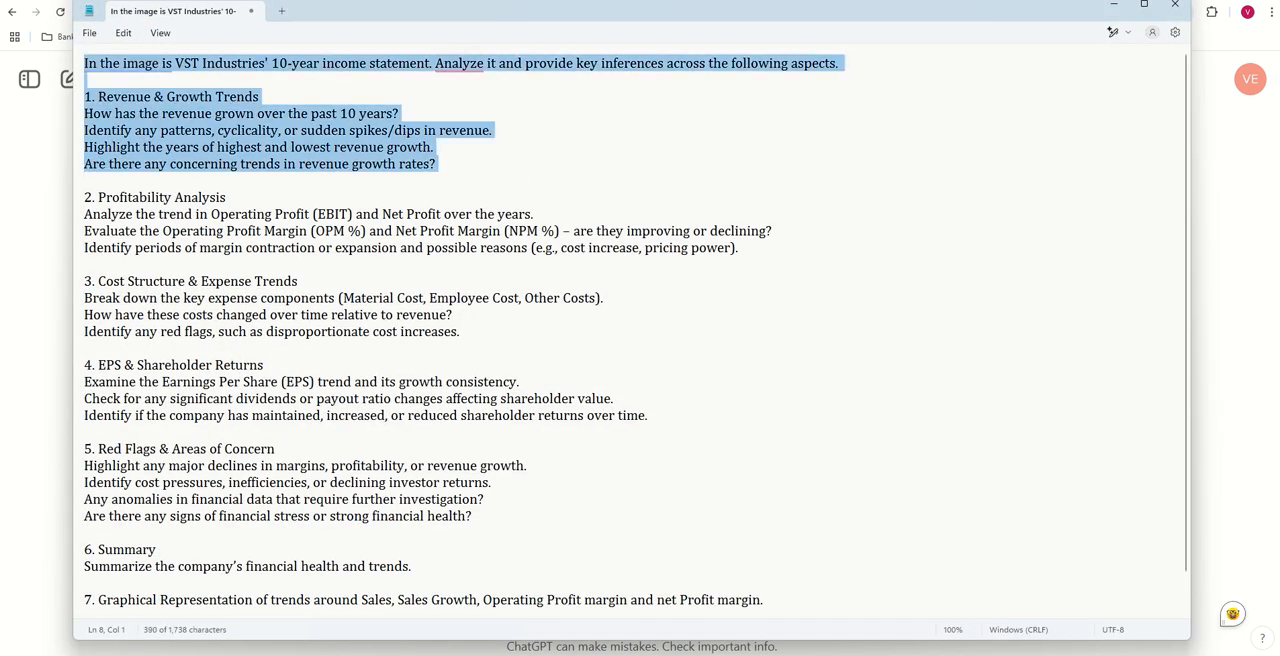
{"action": "right_click", "coordinate": [187, 114]}
{"action": "left_click", "coordinate": [217, 181]}
{"action": "left_click", "coordinate": [28, 209]}
{"action": "left_click", "coordinate": [451, 375]}
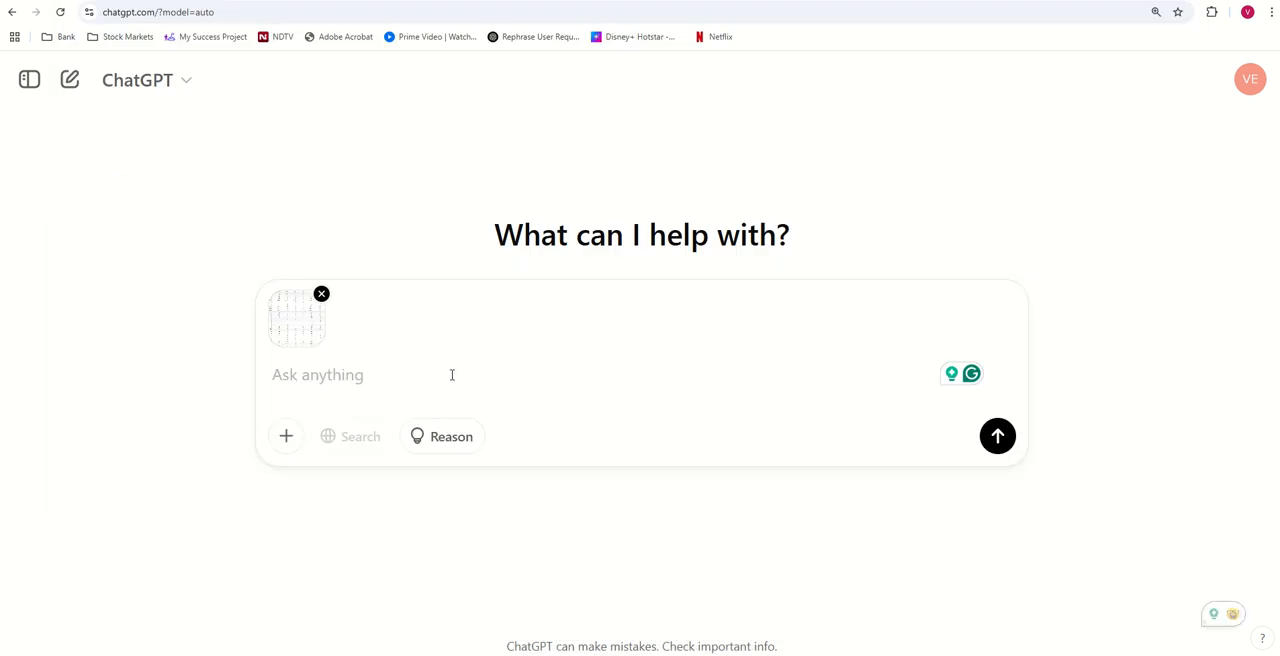
{"action": "key", "text": "ctrl+v"}
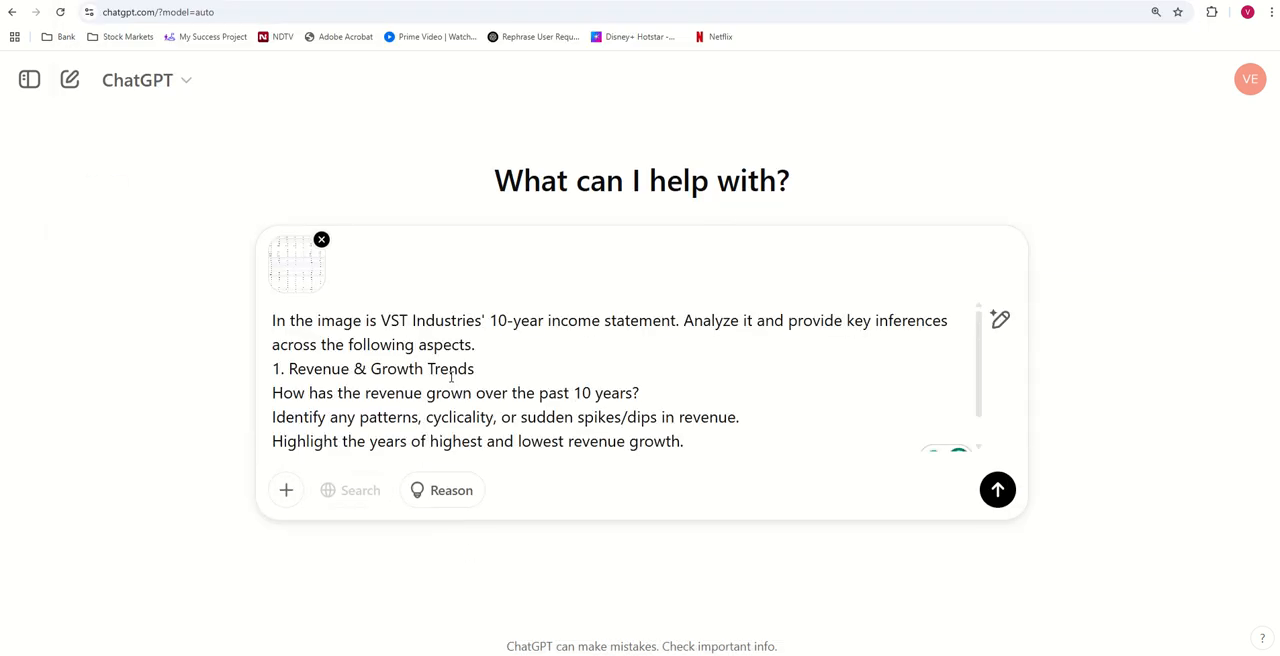
- Replace the company name VST Industries' in the ChatGPT message with "NATCO Pharma,"
{"action": "left_click_drag", "start_coordinate": [380, 316], "coordinate": [486, 320]}
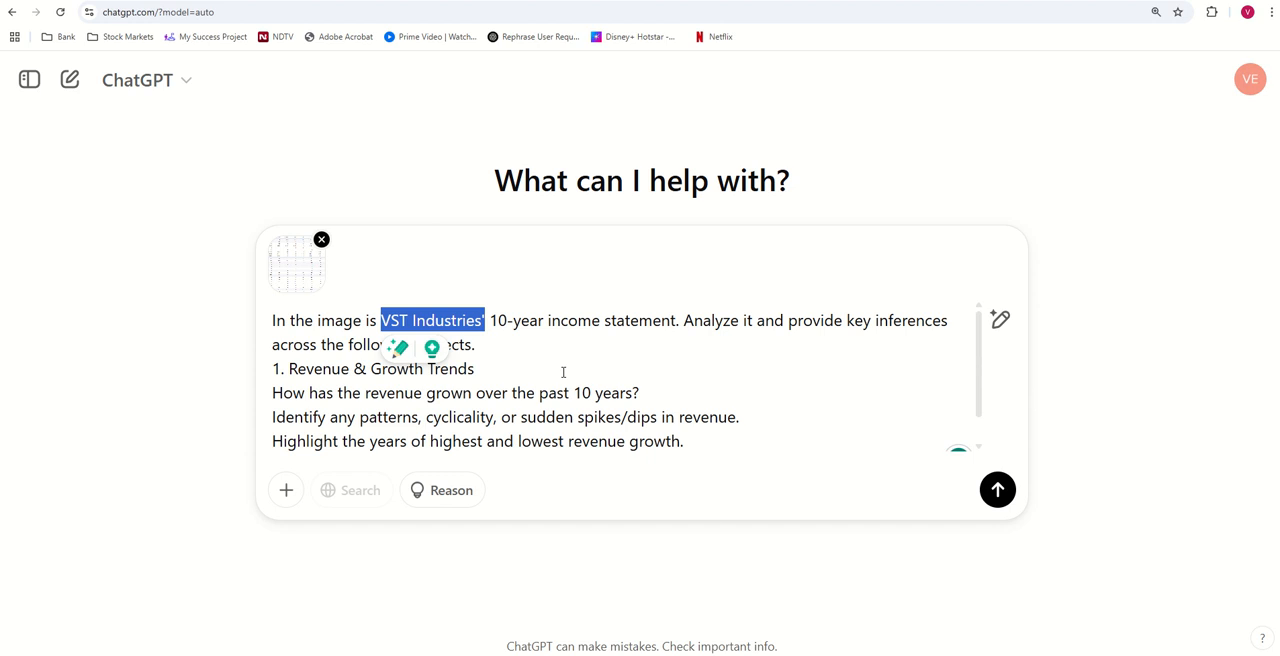
{"action": "key", "text": "Caps_Lock"}
{"action": "type", "text": "NA"}
{"action": "key", "text": "Caps_Lock"}
{"action": "type", "text": "tco"}
{"action": "key", "text": "BackSpace"}
{"action": "key", "text": "BackSpace"}
{"action": "key", "text": "BackSpace"}
{"action": "key", "text": "Caps_Lock"}
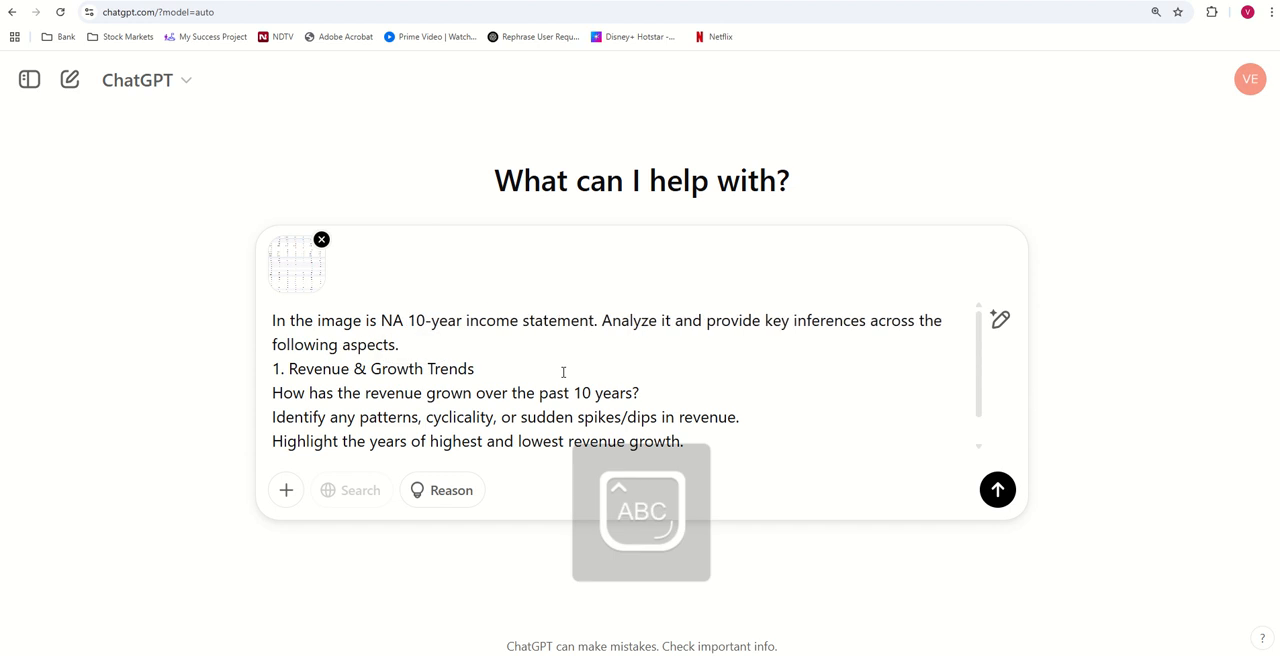
{"action": "type", "text": "TCO"}
{"action": "key", "text": "Caps_Lock"}
{"action": "type", "text": "Pharma,"}
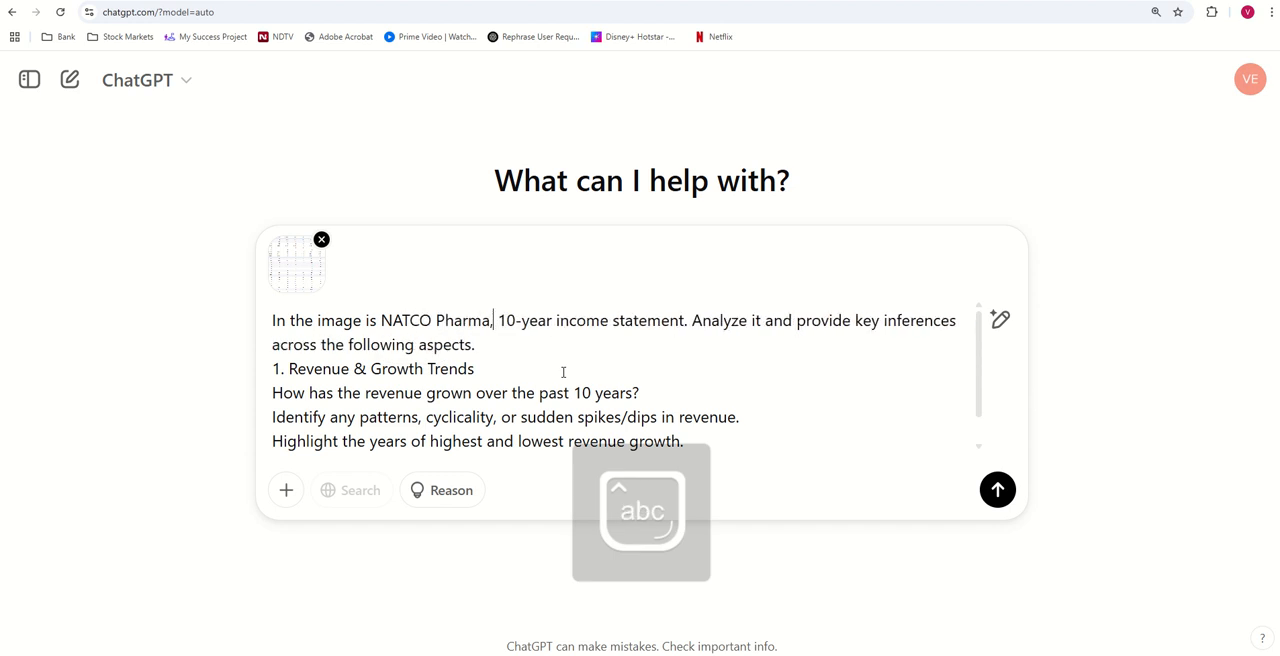
- Remove the "1." numbering before Revenue & Growth Trends and end the message's opening instruction with a colon
{"action": "left_click_drag", "start_coordinate": [289, 369], "coordinate": [270, 369]}
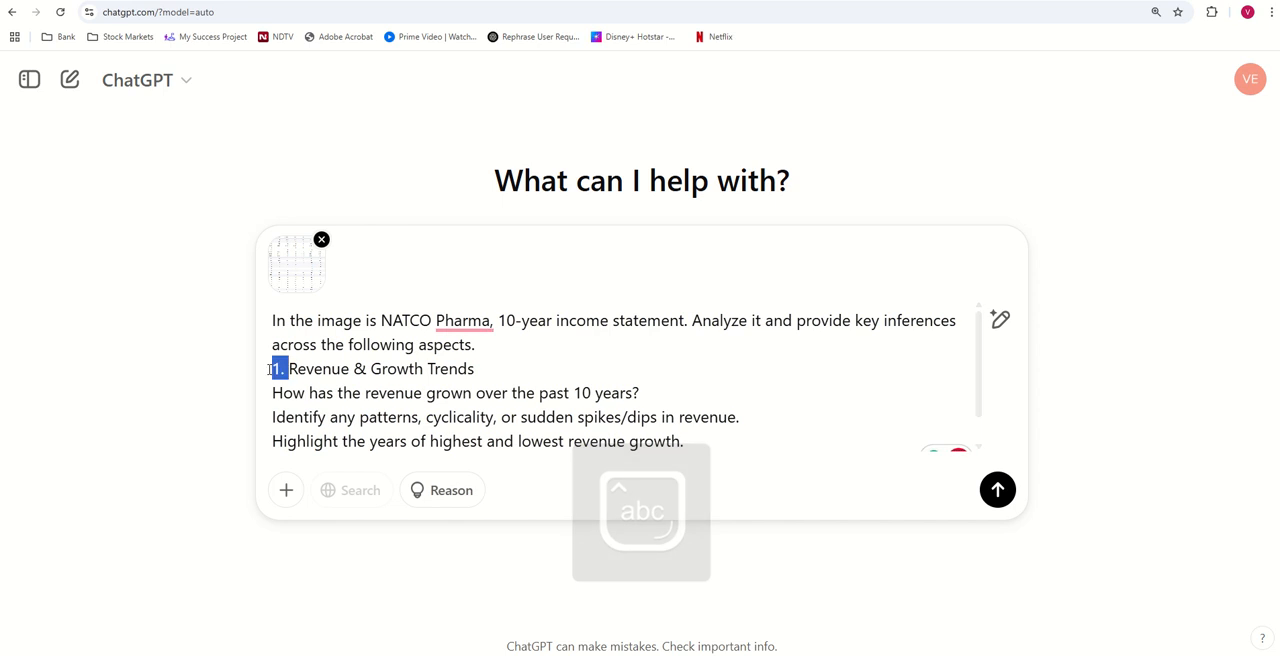
{"action": "key", "text": "BackSpace"}
{"action": "left_click", "coordinate": [511, 348]}
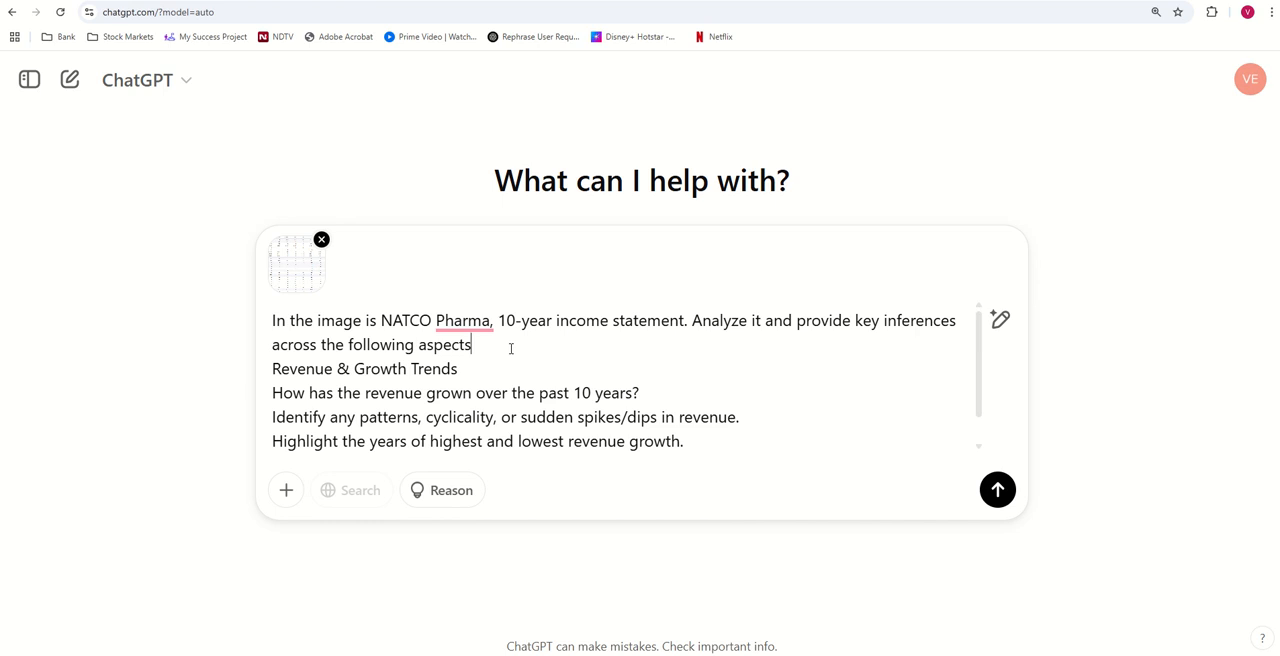
- Send the revenue prompt and read the generated Revenue & Growth Trends analysis through its Final Takeaway
{"action": "left_click", "coordinate": [997, 489]}
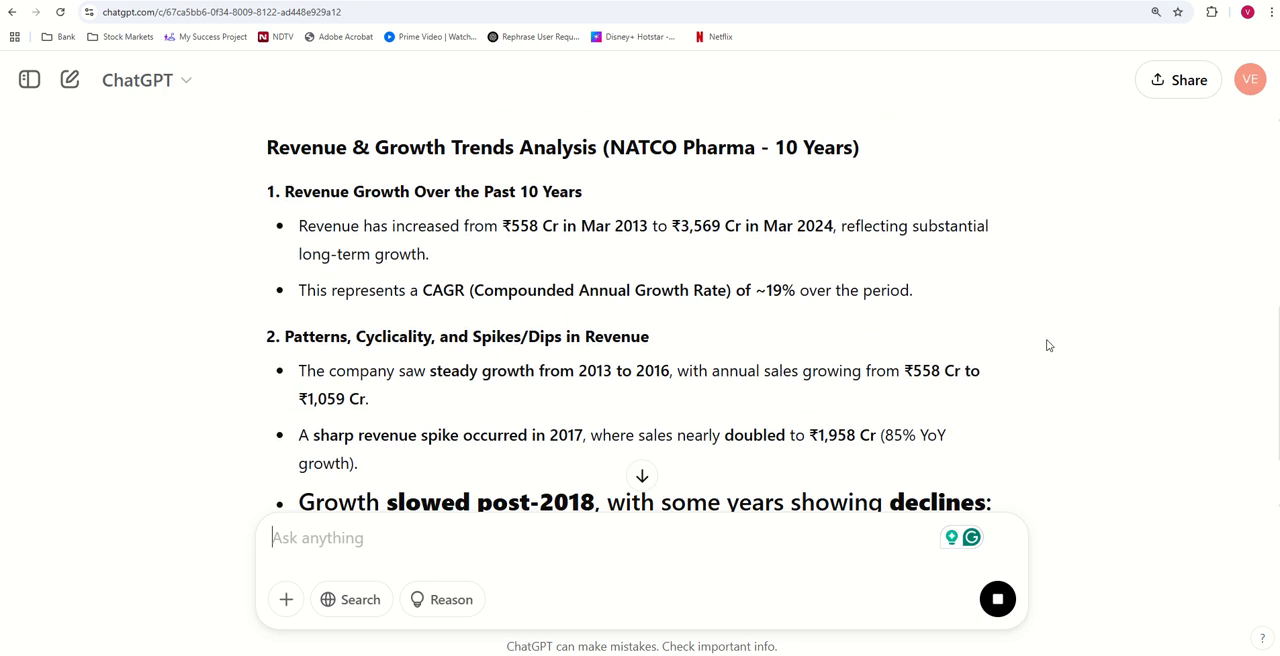
{"action": "scroll", "coordinate": [1003, 317], "scroll_direction": "down", "scroll_amount": 2}
{"action": "scroll", "coordinate": [1001, 313], "scroll_direction": "down", "scroll_amount": 2}
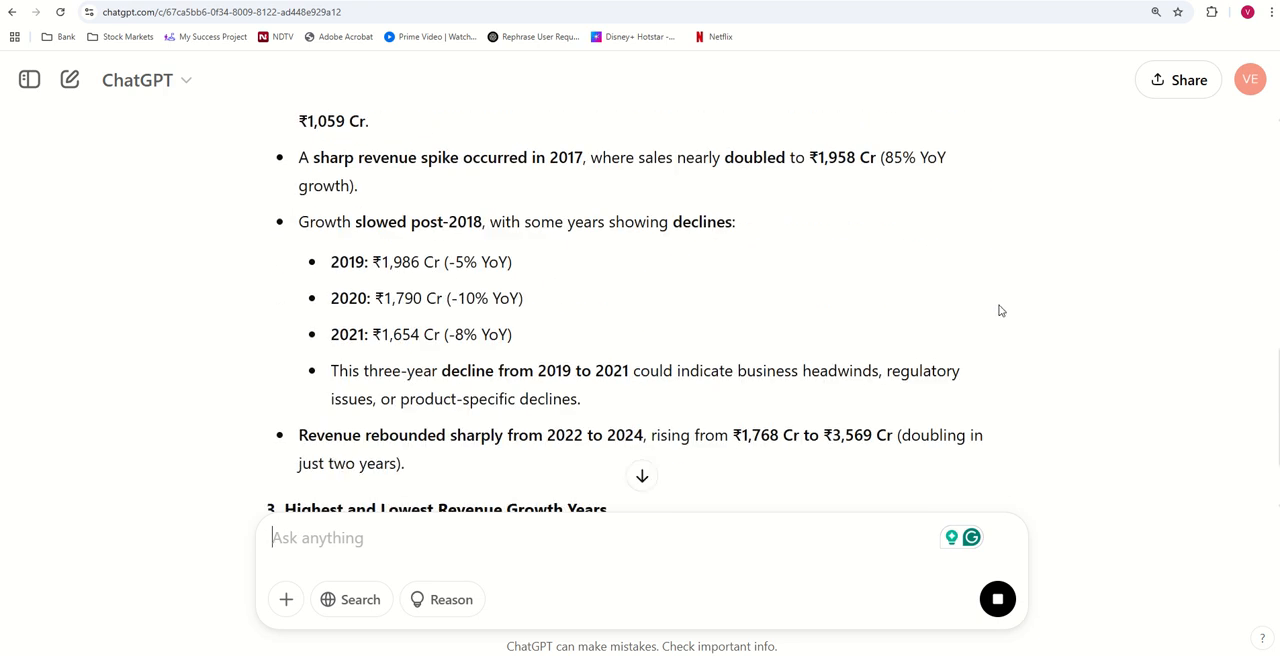
{"action": "scroll", "coordinate": [986, 311], "scroll_direction": "down", "scroll_amount": 1}
{"action": "scroll", "coordinate": [990, 302], "scroll_direction": "down", "scroll_amount": 1}
{"action": "scroll", "coordinate": [990, 302], "scroll_direction": "down", "scroll_amount": 1}
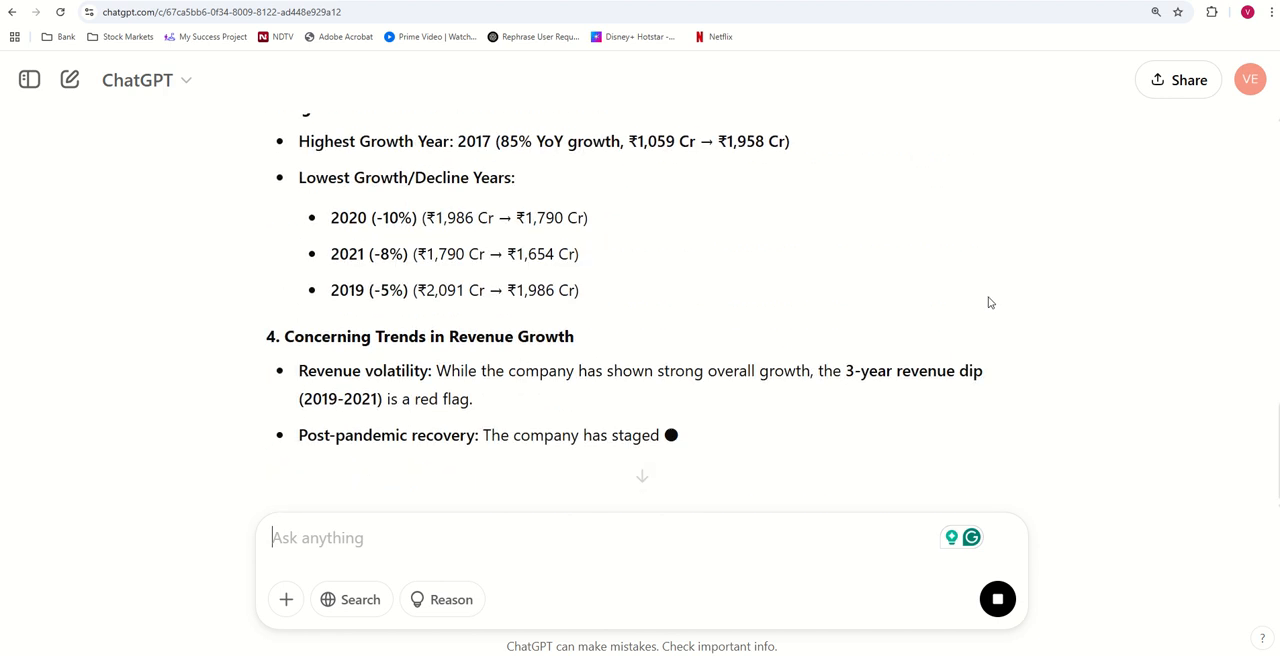
{"action": "scroll", "coordinate": [990, 302], "scroll_direction": "down", "scroll_amount": 1}
{"action": "scroll", "coordinate": [989, 301], "scroll_direction": "down", "scroll_amount": 3}
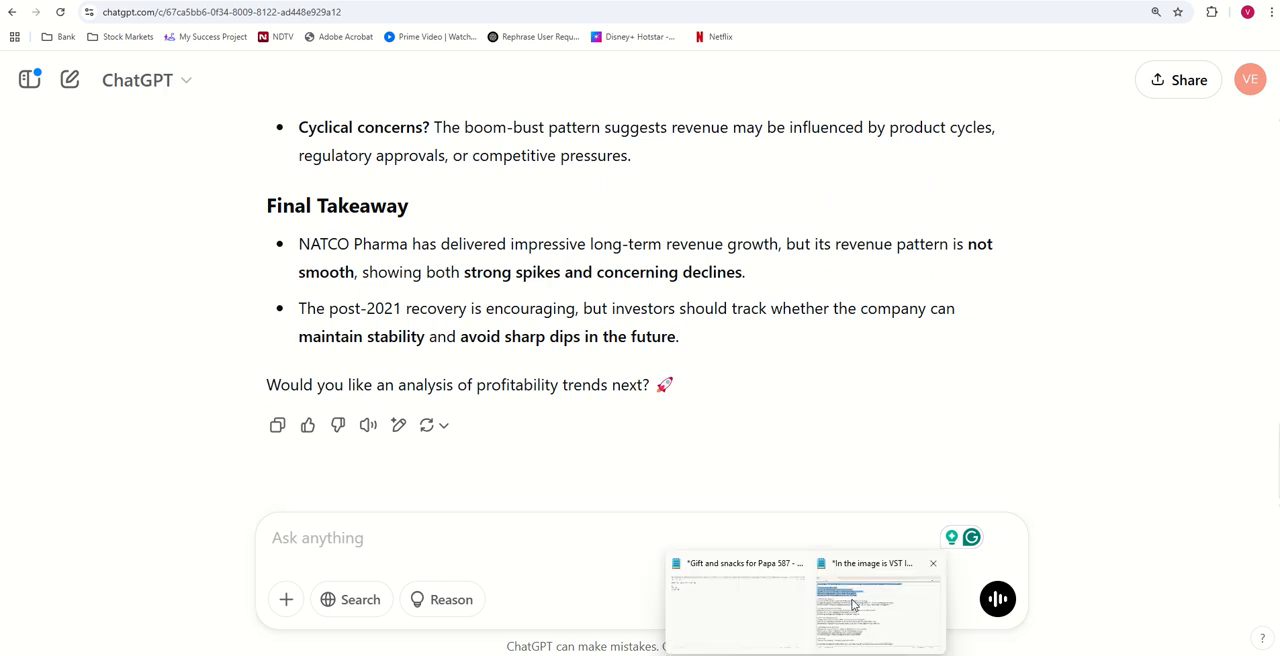
- Copy only the opening instruction from the Notepad prompt into a new ChatGPT message
{"action": "left_click", "coordinate": [855, 605]}
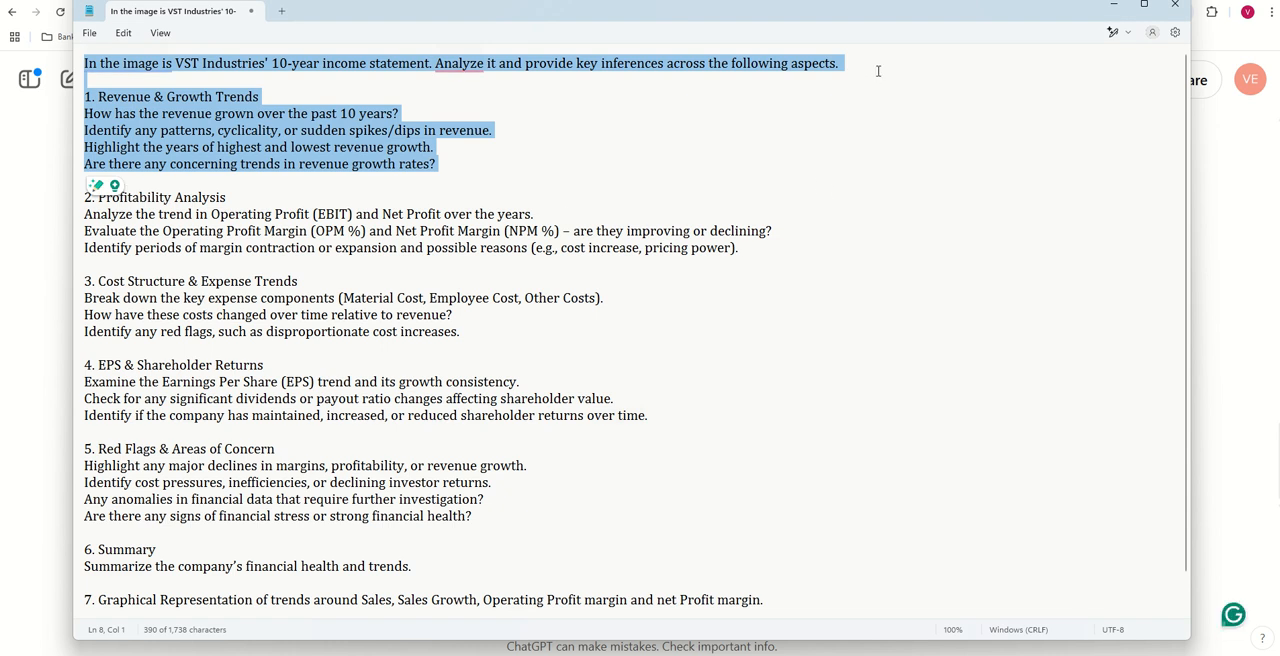
{"action": "left_click_drag", "start_coordinate": [878, 70], "coordinate": [1, 50]}
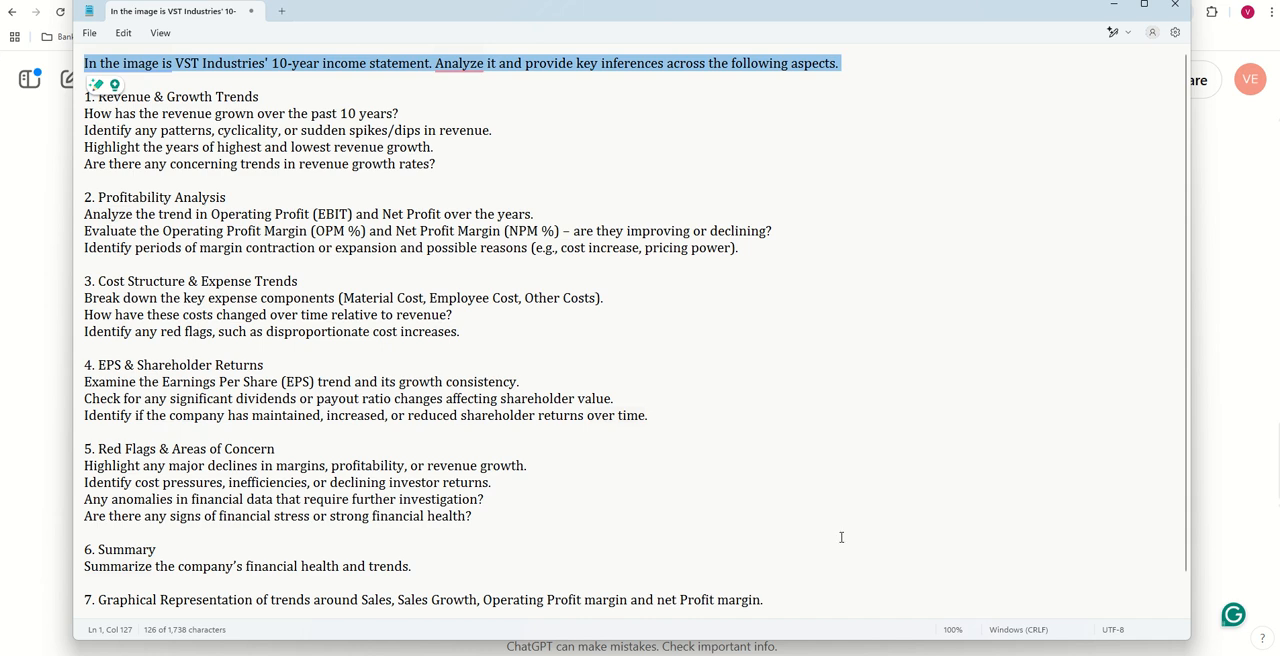
{"action": "key", "text": "ctrl+c"}
{"action": "key", "text": "alt+Tab"}
{"action": "left_click", "coordinate": [494, 537]}
{"action": "key", "text": "ctrl+v"}
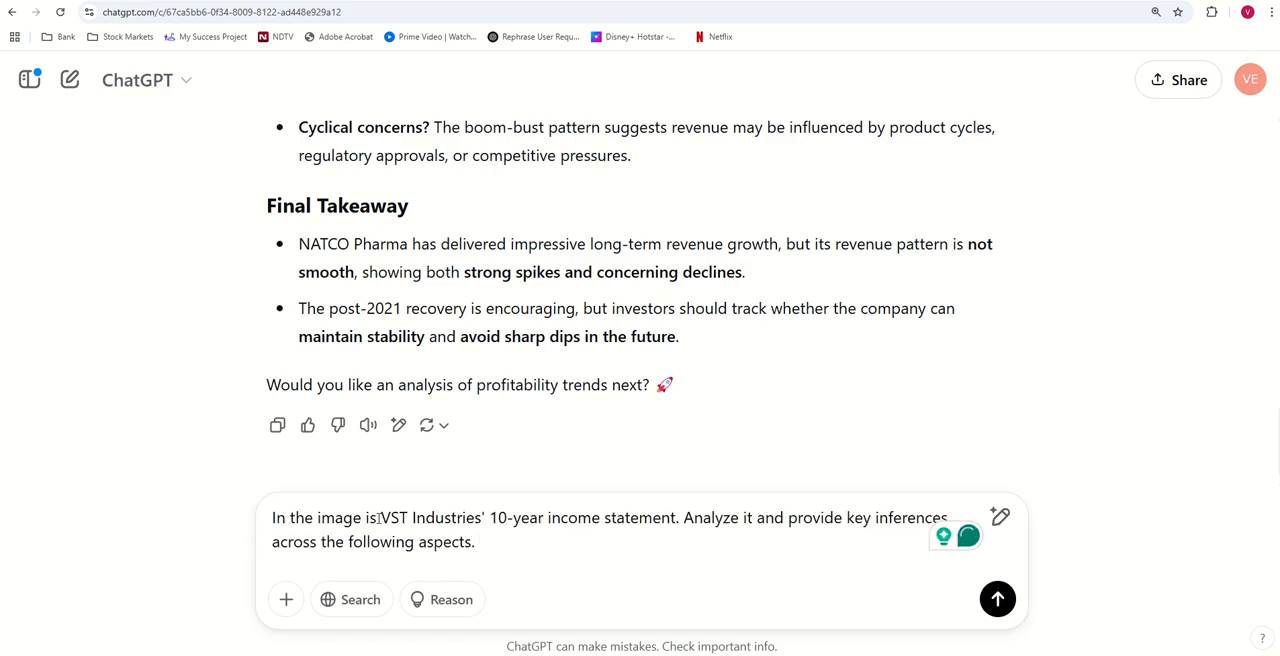
- Replace the draft message with the NATCO Pharma opening instruction copied from the previously sent revenue prompt
{"action": "scroll", "coordinate": [963, 308], "scroll_direction": "up", "scroll_amount": 10}
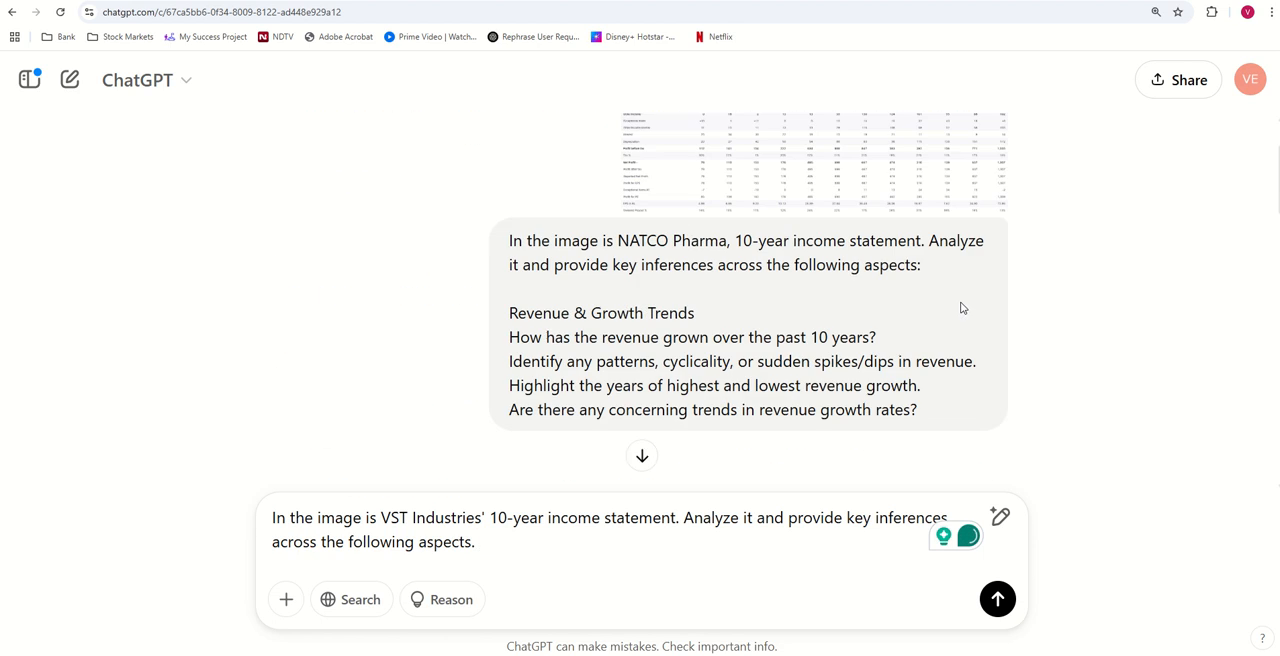
{"action": "scroll", "coordinate": [951, 290], "scroll_direction": "down", "scroll_amount": 3}
{"action": "scroll", "coordinate": [948, 250], "scroll_direction": "up", "scroll_amount": 2}
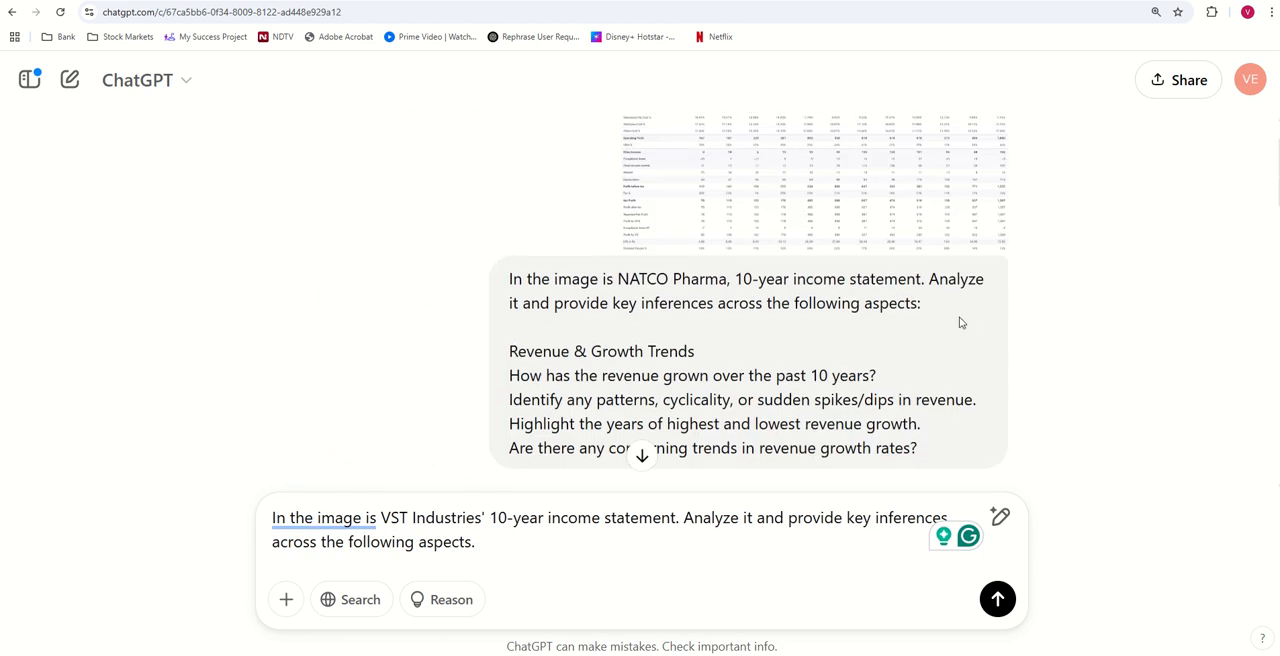
{"action": "left_click_drag", "start_coordinate": [921, 304], "coordinate": [505, 293]}
{"action": "scroll", "coordinate": [706, 349], "scroll_direction": "down", "scroll_amount": 10}
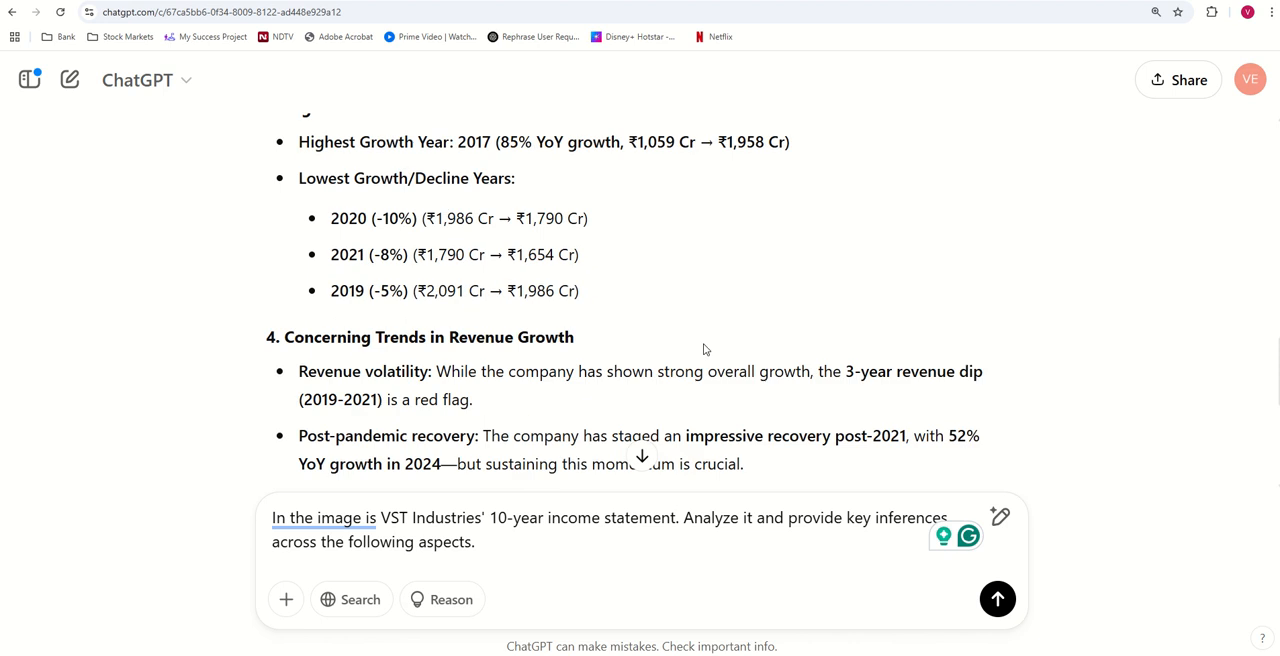
{"action": "left_click", "coordinate": [520, 531]}
{"action": "key", "text": "ctrl+a"}
{"action": "key", "text": "ctrl+v"}
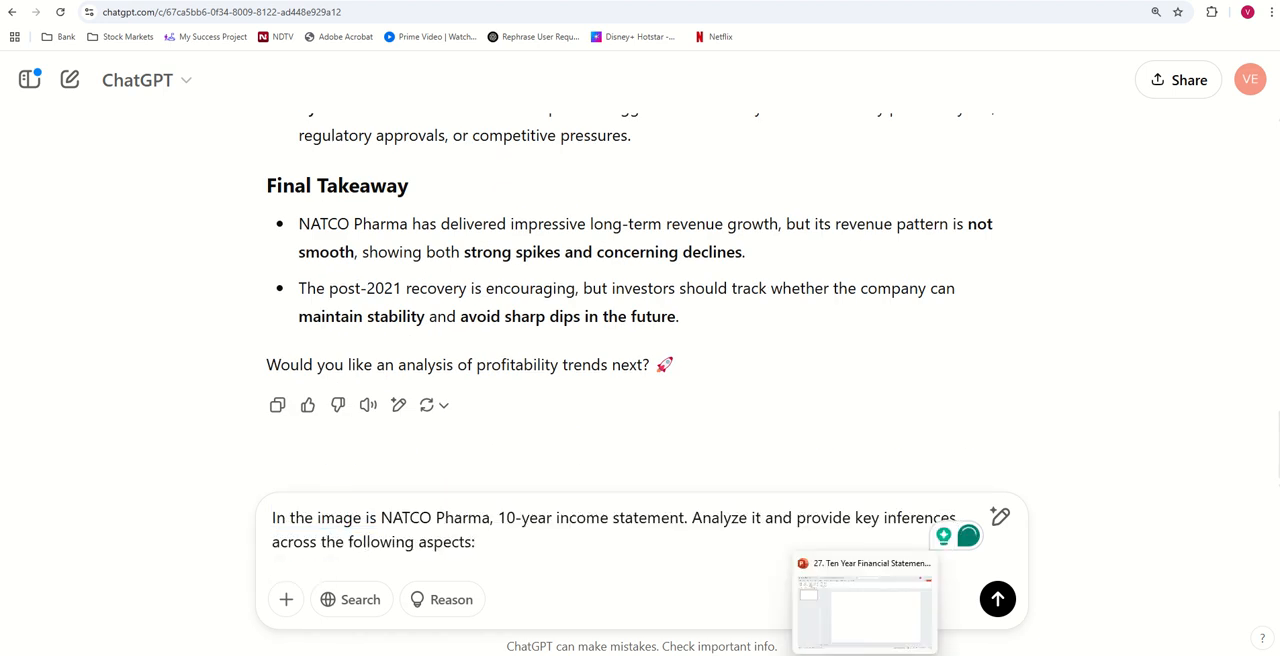
- Add the Profitability Analysis section from the Notepad prompt, without its number, to the ChatGPT message and send it
{"action": "left_click", "coordinate": [889, 631]}
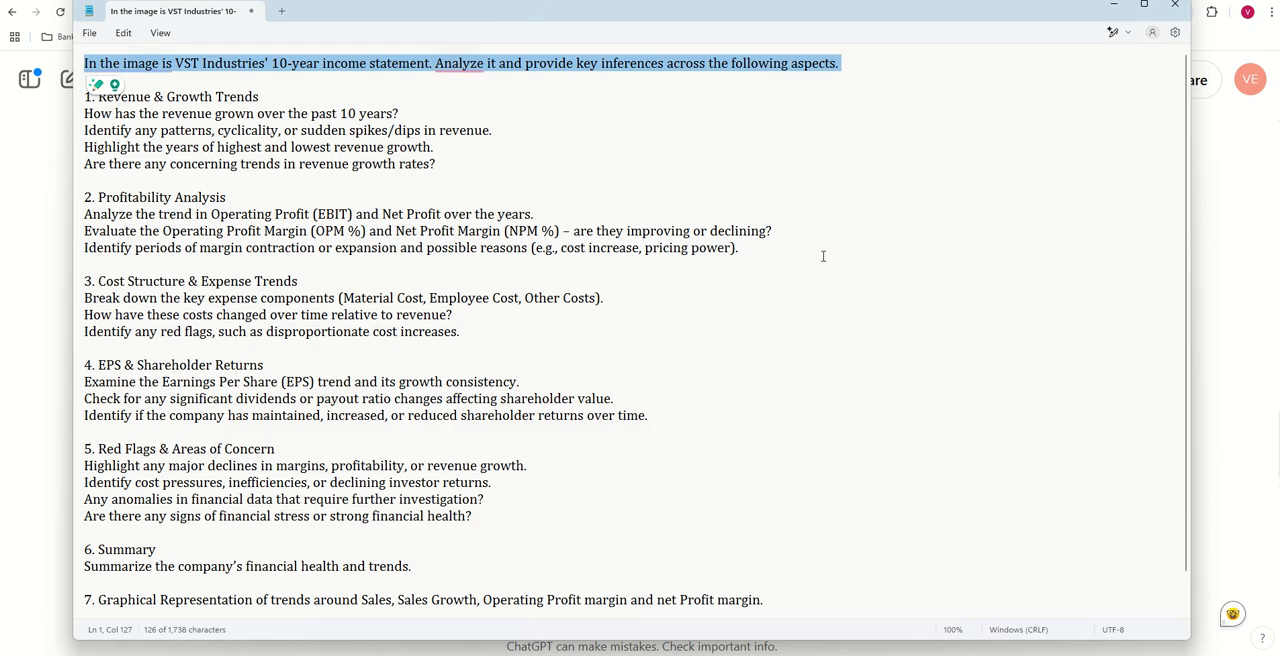
{"action": "left_click_drag", "start_coordinate": [760, 249], "coordinate": [99, 200]}
{"action": "right_click", "coordinate": [126, 210]}
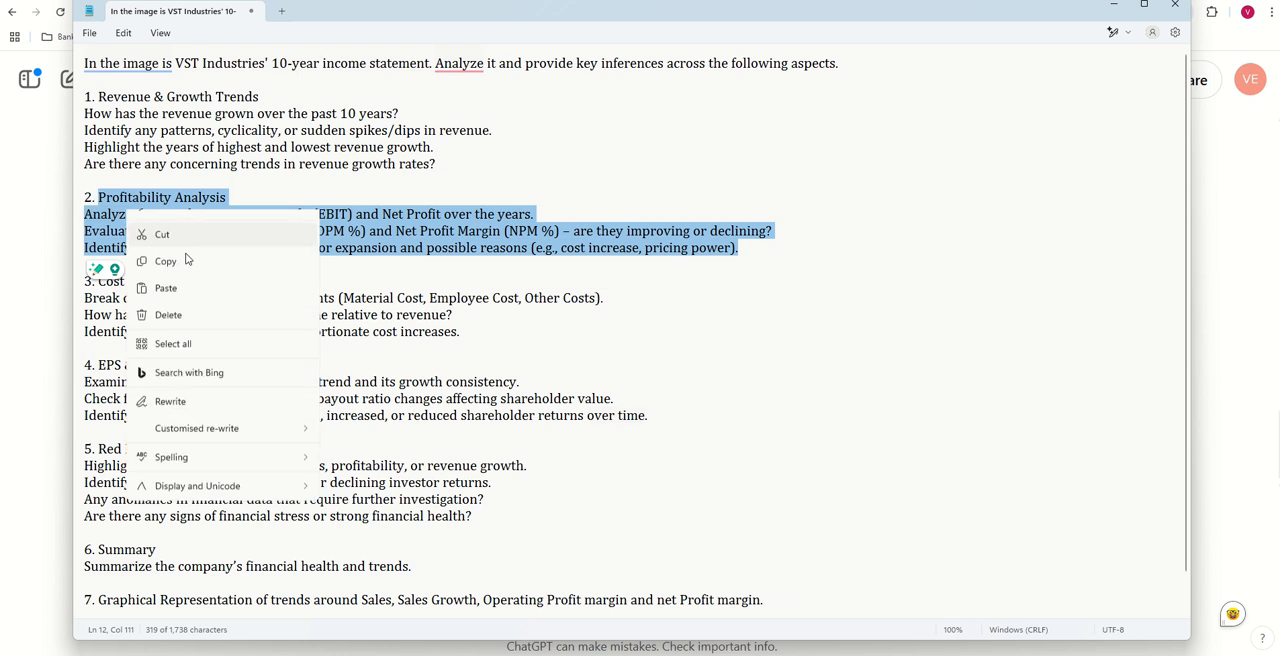
{"action": "left_click", "coordinate": [187, 282]}
{"action": "key", "text": "alt+Tab"}
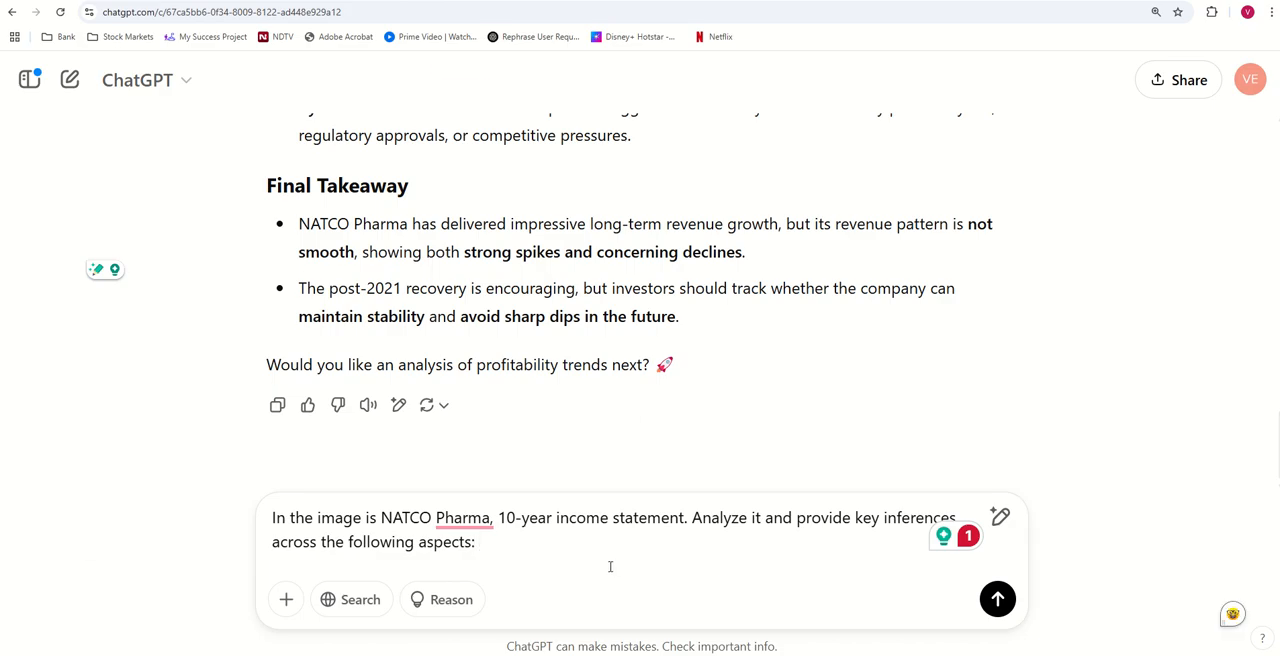
{"action": "key", "text": "ctrl+v"}
{"action": "key", "text": "Return"}
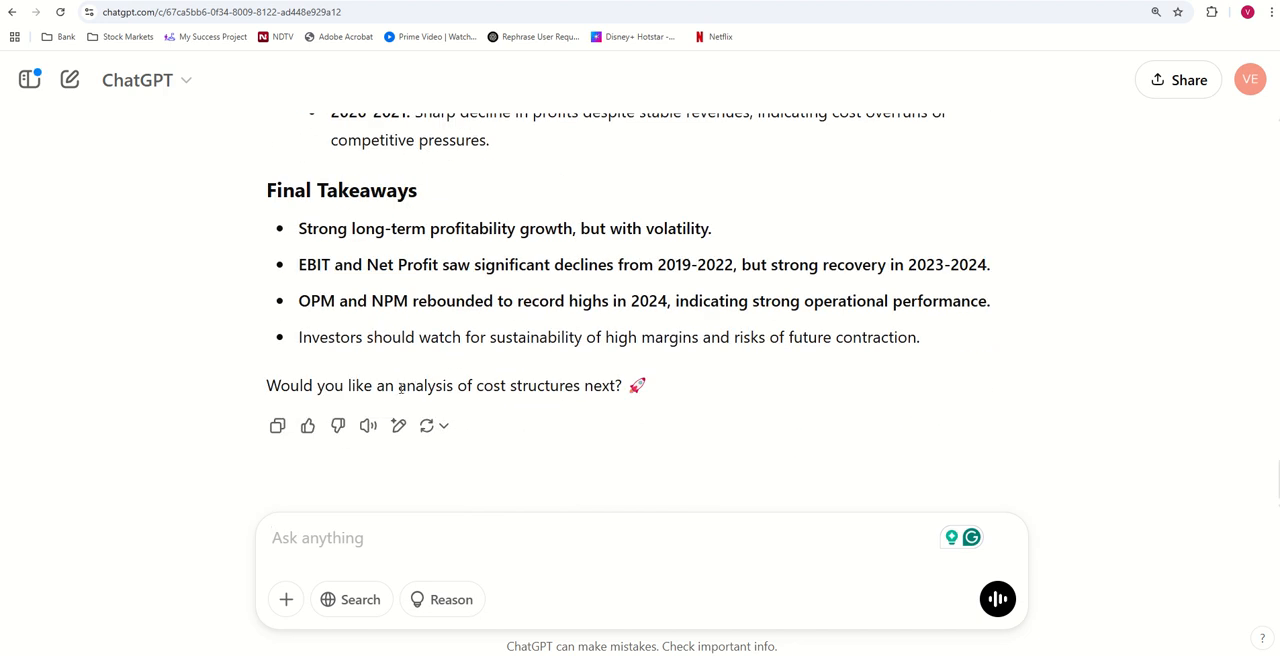
- Compare ChatGPT's suggested cost structure analysis with the Notepad prompt's Cost Structure & Expense Trends section, and review the whole prompt
{"action": "left_click_drag", "start_coordinate": [400, 388], "coordinate": [545, 378]}
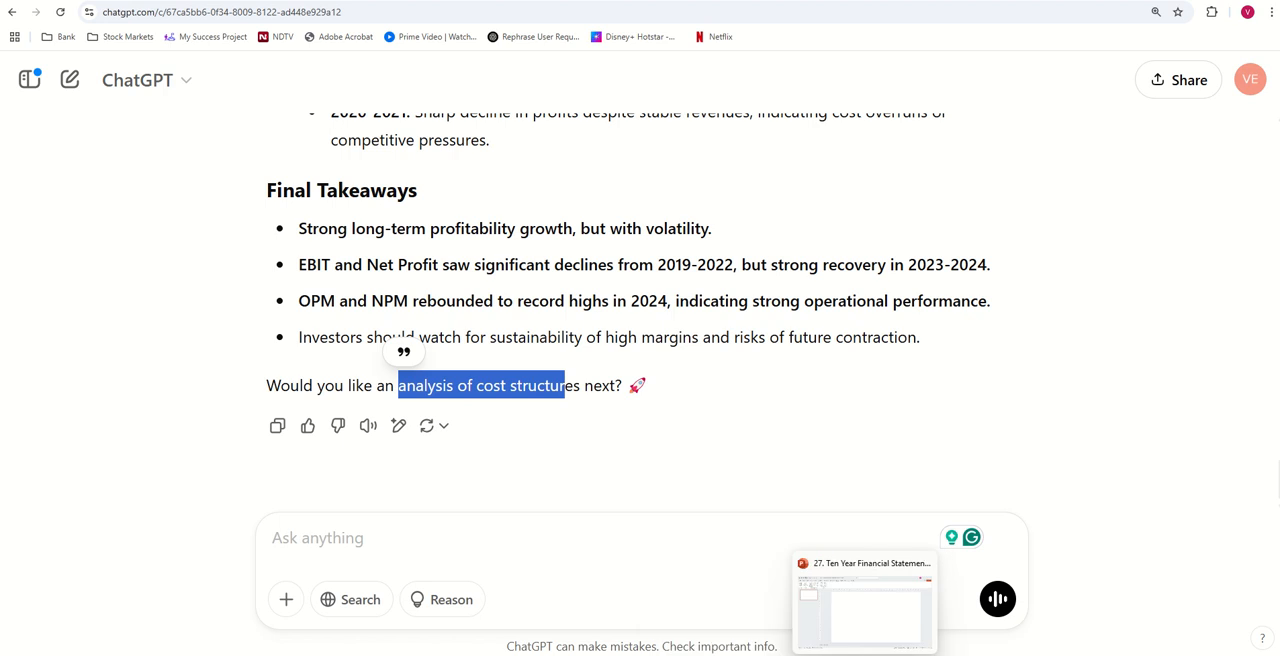
{"action": "left_click", "coordinate": [891, 629]}
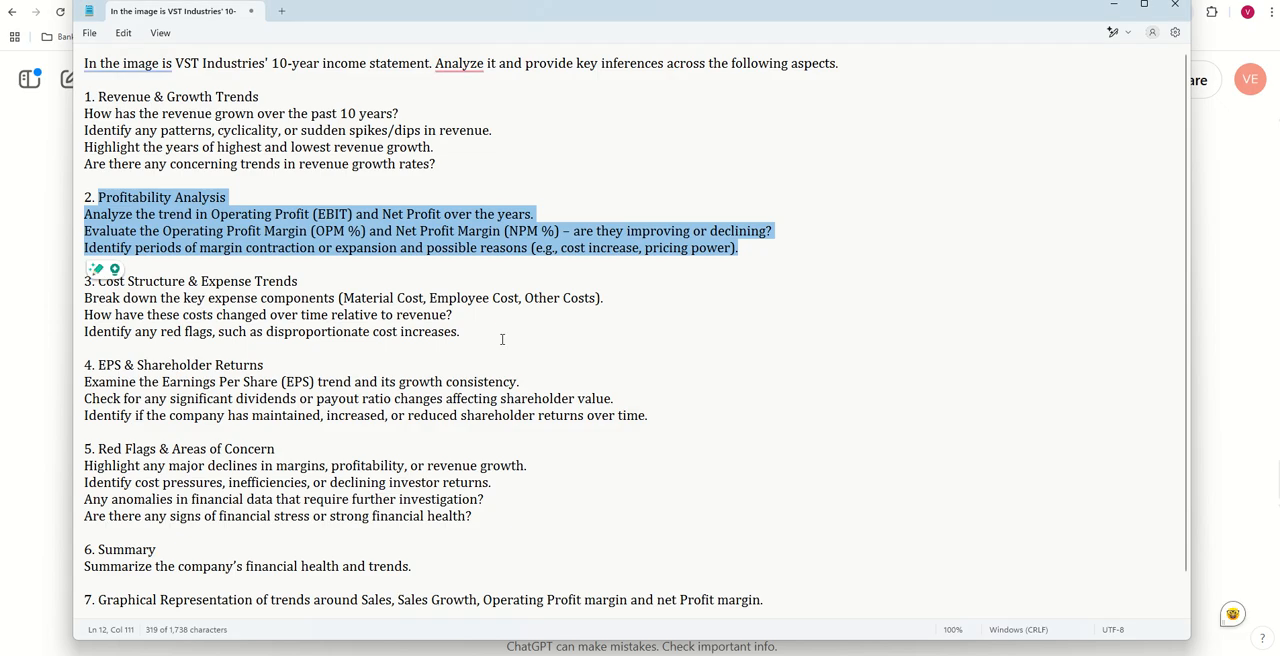
{"action": "left_click_drag", "start_coordinate": [502, 339], "coordinate": [104, 283]}
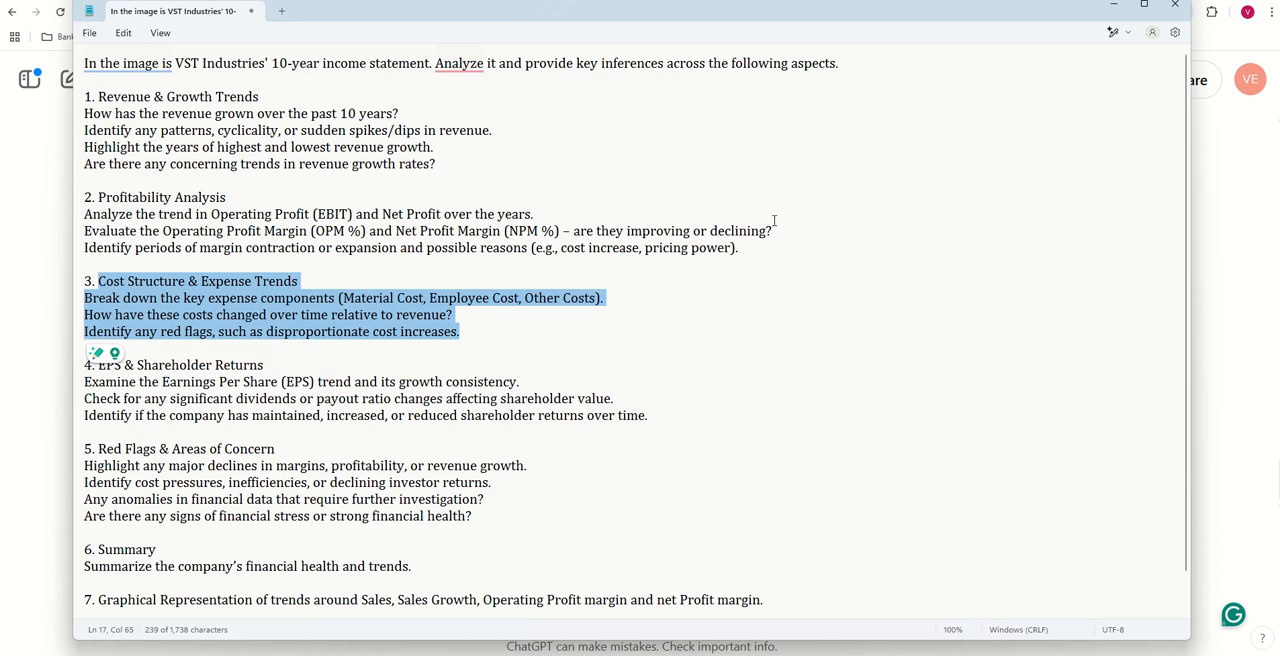
{"action": "left_click", "coordinate": [517, 157]}
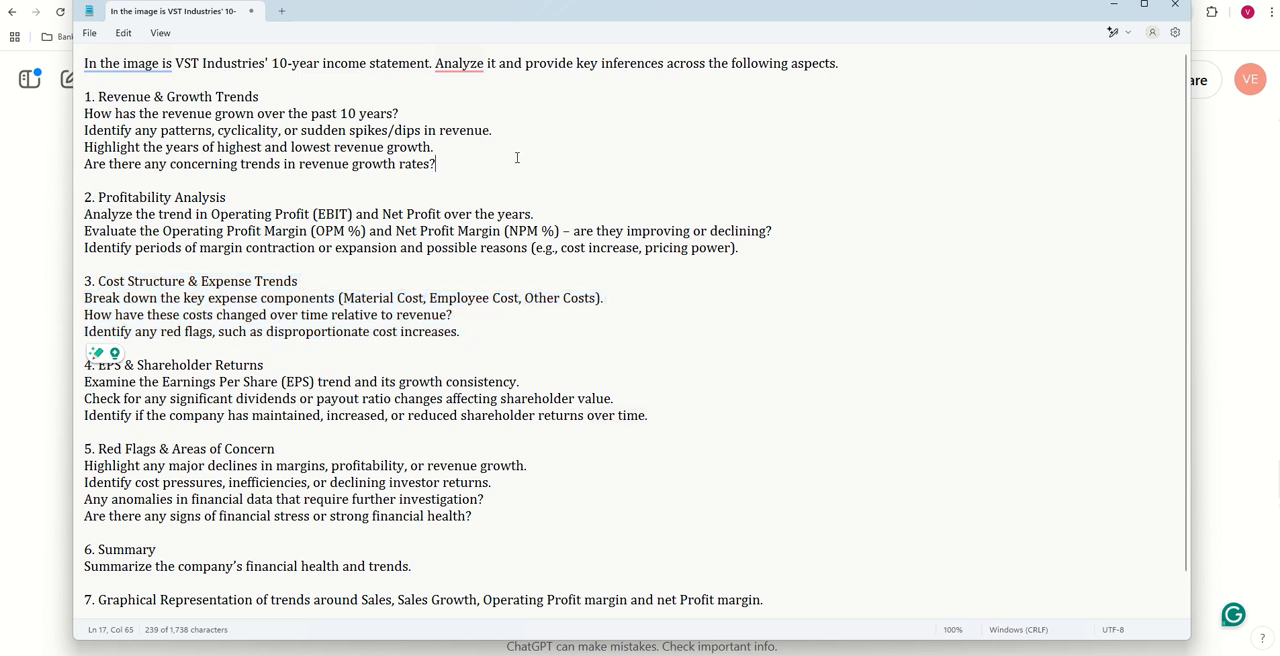
{"action": "left_click_drag", "start_coordinate": [98, 63], "coordinate": [837, 447]}
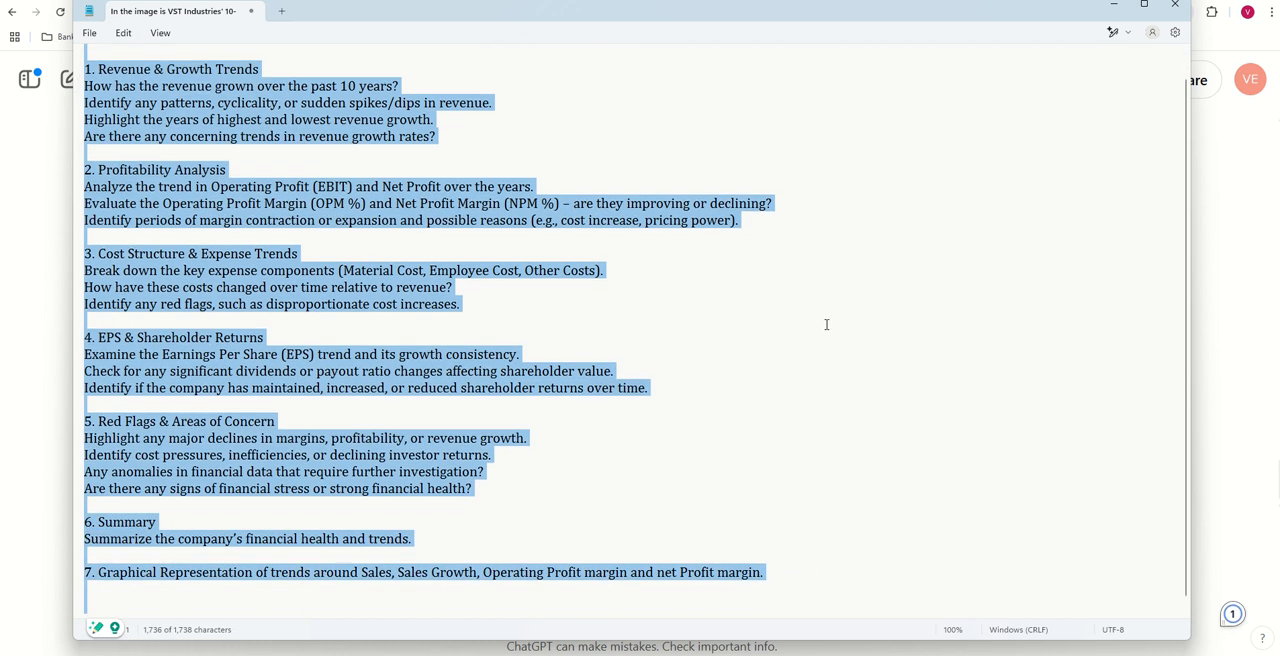
{"action": "scroll", "coordinate": [888, 341], "scroll_direction": "up", "scroll_amount": 1}
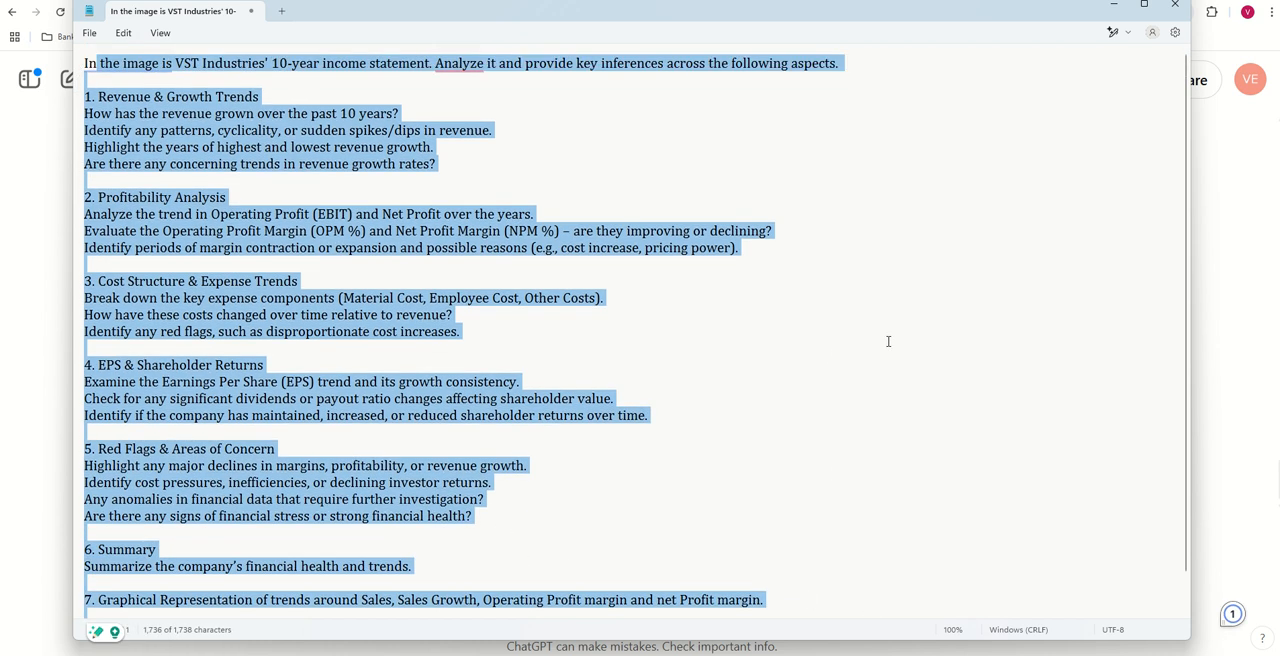
{"action": "left_click", "coordinate": [553, 338]}
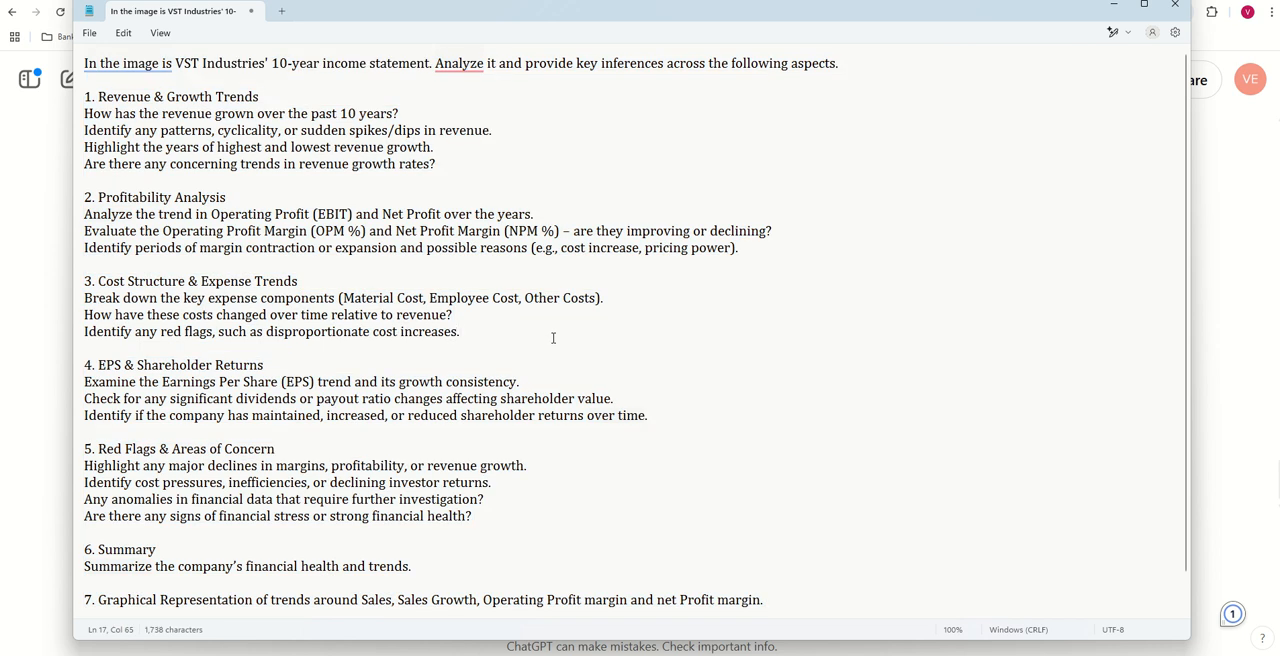
- Return to ChatGPT and copy the opening instruction of the sent Profitability Analysis prompt into a new message
{"action": "left_click", "coordinate": [29, 374]}
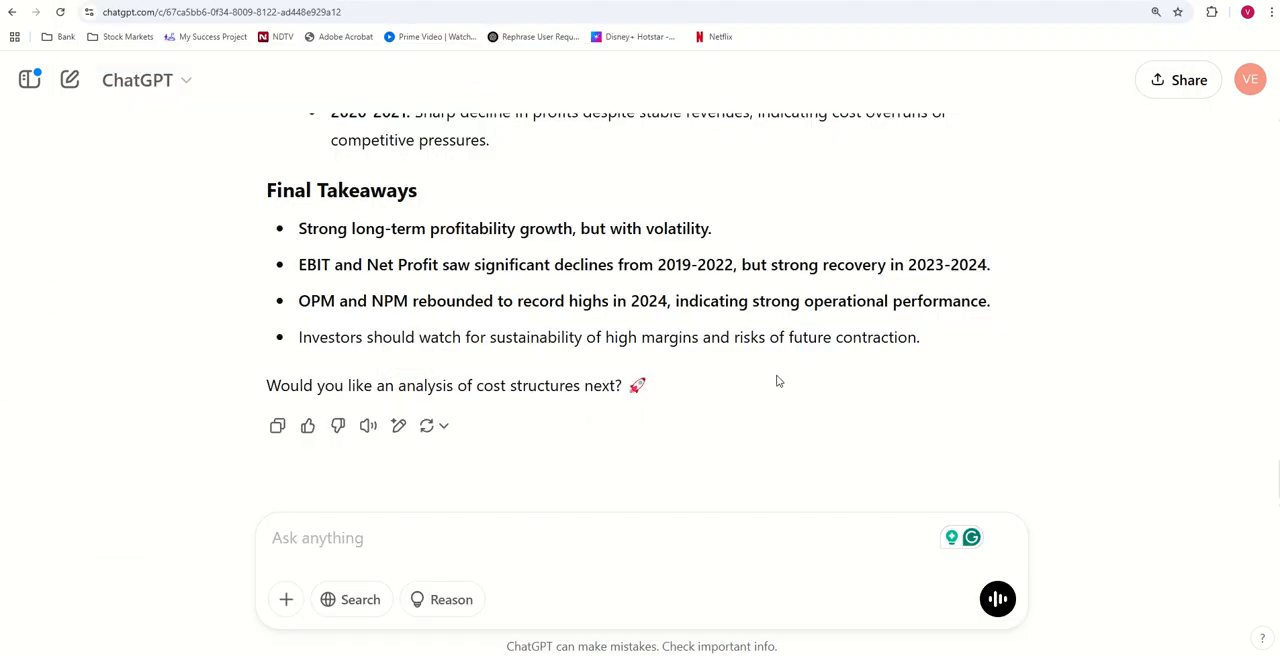
{"action": "scroll", "coordinate": [776, 374], "scroll_direction": "up", "scroll_amount": 7}
{"action": "scroll", "coordinate": [776, 374], "scroll_direction": "up", "scroll_amount": 6}
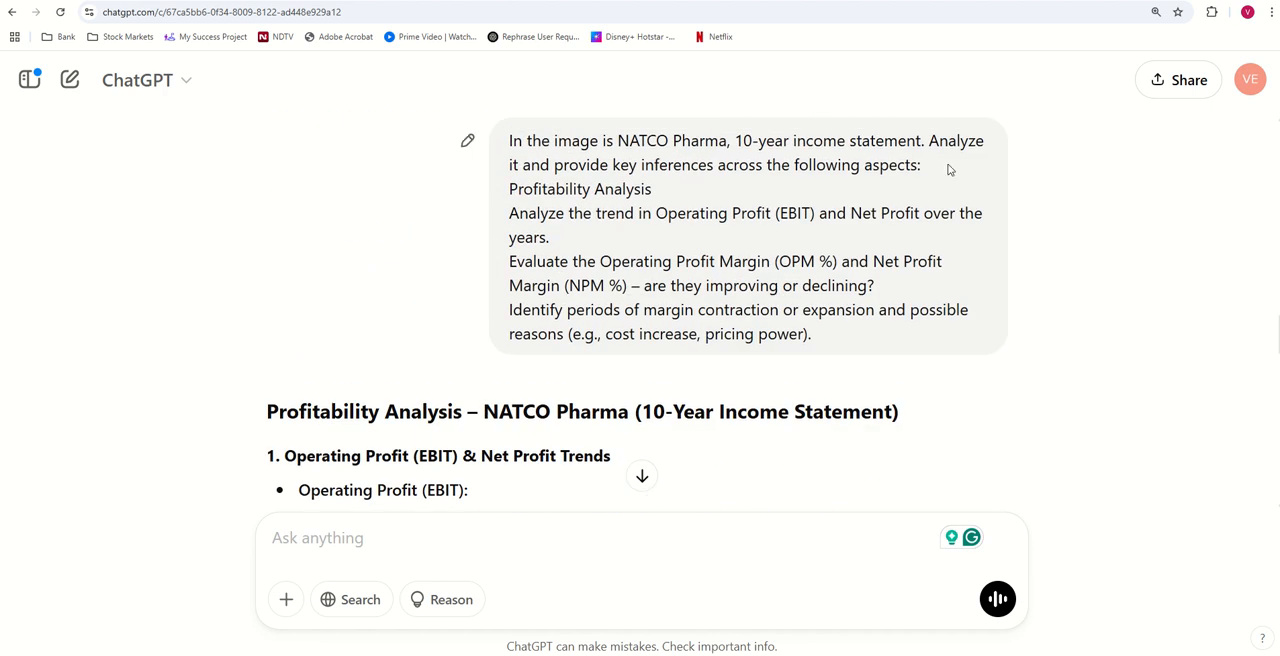
{"action": "left_click_drag", "start_coordinate": [948, 170], "coordinate": [511, 141]}
{"action": "key", "text": "ctrl+c"}
{"action": "scroll", "coordinate": [631, 270], "scroll_direction": "down", "scroll_amount": 3}
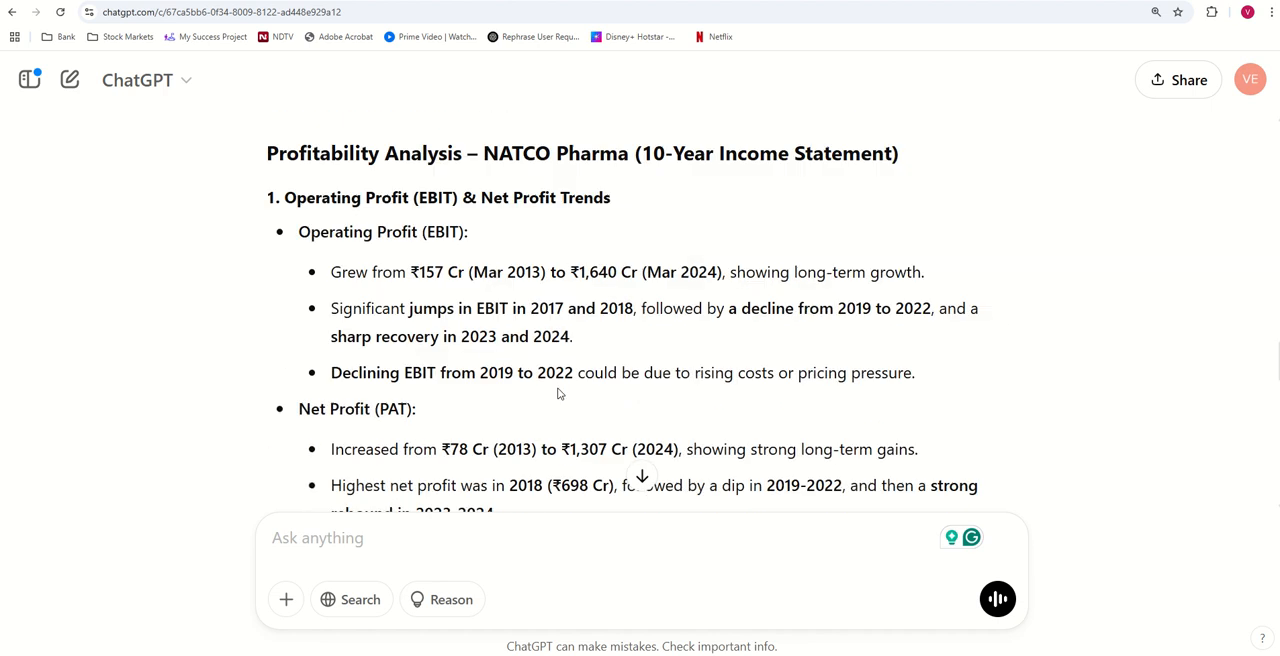
{"action": "left_click", "coordinate": [311, 530]}
{"action": "key", "text": "ctrl+v"}
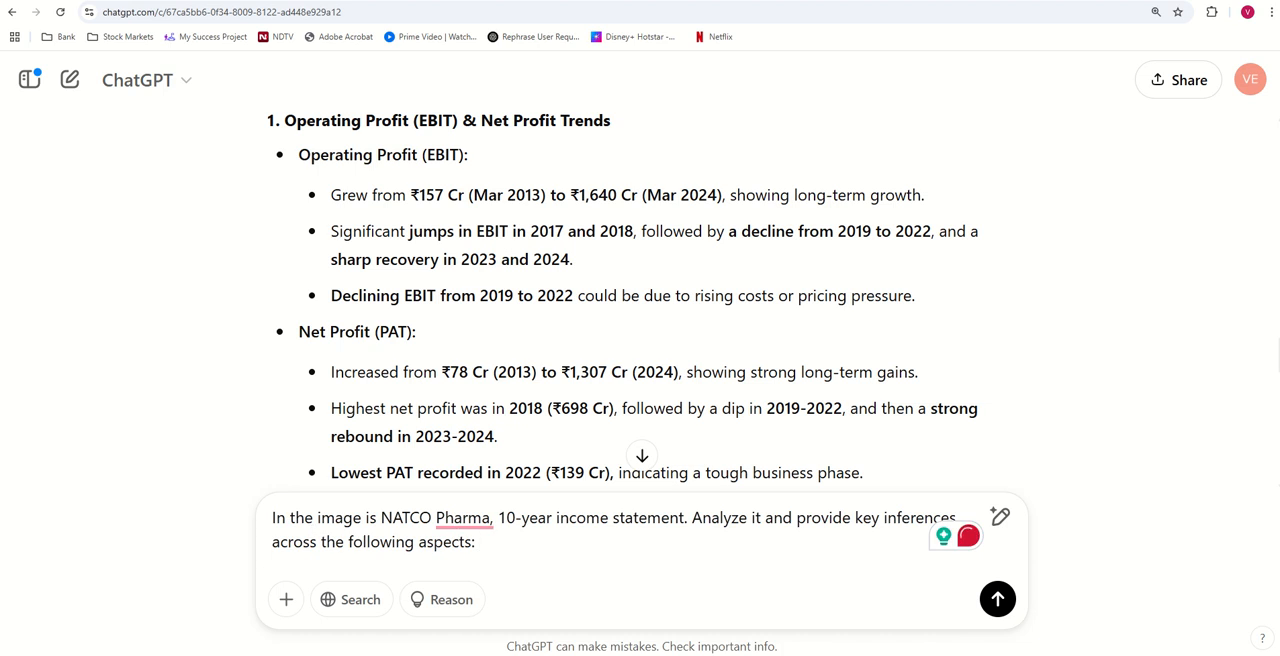
- Add the Cost Structure & Expense Trends section from the Notepad prompt, without its number, to the ChatGPT message and send it
{"action": "left_click", "coordinate": [887, 612]}
{"action": "left_click_drag", "start_coordinate": [537, 336], "coordinate": [25, 276]}
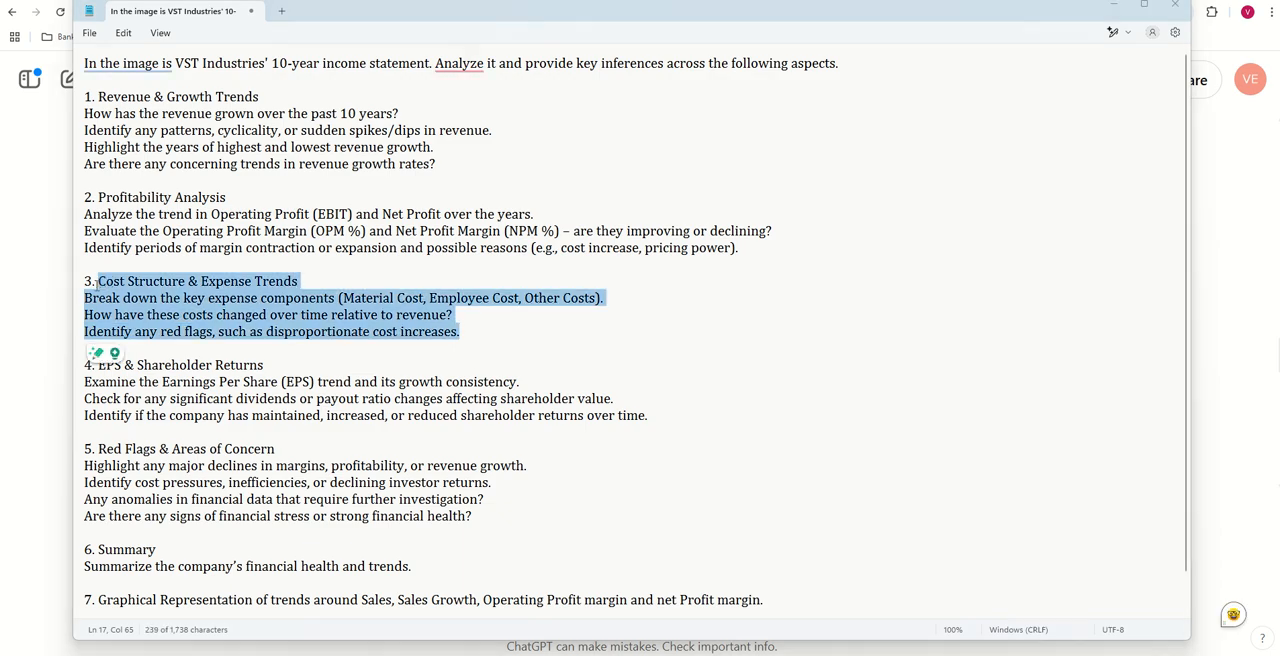
{"action": "key", "text": "alt+Tab"}
{"action": "key", "text": "ctrl+v"}
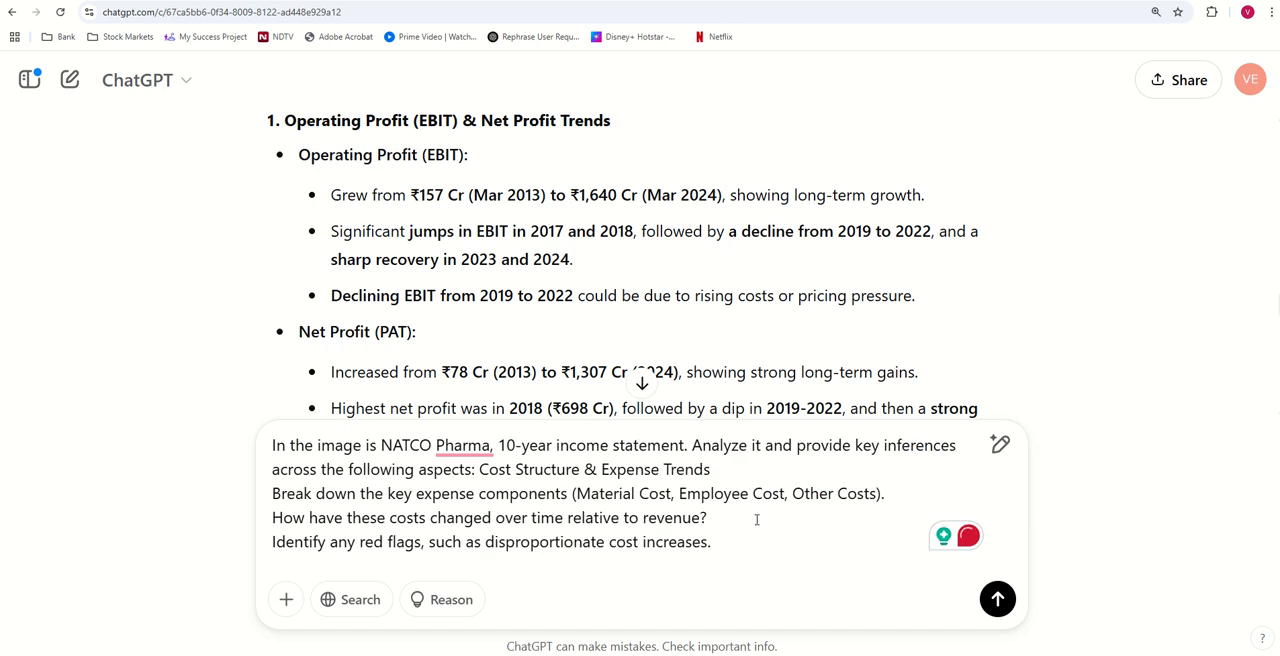
{"action": "key", "text": "Return"}
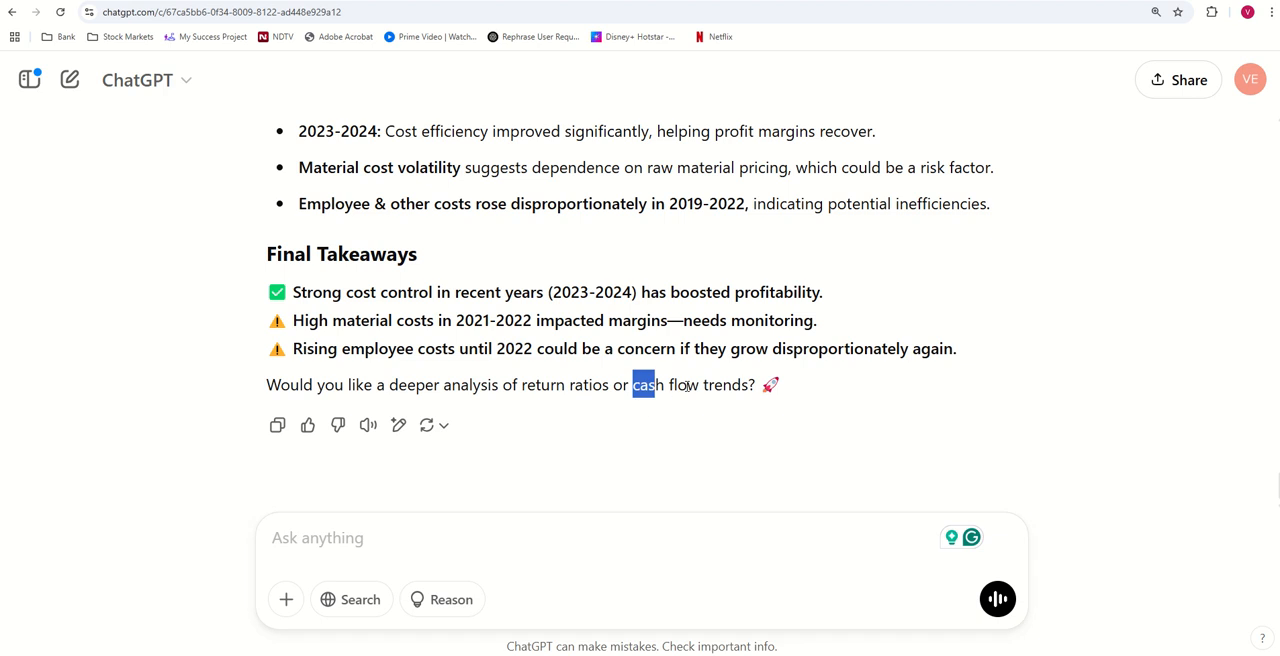
- Review the remaining sections of the Notepad prompt, from EPS & Shareholder Returns to Red Flags & Areas of Concern
{"action": "mouse_move", "coordinate": [806, 655]}
{"action": "left_click", "coordinate": [843, 620]}
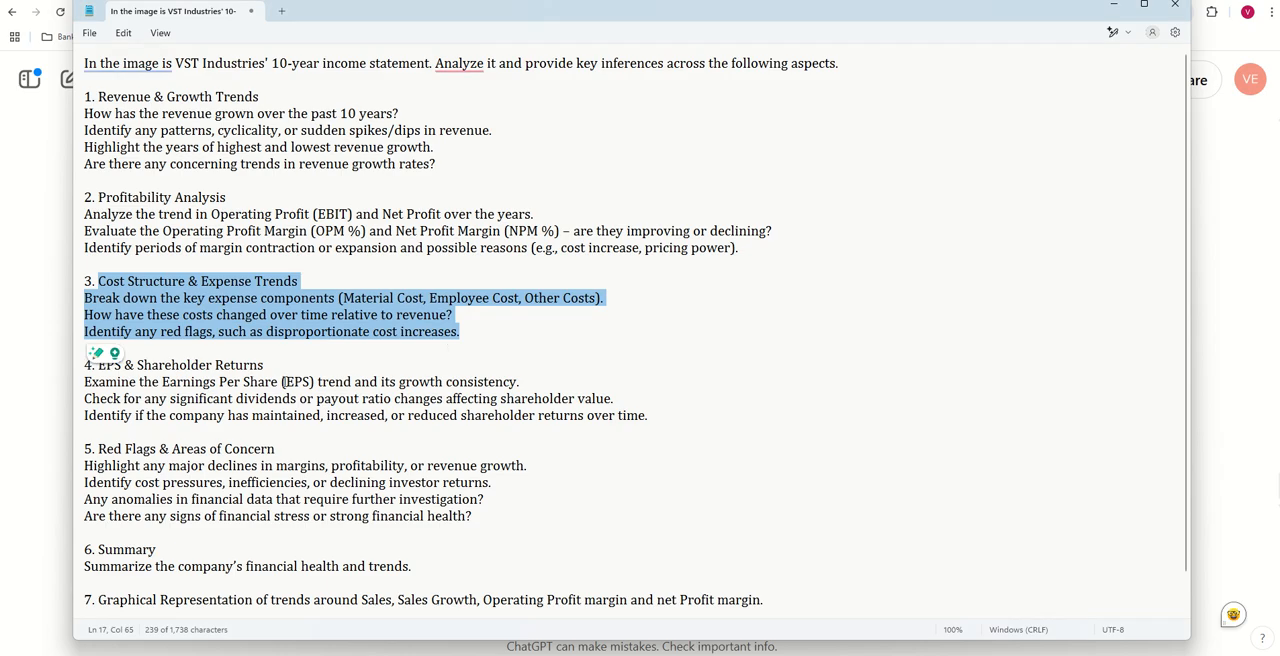
{"action": "left_click", "coordinate": [282, 381]}
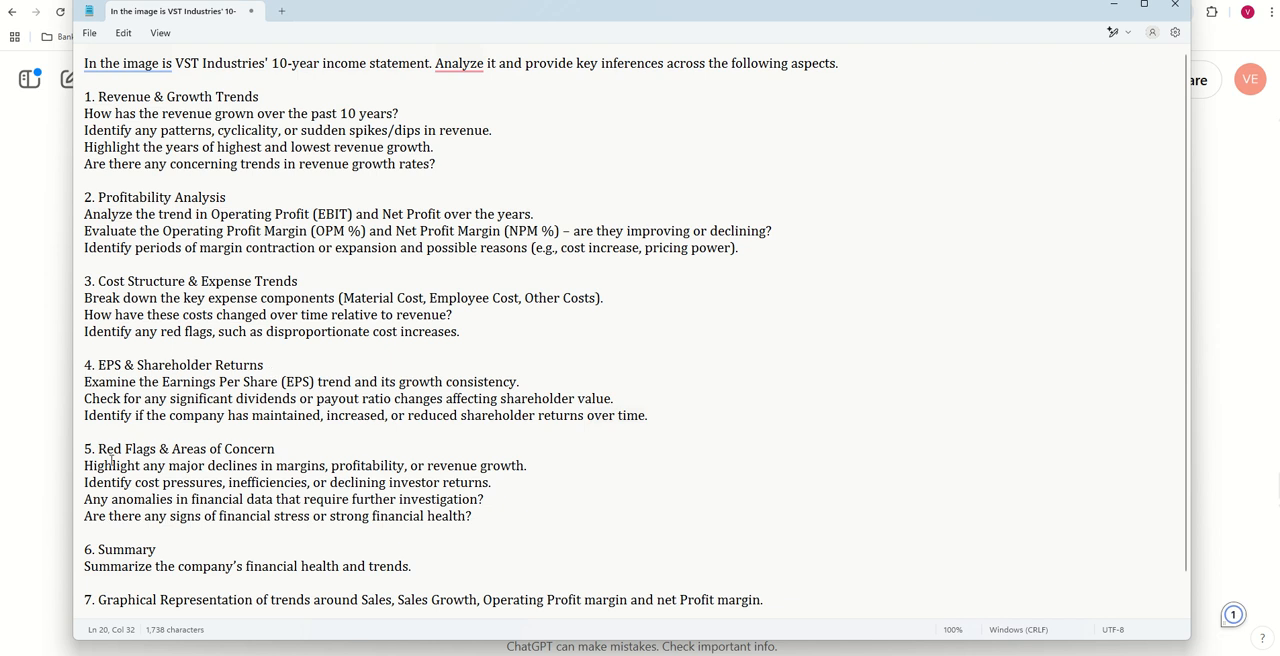
{"action": "left_click_drag", "start_coordinate": [99, 449], "coordinate": [437, 470]}
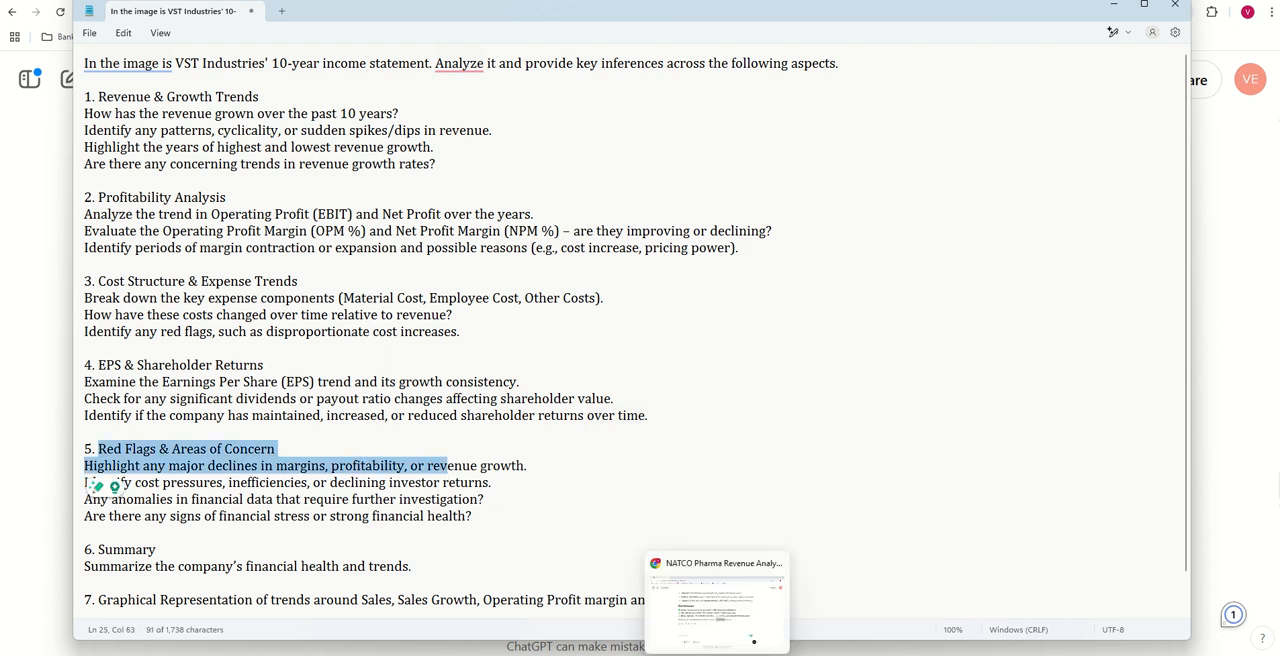
- Return to ChatGPT and copy the opening instruction of the sent Cost Structure prompt into a new message
{"action": "left_click", "coordinate": [752, 640]}
{"action": "scroll", "coordinate": [690, 386], "scroll_direction": "up", "scroll_amount": 10}
{"action": "scroll", "coordinate": [687, 386], "scroll_direction": "up", "scroll_amount": 12}
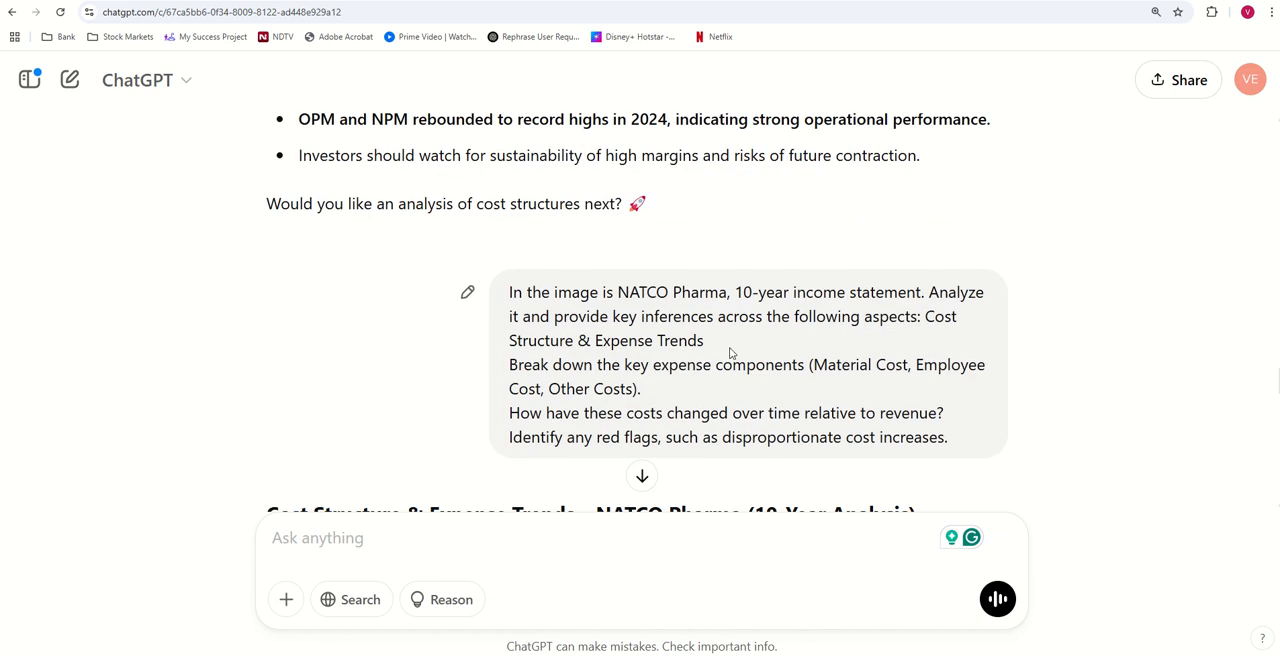
{"action": "left_click_drag", "start_coordinate": [731, 352], "coordinate": [522, 316]}
{"action": "left_click", "coordinate": [902, 341]}
{"action": "left_click_drag", "start_coordinate": [925, 318], "coordinate": [540, 295]}
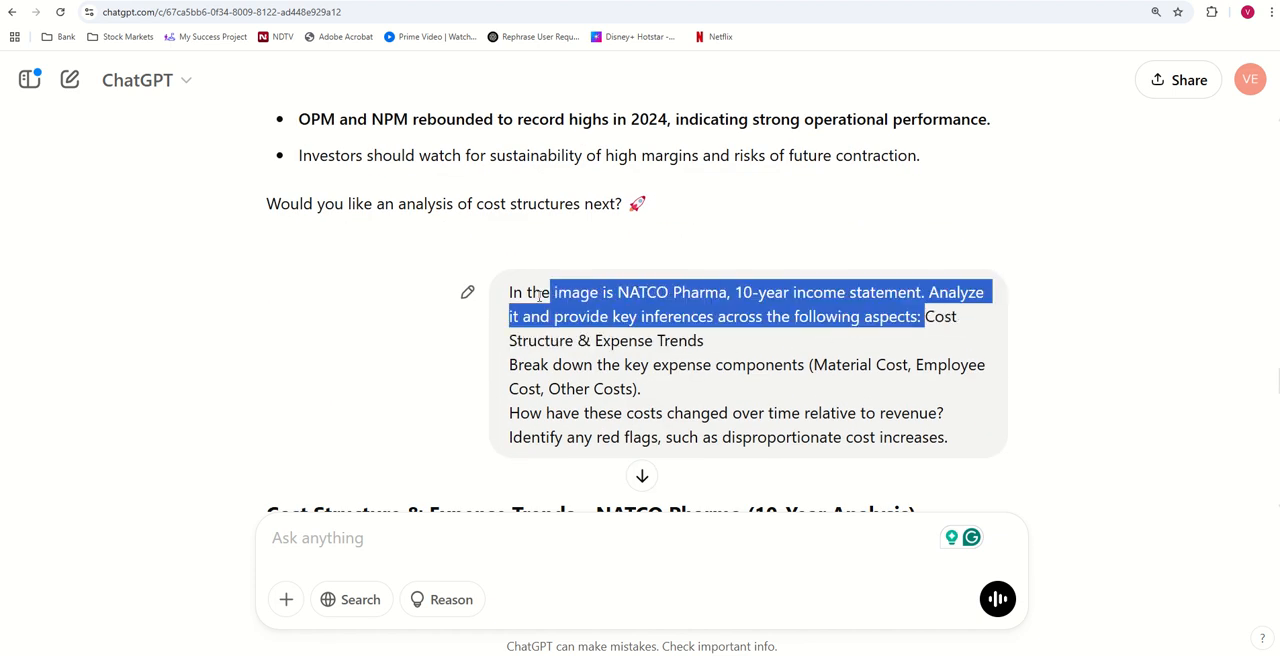
{"action": "left_click", "coordinate": [444, 553]}
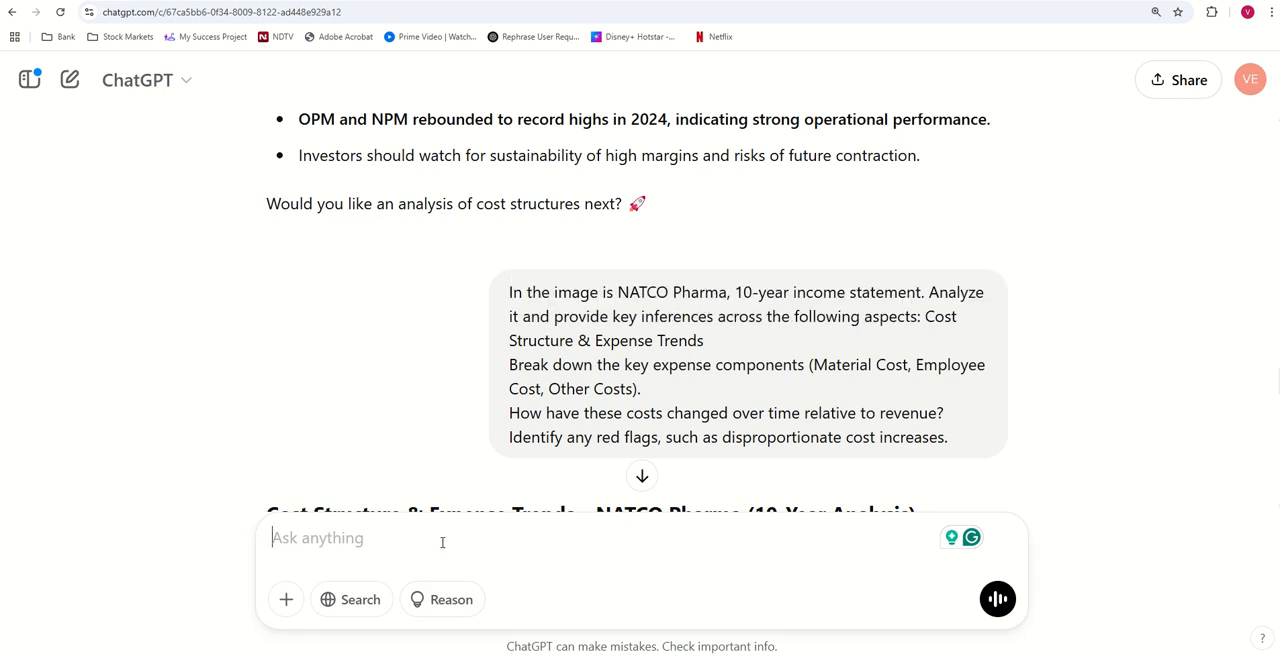
{"action": "key", "text": "ctrl+v"}
- Add the Red Flags & Areas of Concern section from the Notepad prompt, without its number, to the ChatGPT message and send it
{"action": "left_click", "coordinate": [876, 600]}
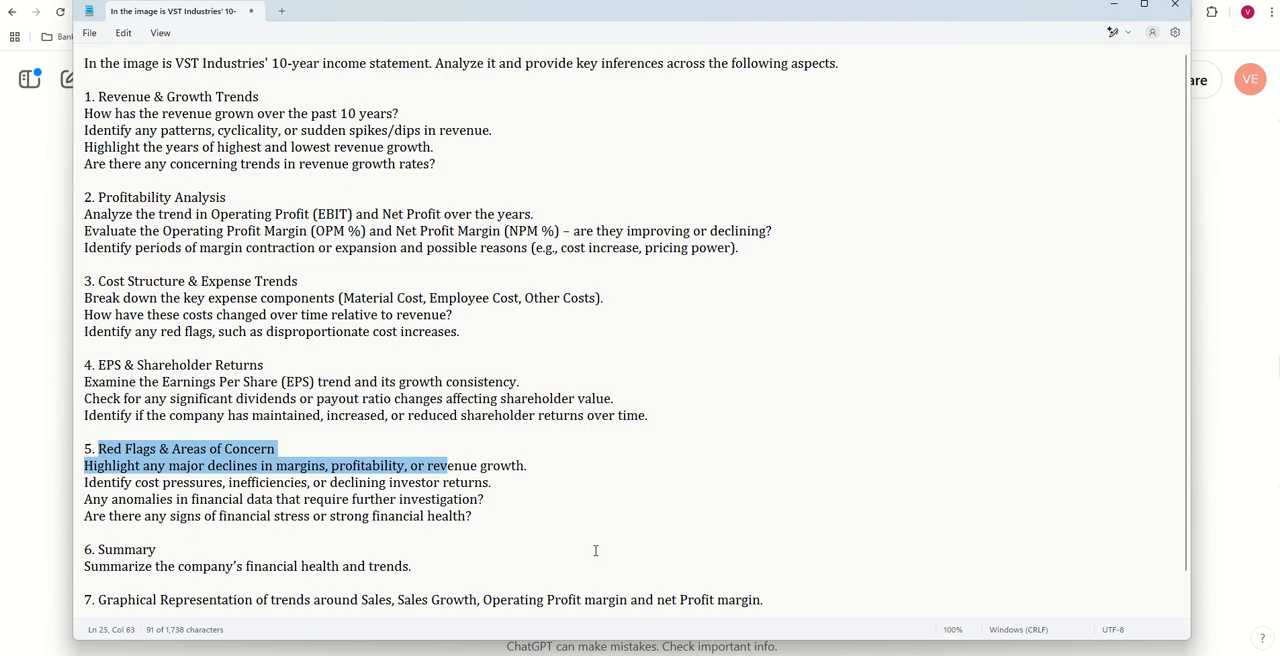
{"action": "mouse_move", "coordinate": [563, 537]}
{"action": "left_mouse_down"}
{"action": "mouse_move", "coordinate": [160, 482]}
{"action": "mouse_move", "coordinate": [101, 449]}
{"action": "left_mouse_up"}
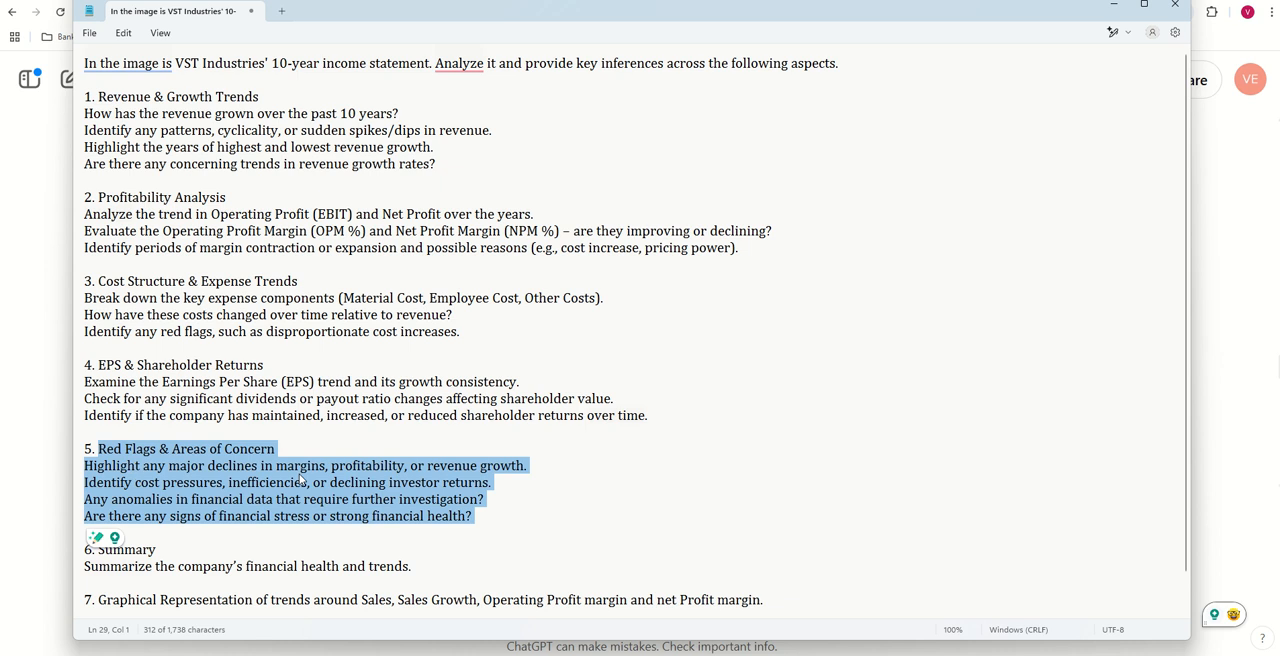
{"action": "key", "text": "alt+Tab"}
{"action": "key", "text": "ctrl+v"}
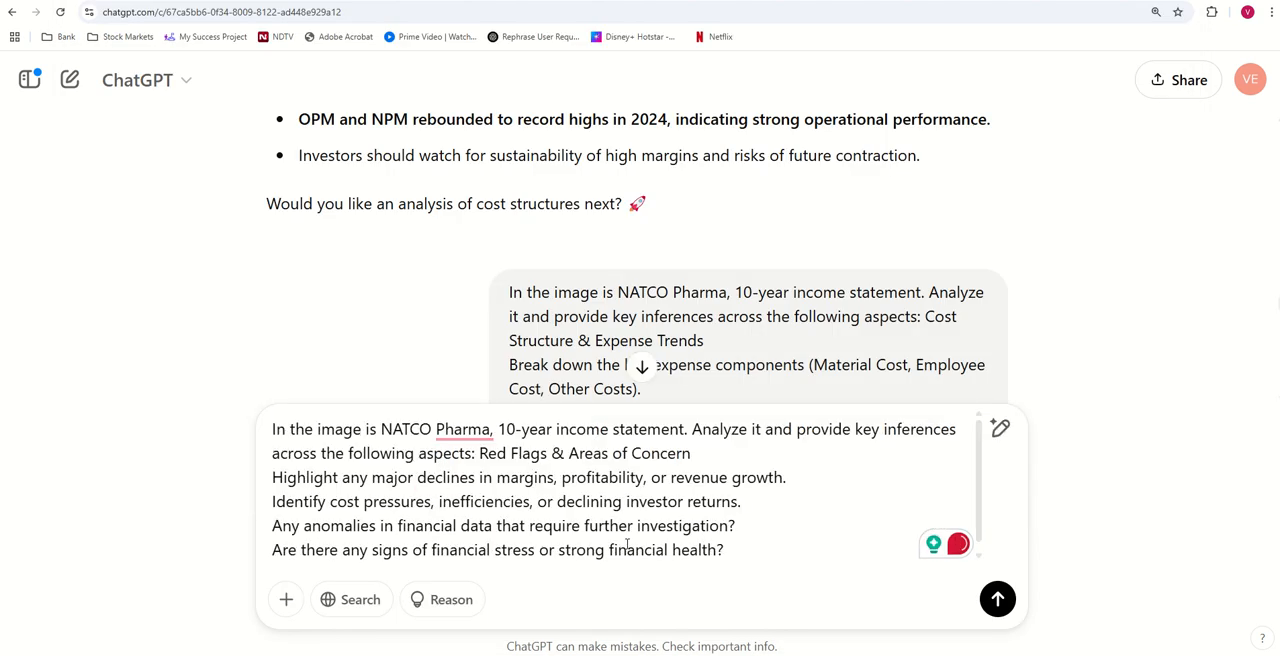
{"action": "key", "text": "Return"}
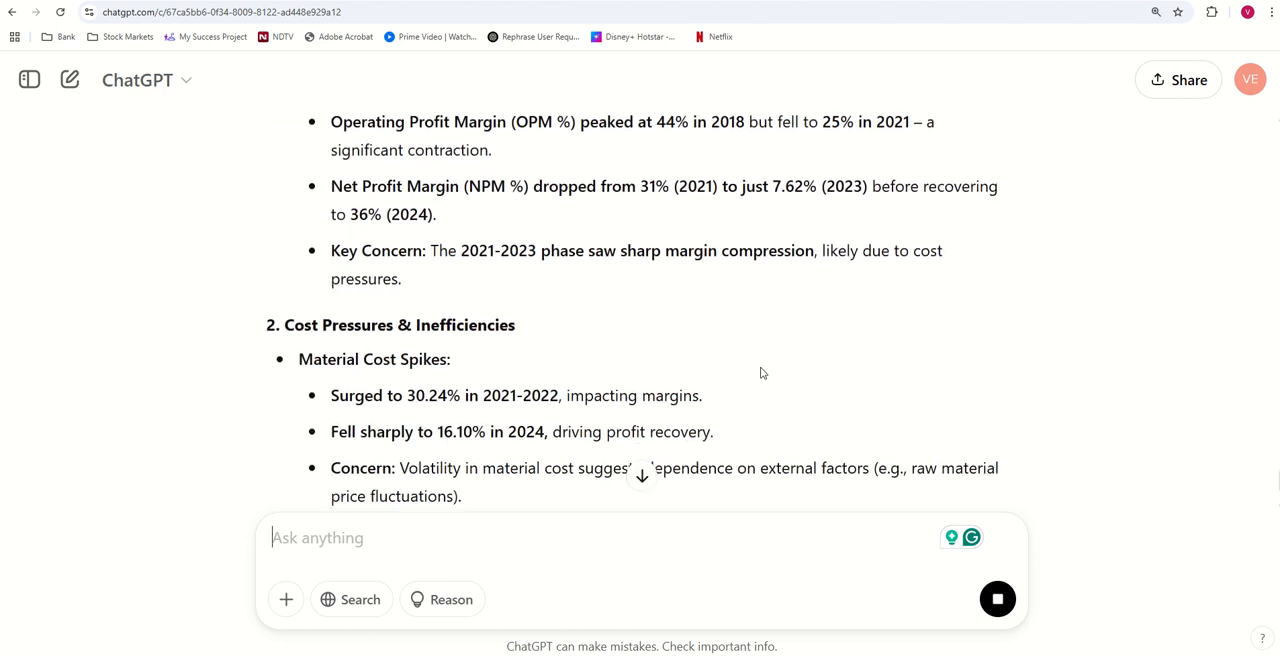
- Read the red flags response on cost pressures, anomalies, dividend payout and financial strength, and go back to the first revenue analysis
{"action": "left_click_drag", "start_coordinate": [374, 283], "coordinate": [607, 296]}
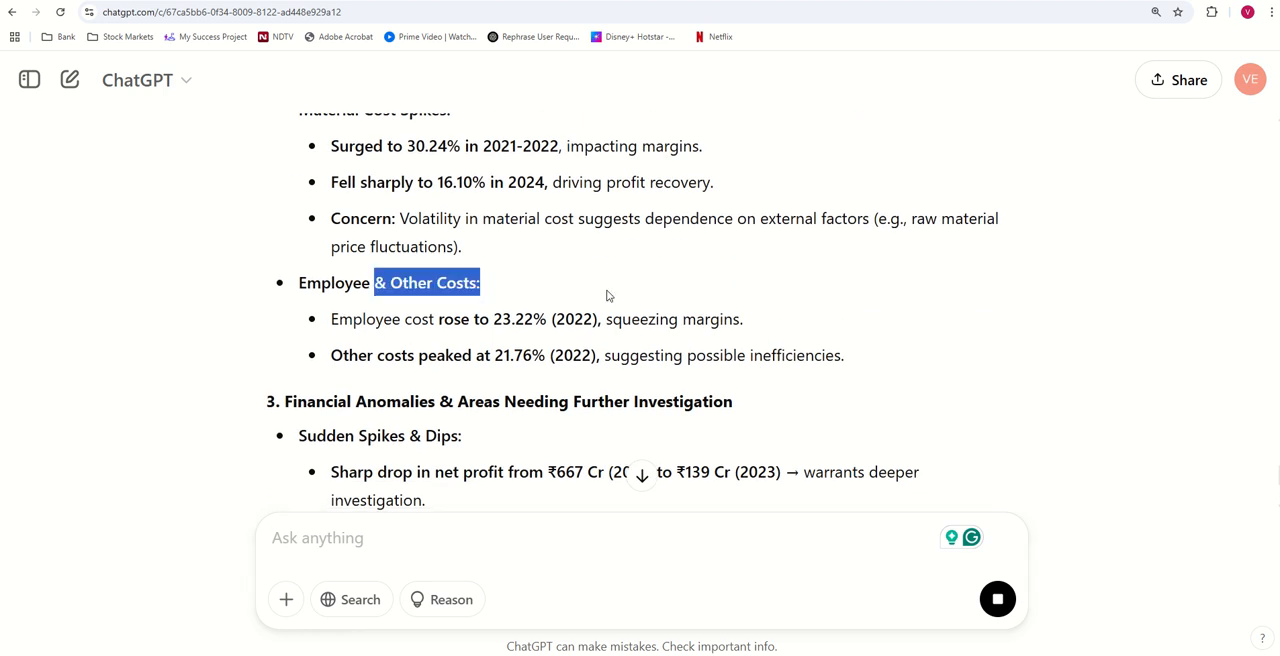
{"action": "scroll", "coordinate": [709, 360], "scroll_direction": "down", "scroll_amount": 2}
{"action": "left_click_drag", "start_coordinate": [335, 338], "coordinate": [776, 338]}
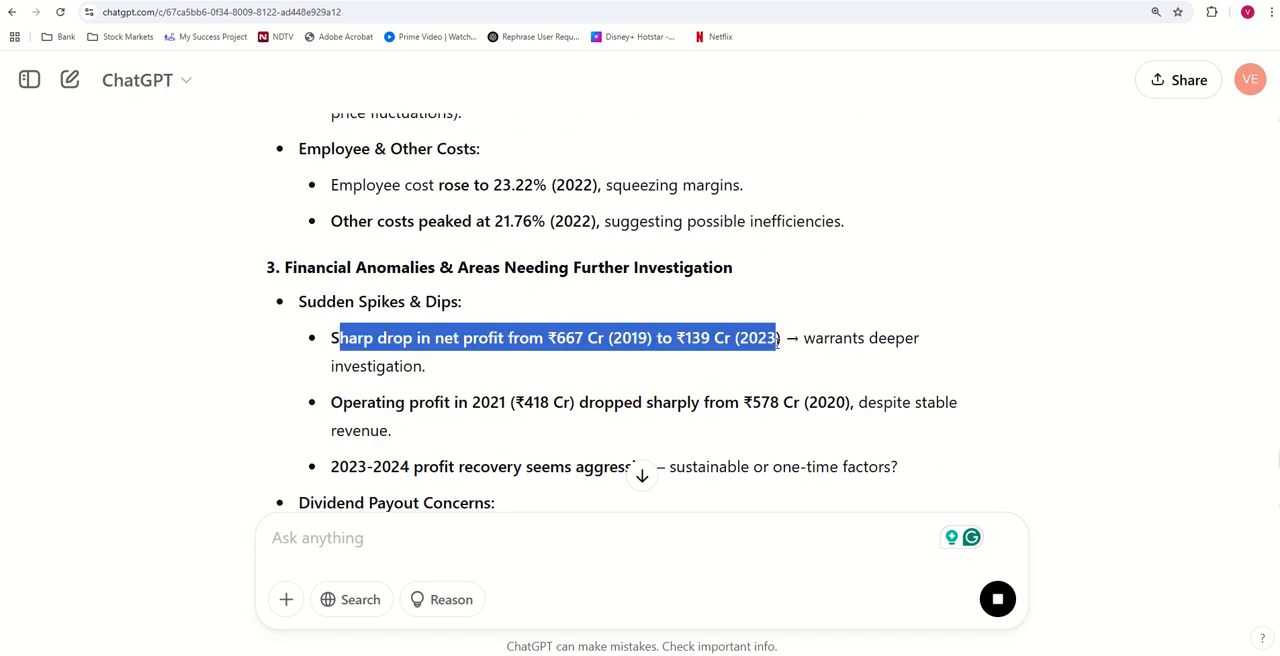
{"action": "scroll", "coordinate": [493, 330], "scroll_direction": "down", "scroll_amount": 2}
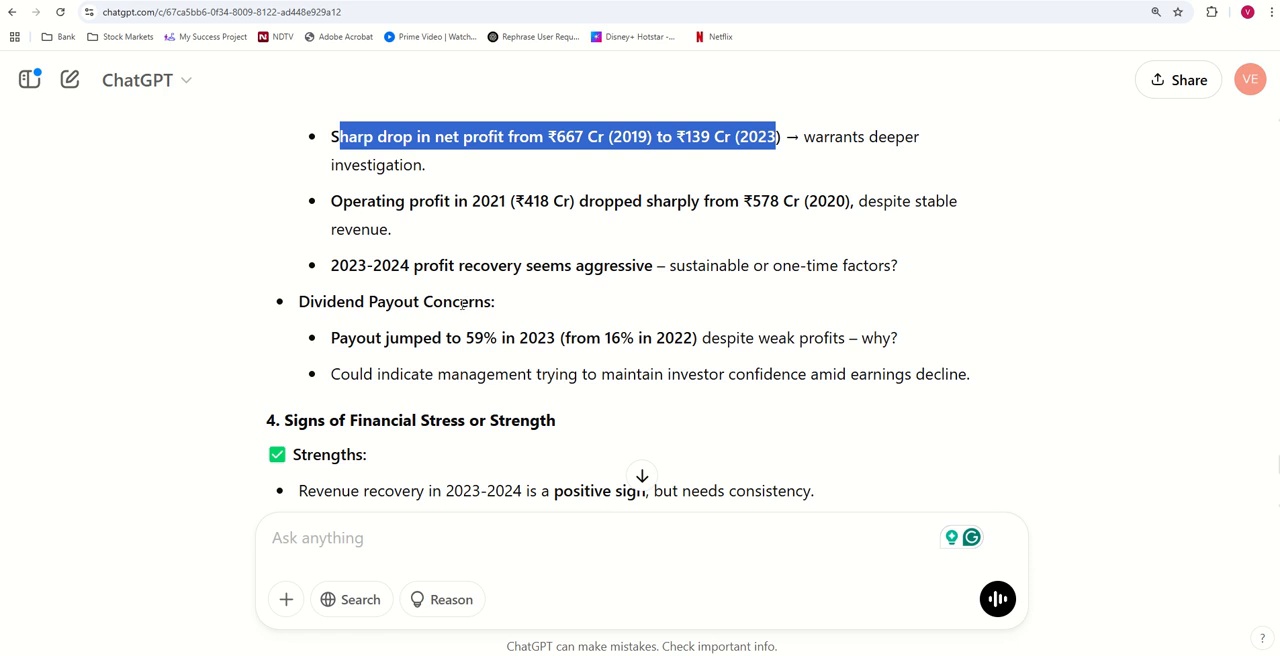
{"action": "left_click_drag", "start_coordinate": [298, 301], "coordinate": [517, 305]}
{"action": "scroll", "coordinate": [560, 320], "scroll_direction": "down", "scroll_amount": 5}
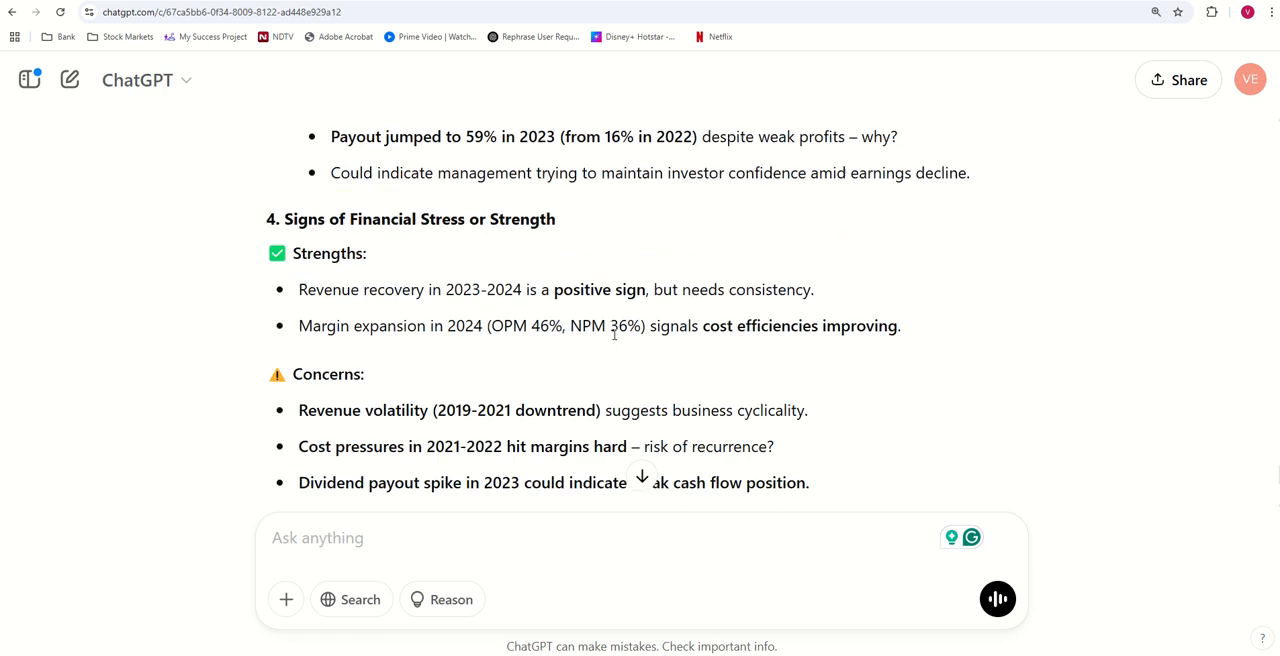
{"action": "scroll", "coordinate": [614, 335], "scroll_direction": "up", "scroll_amount": 15}
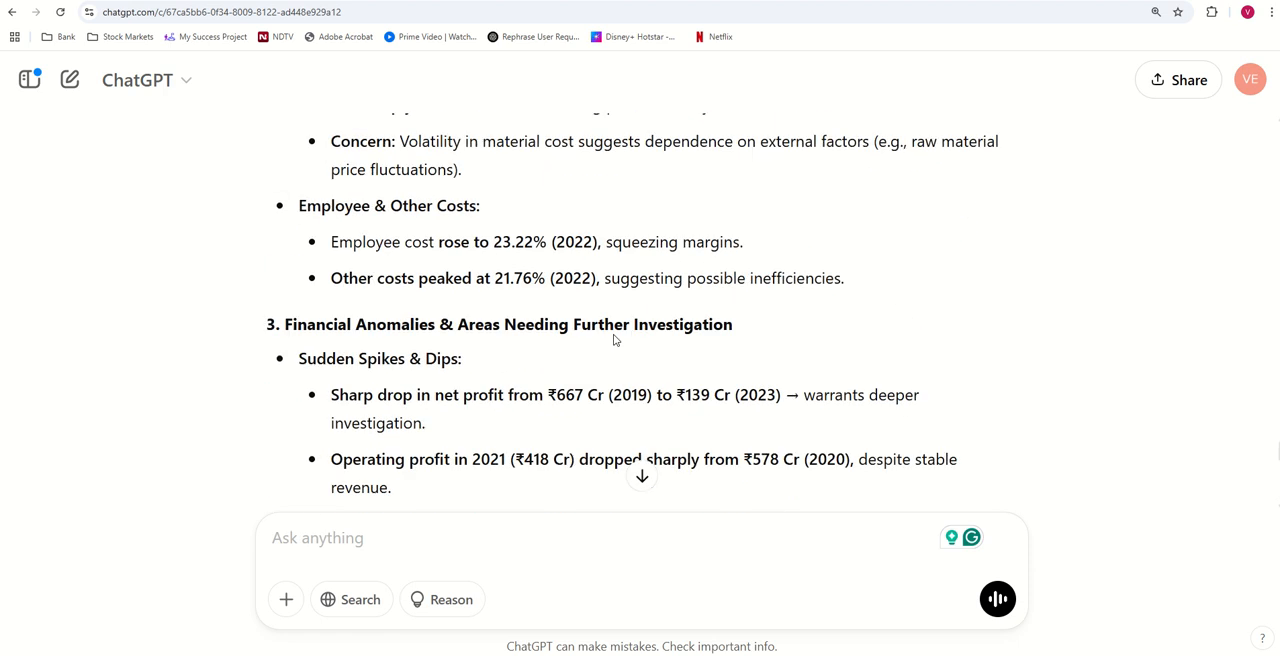
{"action": "scroll", "coordinate": [614, 340], "scroll_direction": "up", "scroll_amount": 20}
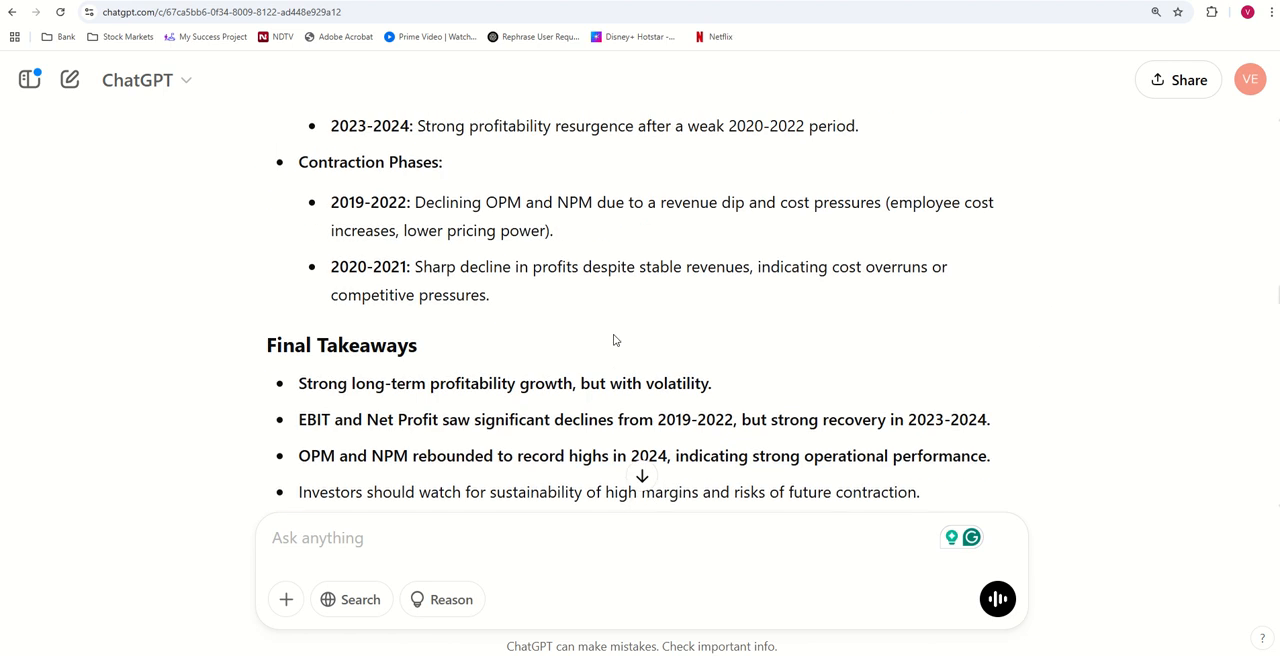
{"action": "scroll", "coordinate": [614, 340], "scroll_direction": "up", "scroll_amount": 20}
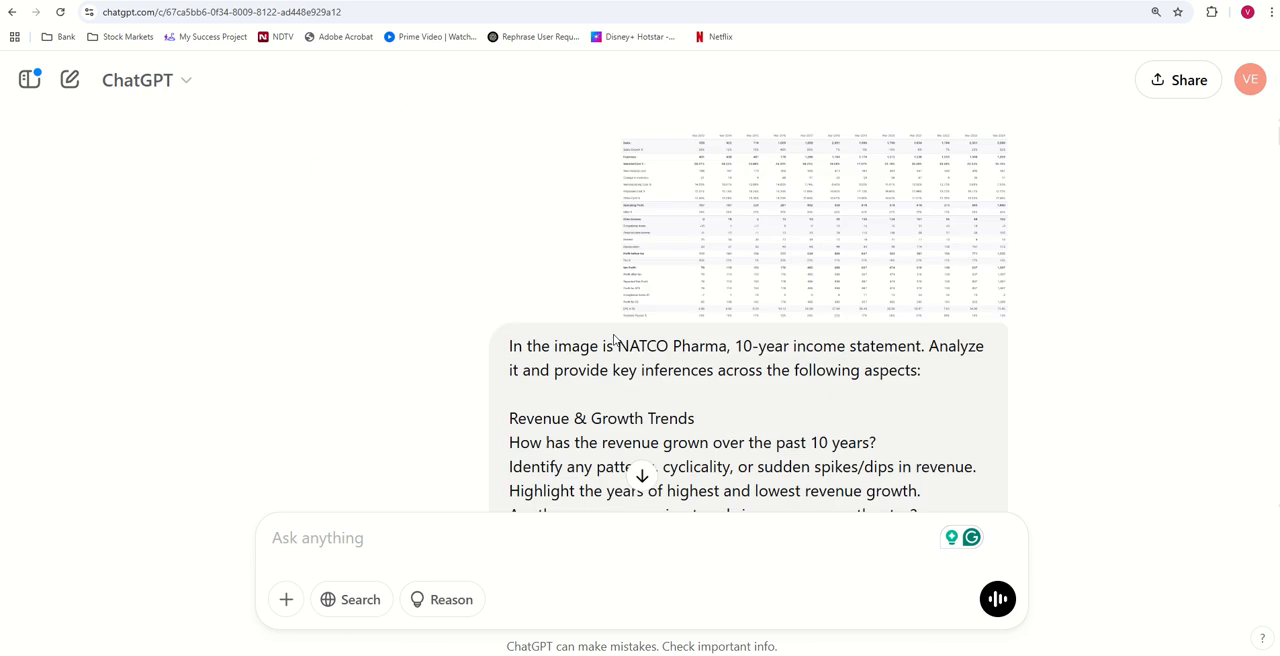
{"action": "scroll", "coordinate": [614, 340], "scroll_direction": "down", "scroll_amount": 3}
{"action": "scroll", "coordinate": [614, 340], "scroll_direction": "up", "scroll_amount": 2}
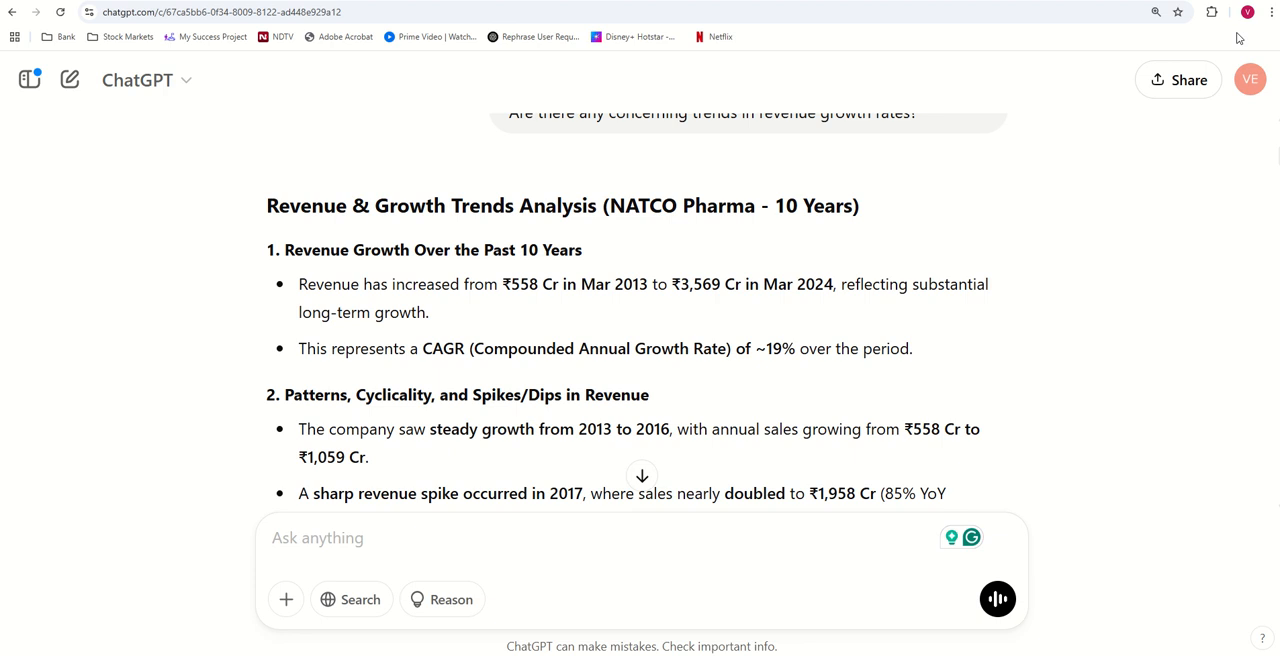
- Reduce the browser's page zoom to below 100% so more of the ChatGPT analysis fits on screen
{"action": "left_click", "coordinate": [1272, 12]}
{"action": "left_click", "coordinate": [1183, 317]}
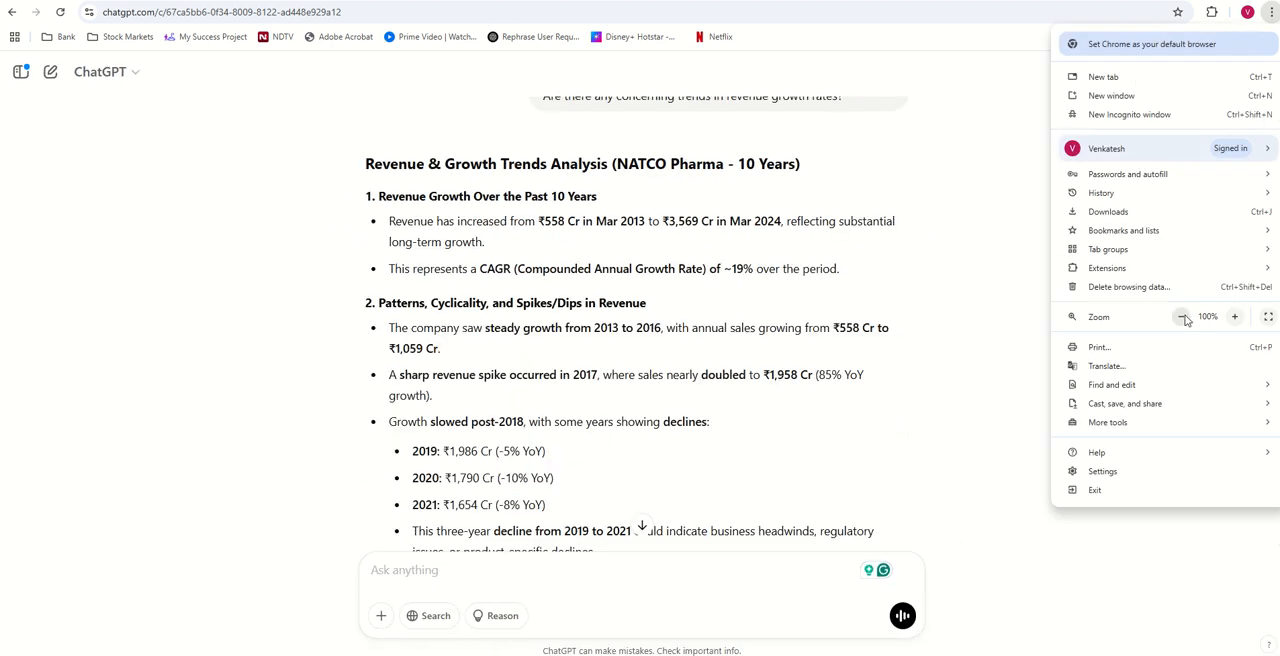
{"action": "left_click", "coordinate": [1184, 318]}
{"action": "left_click", "coordinate": [1185, 318]}
- Switch to the blank Word document Document1 and arrange it side by side with the ChatGPT window
{"action": "left_click", "coordinate": [836, 655]}
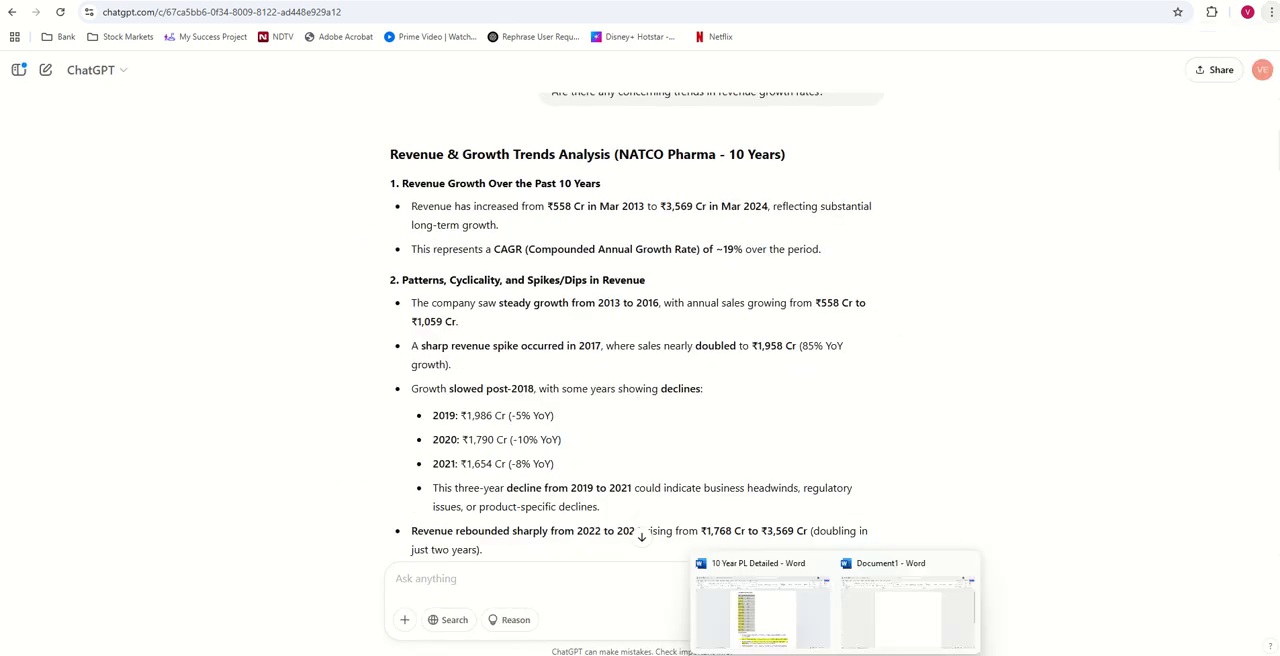
{"action": "left_click", "coordinate": [890, 622]}
{"action": "left_click", "coordinate": [1227, 1]}
{"action": "left_click_drag", "start_coordinate": [655, 1], "coordinate": [1277, 400]}
{"action": "left_click", "coordinate": [163, 154]}
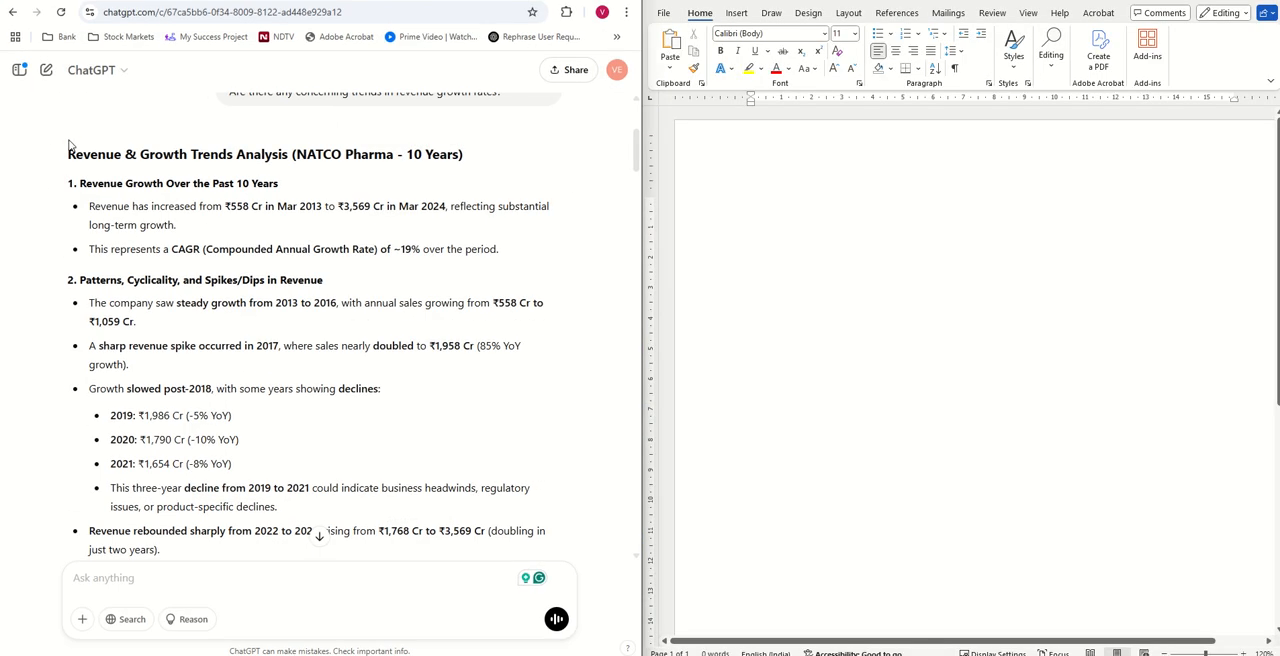
- Copy ChatGPT's Revenue & Growth Trends Analysis, from its heading through the Final Takeaway, into the blank Word document
{"action": "left_click_drag", "start_coordinate": [67, 161], "coordinate": [398, 262]}
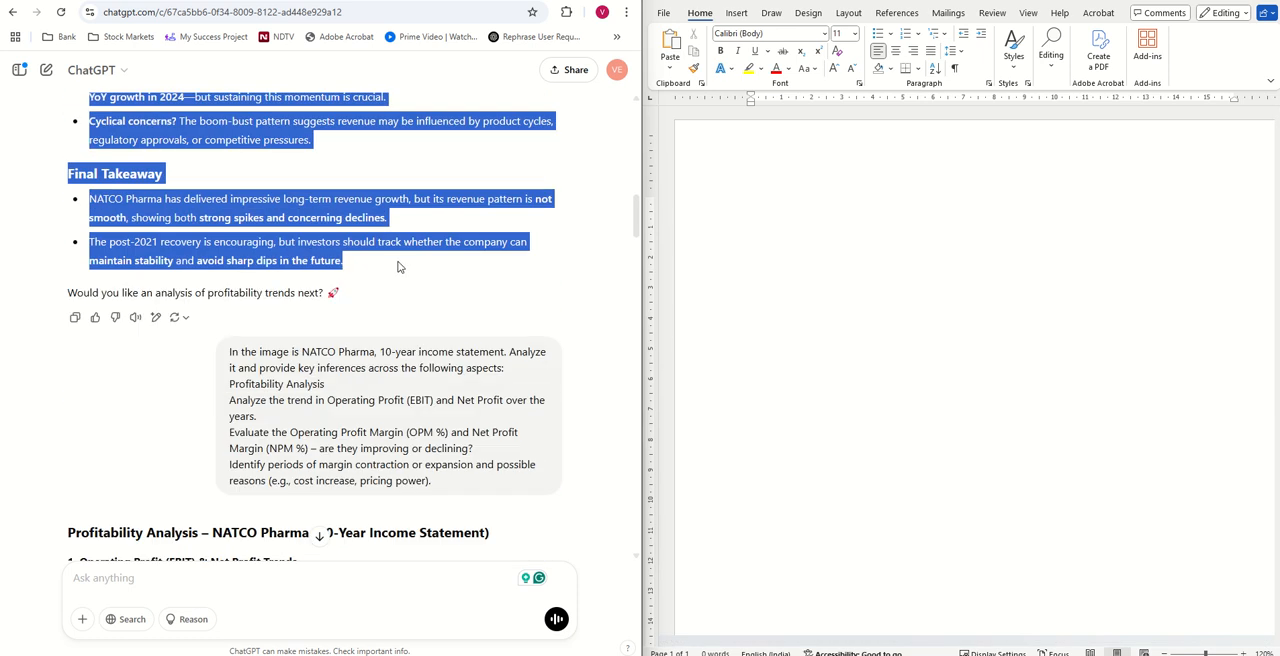
{"action": "right_click", "coordinate": [293, 242]}
{"action": "left_click", "coordinate": [318, 253]}
{"action": "left_click", "coordinate": [858, 265]}
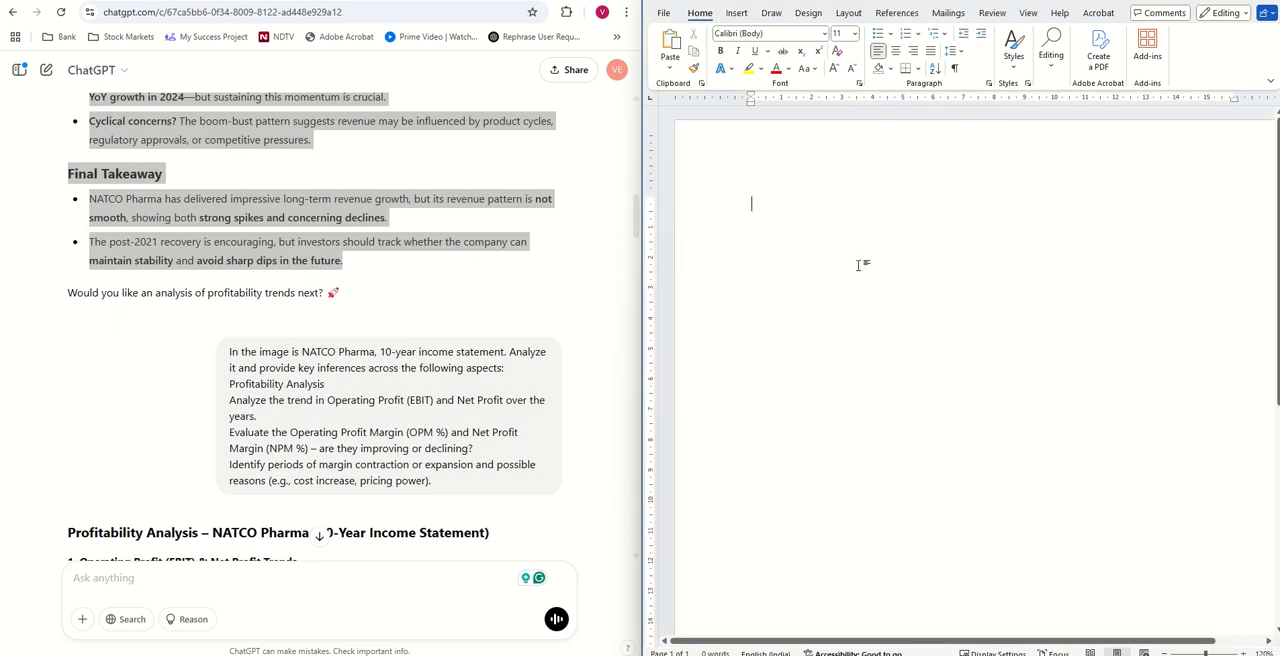
{"action": "key", "text": "ctrl+v"}
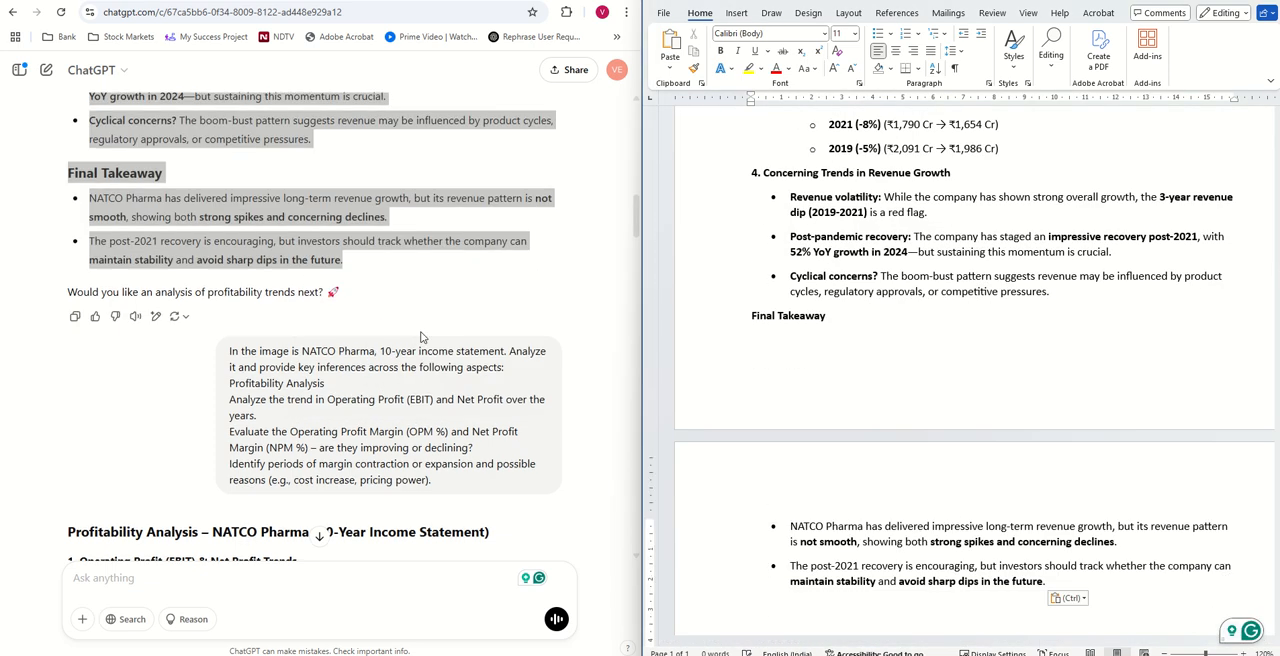
- Copy ChatGPT's Profitability Analysis, from its heading through the Final Takeaways, to the end of the Word document
{"action": "scroll", "coordinate": [421, 332], "scroll_direction": "down", "scroll_amount": 5}
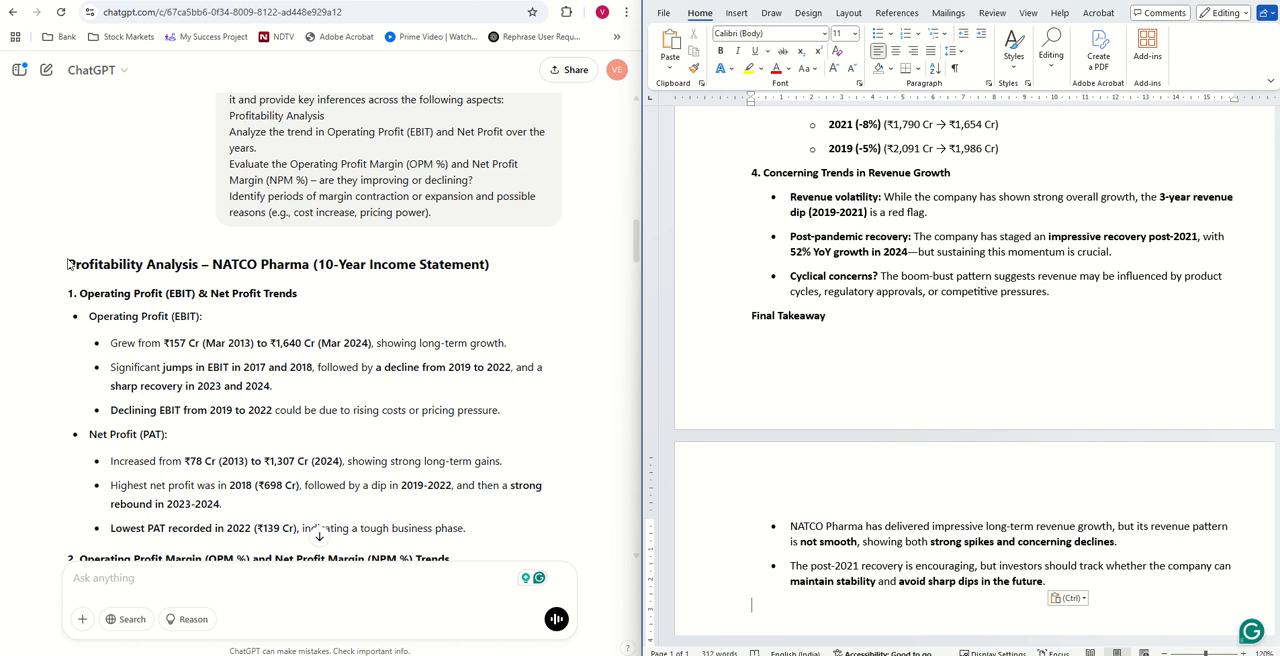
{"action": "left_click_drag", "start_coordinate": [70, 264], "coordinate": [418, 222]}
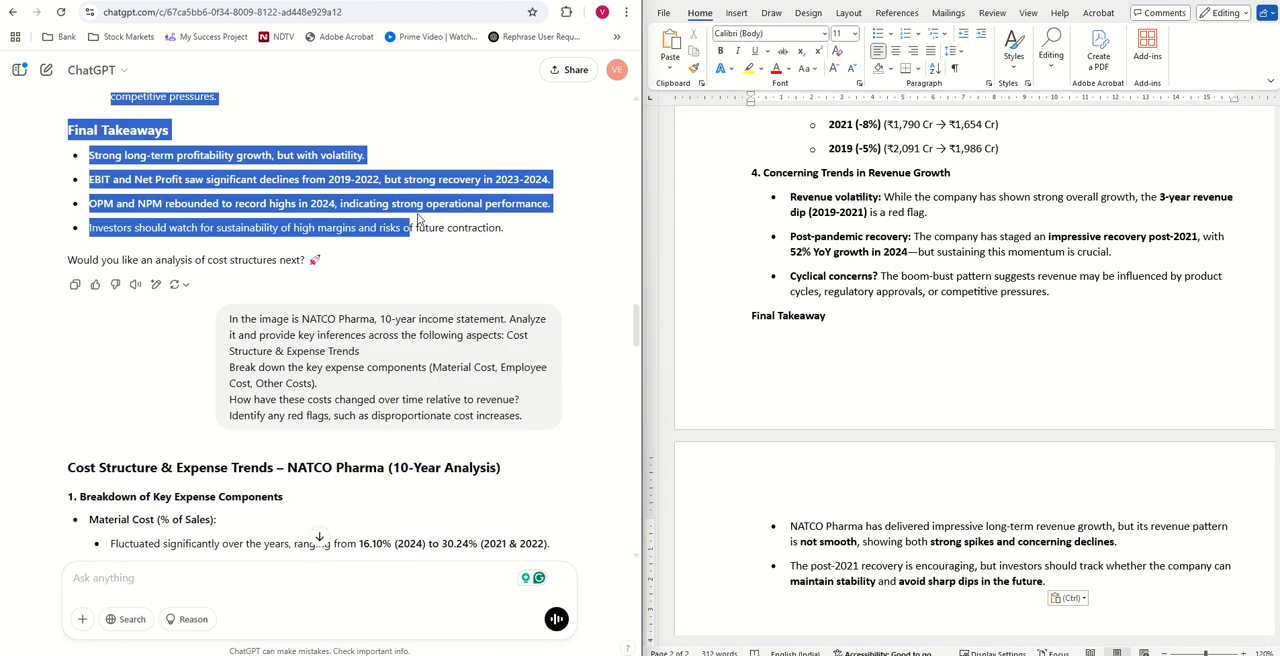
{"action": "right_click", "coordinate": [318, 190]}
{"action": "left_click", "coordinate": [340, 192]}
{"action": "scroll", "coordinate": [929, 320], "scroll_direction": "down", "scroll_amount": 5}
{"action": "left_click", "coordinate": [1107, 434]}
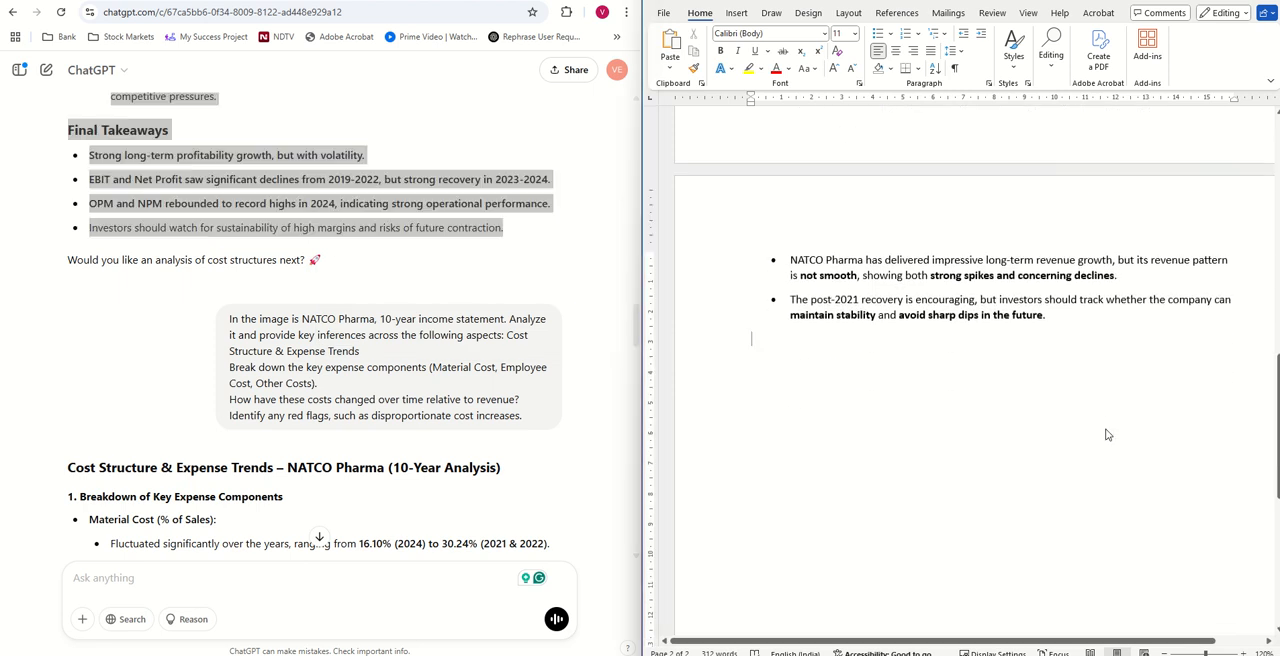
{"action": "key", "text": "ctrl+v"}
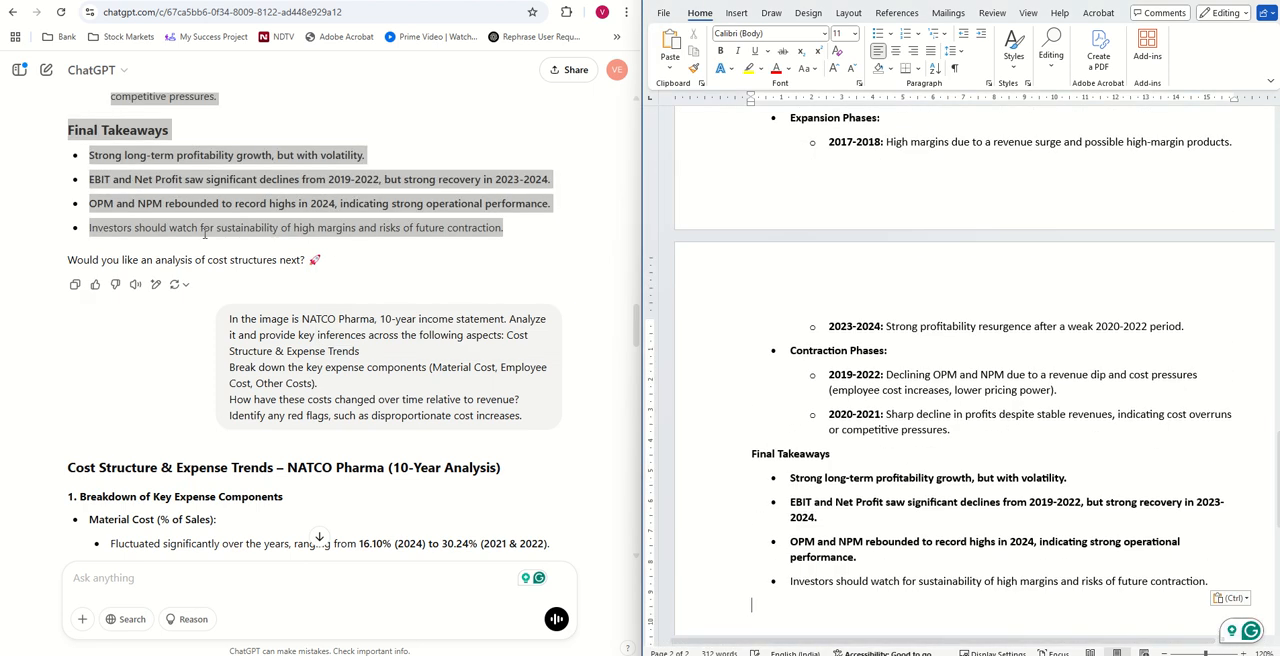
- Copy ChatGPT's Cost Structure & Expense Trends analysis, including its closing question, to the end of the Word document
{"action": "scroll", "coordinate": [204, 233], "scroll_direction": "down", "scroll_amount": 3}
{"action": "left_click_drag", "start_coordinate": [67, 131], "coordinate": [470, 226]}
{"action": "right_click", "coordinate": [336, 148]}
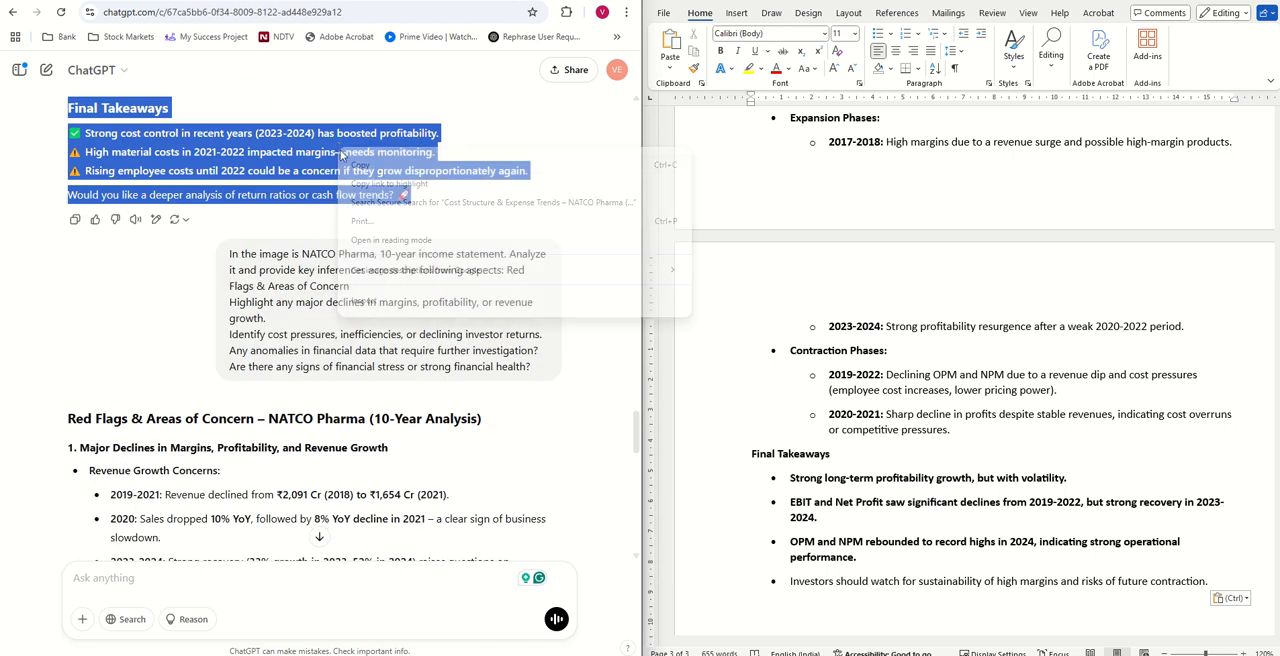
{"action": "left_click", "coordinate": [366, 171]}
{"action": "scroll", "coordinate": [1230, 380], "scroll_direction": "down", "scroll_amount": 4}
{"action": "left_click", "coordinate": [1256, 359]}
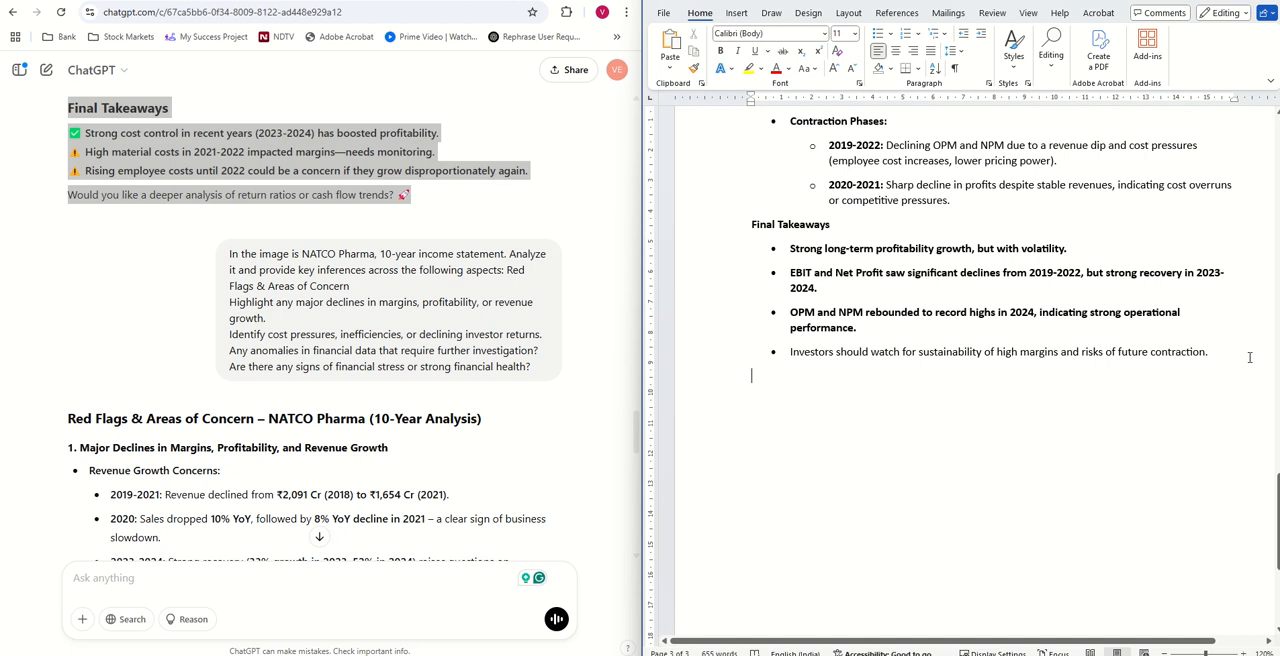
{"action": "key", "text": "ctrl+v"}
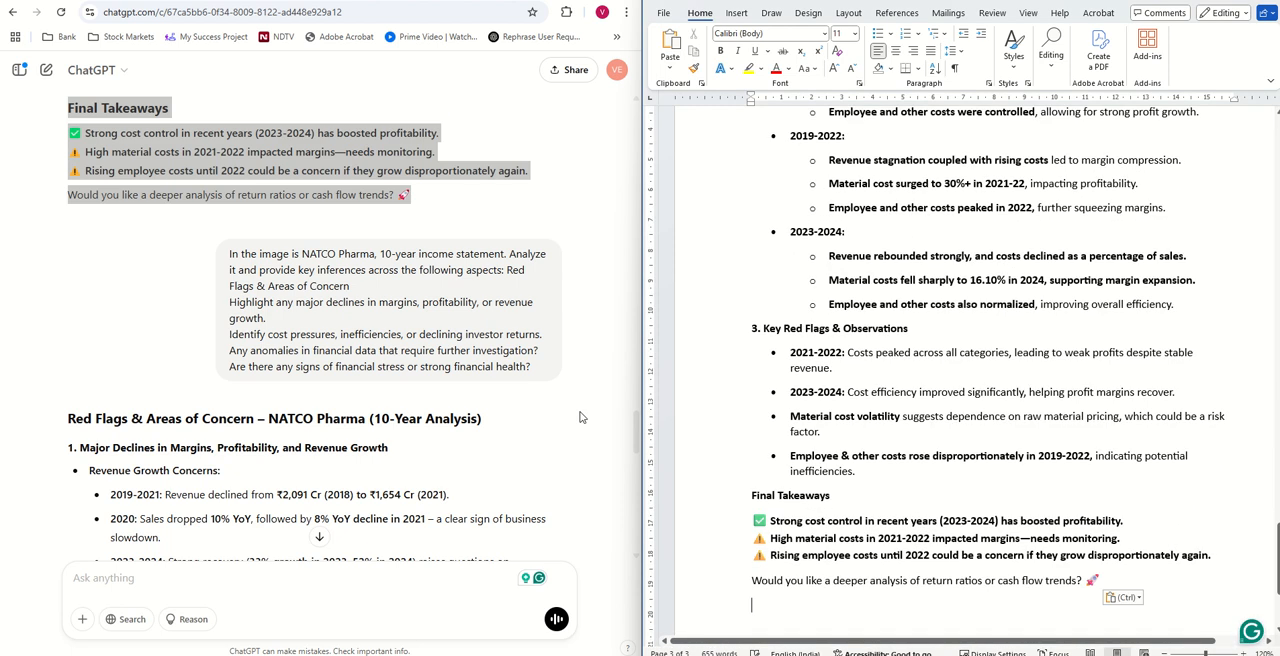
- Copy ChatGPT's Red Flags & Areas of Concern analysis, from its heading through the Final Verdict, to the end of the Word document
{"action": "scroll", "coordinate": [52, 278], "scroll_direction": "down", "scroll_amount": 2}
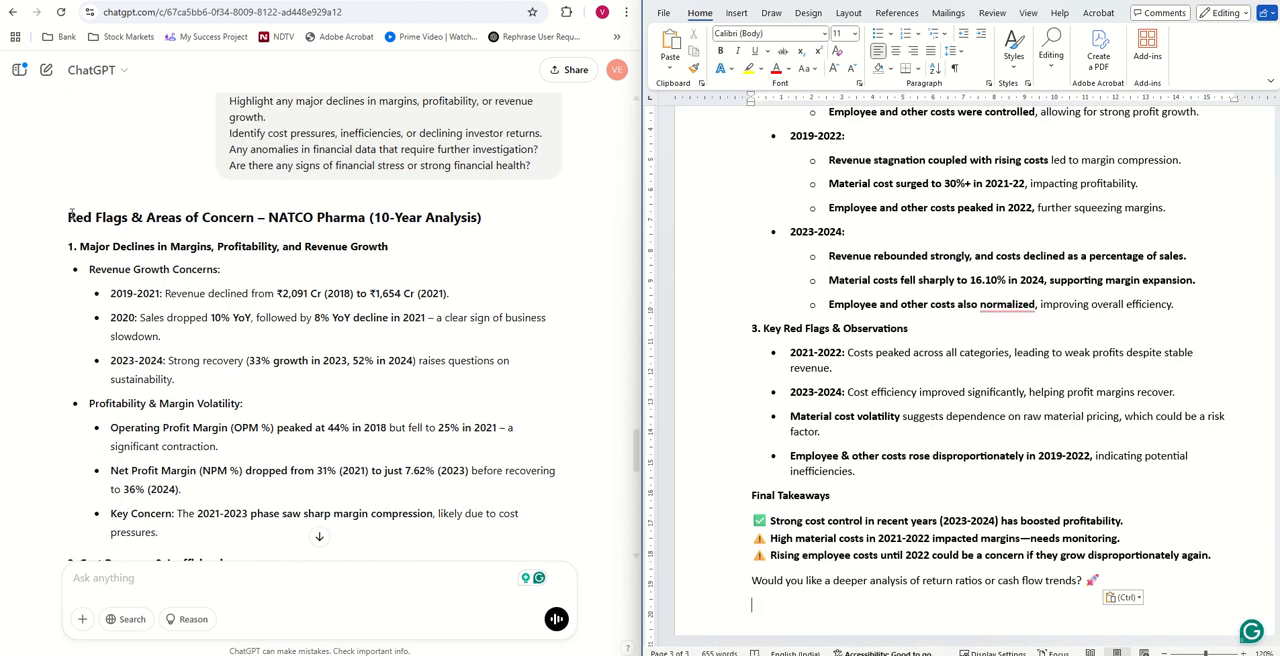
{"action": "left_click_drag", "start_coordinate": [70, 212], "coordinate": [432, 452]}
{"action": "scroll", "coordinate": [988, 392], "scroll_direction": "down", "scroll_amount": 4}
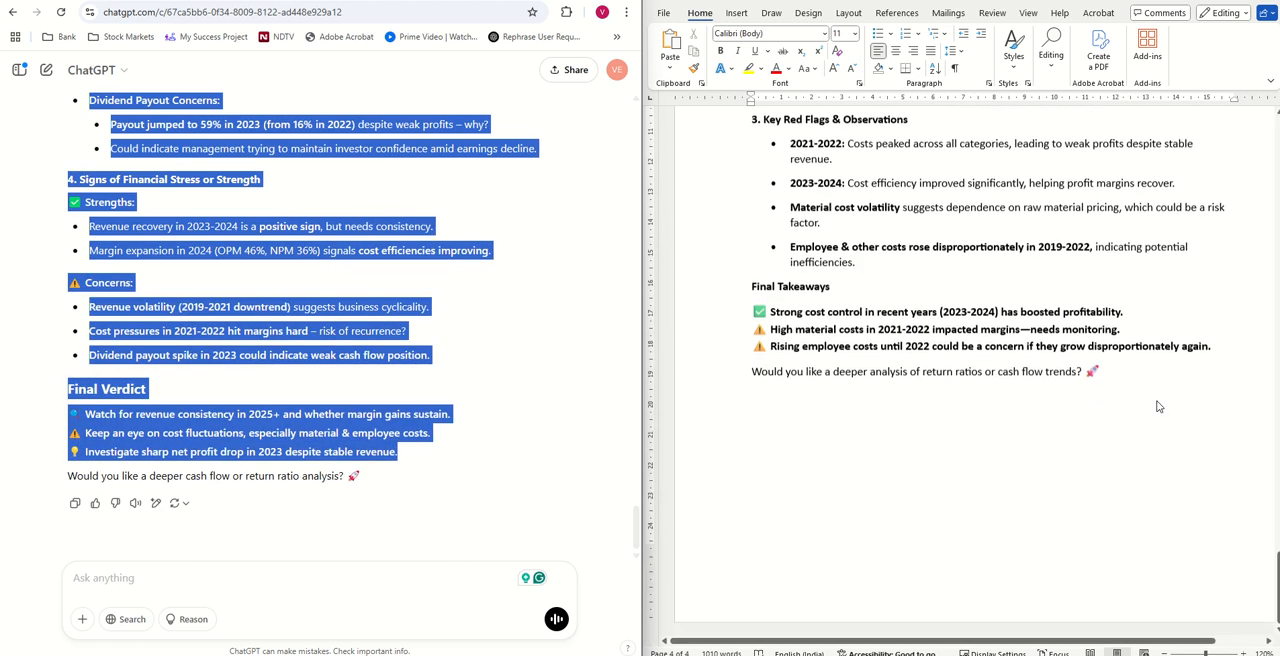
{"action": "left_click", "coordinate": [1164, 376]}
{"action": "key", "text": "ctrl+v"}
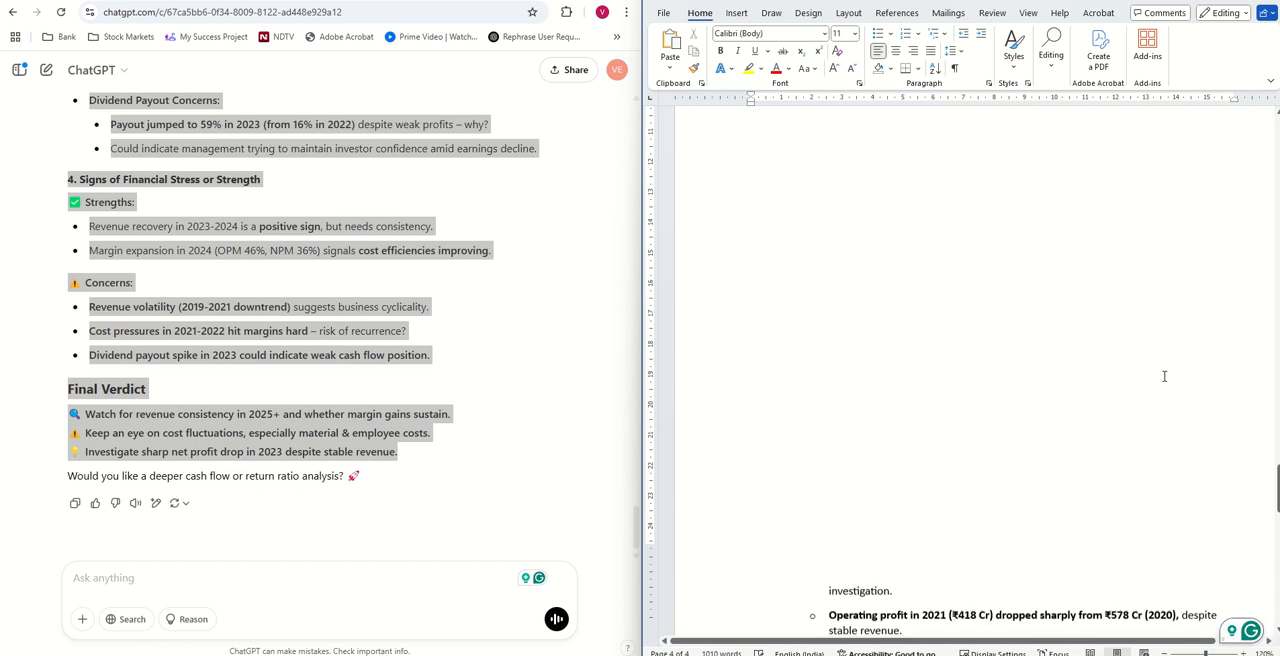
{"action": "scroll", "coordinate": [1080, 378], "scroll_direction": "down", "scroll_amount": 2}
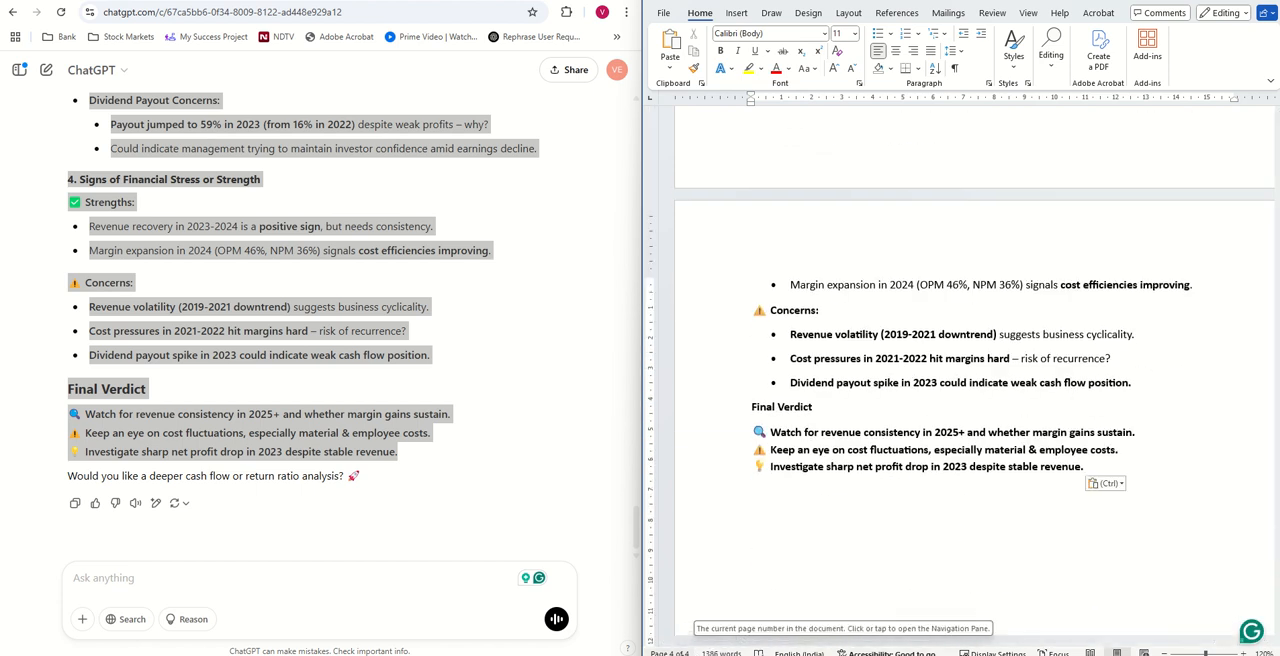
- Review the compiled Word document back to its beginning, and examine the numbered section prompts in the Notepad file, particularly Revenue & Growth Trends
{"action": "scroll", "coordinate": [910, 428], "scroll_direction": "up", "scroll_amount": 10}
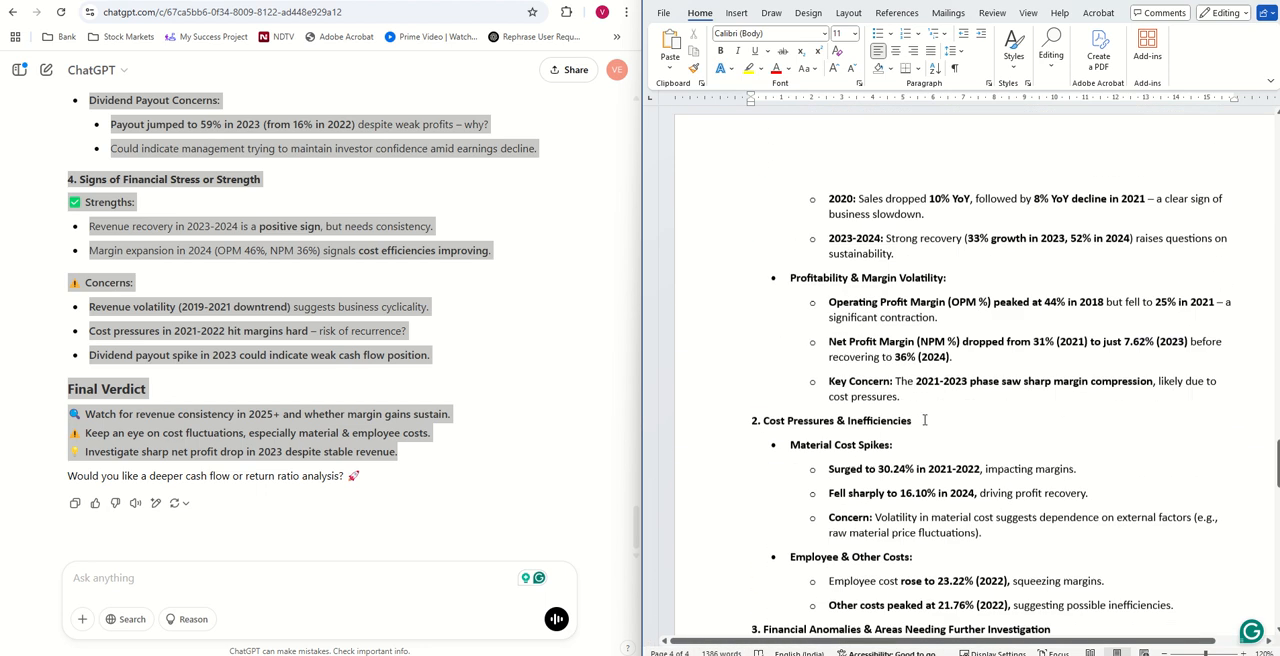
{"action": "scroll", "coordinate": [910, 428], "scroll_direction": "up", "scroll_amount": 20}
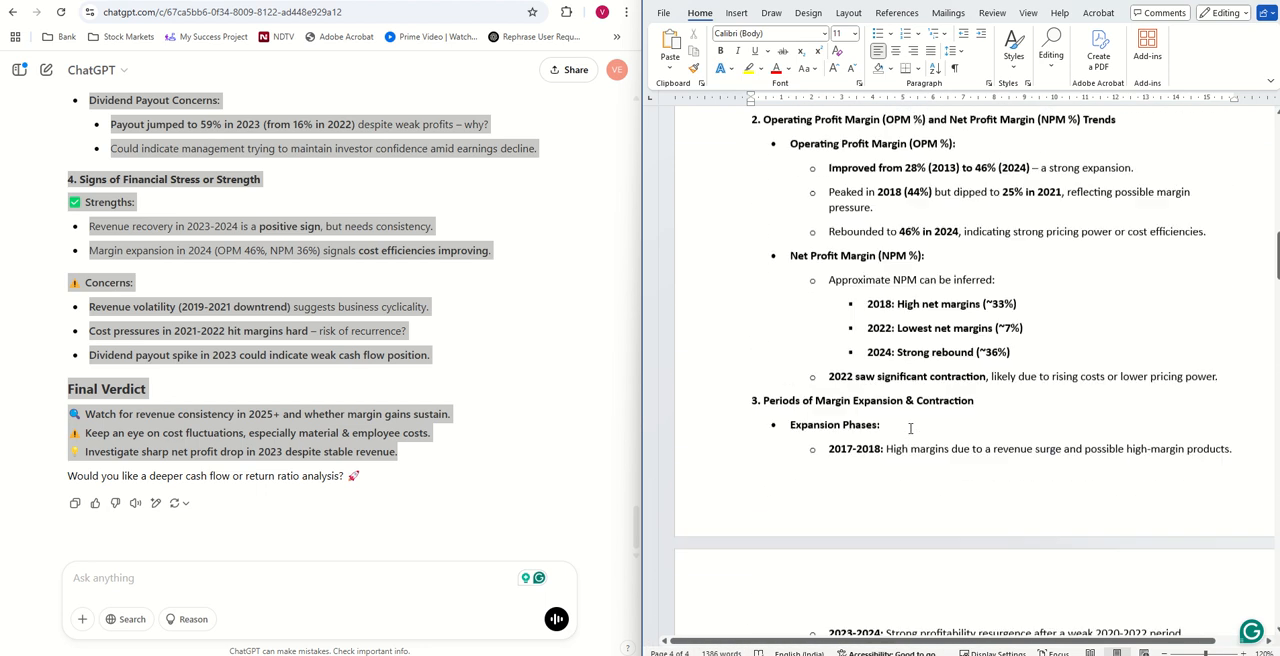
{"action": "scroll", "coordinate": [910, 428], "scroll_direction": "up", "scroll_amount": 10}
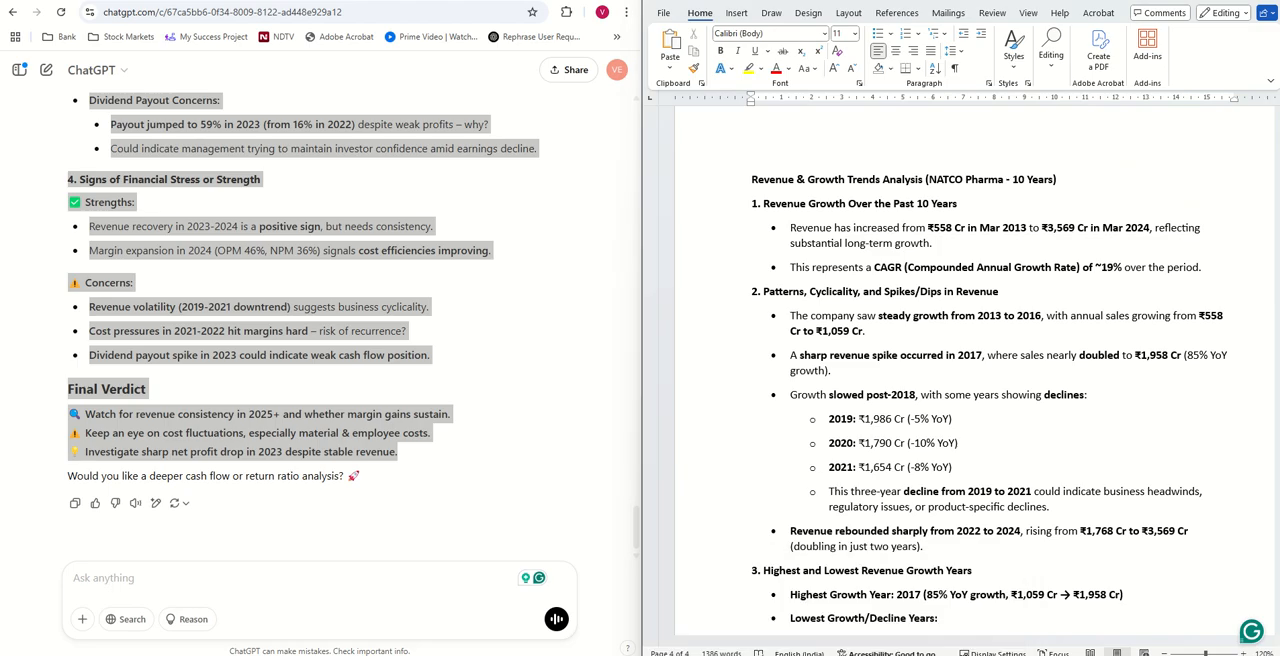
{"action": "left_click", "coordinate": [855, 630]}
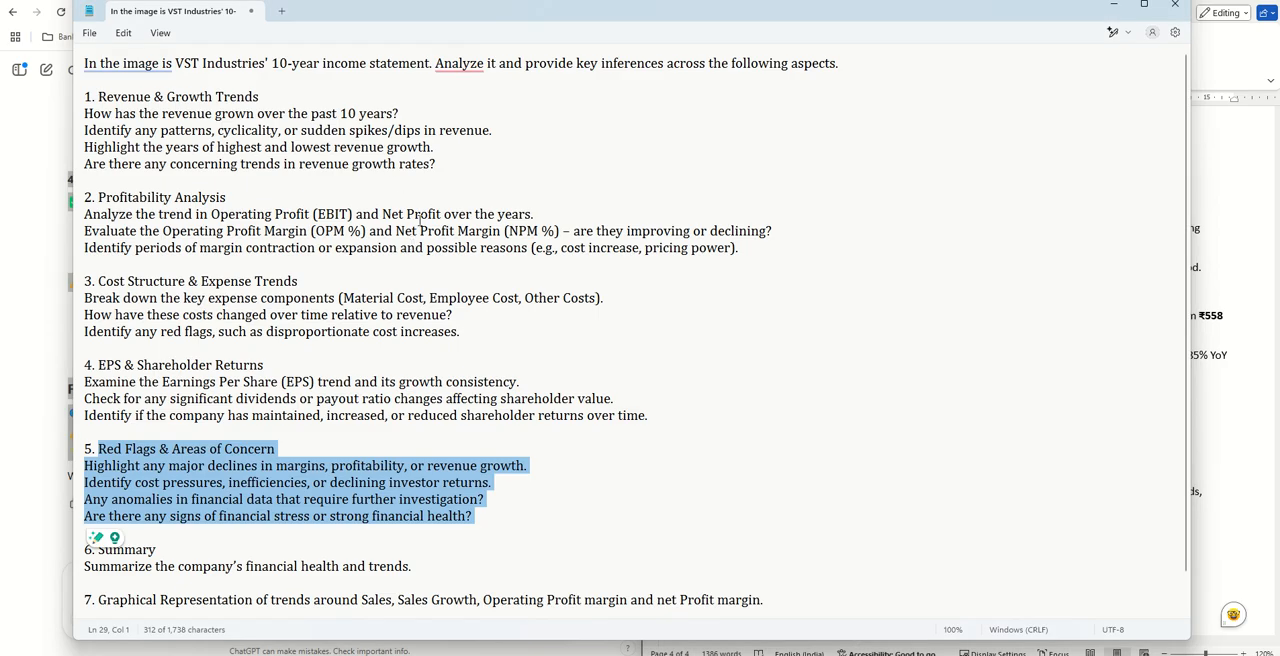
{"action": "left_click_drag", "start_coordinate": [90, 68], "coordinate": [557, 528]}
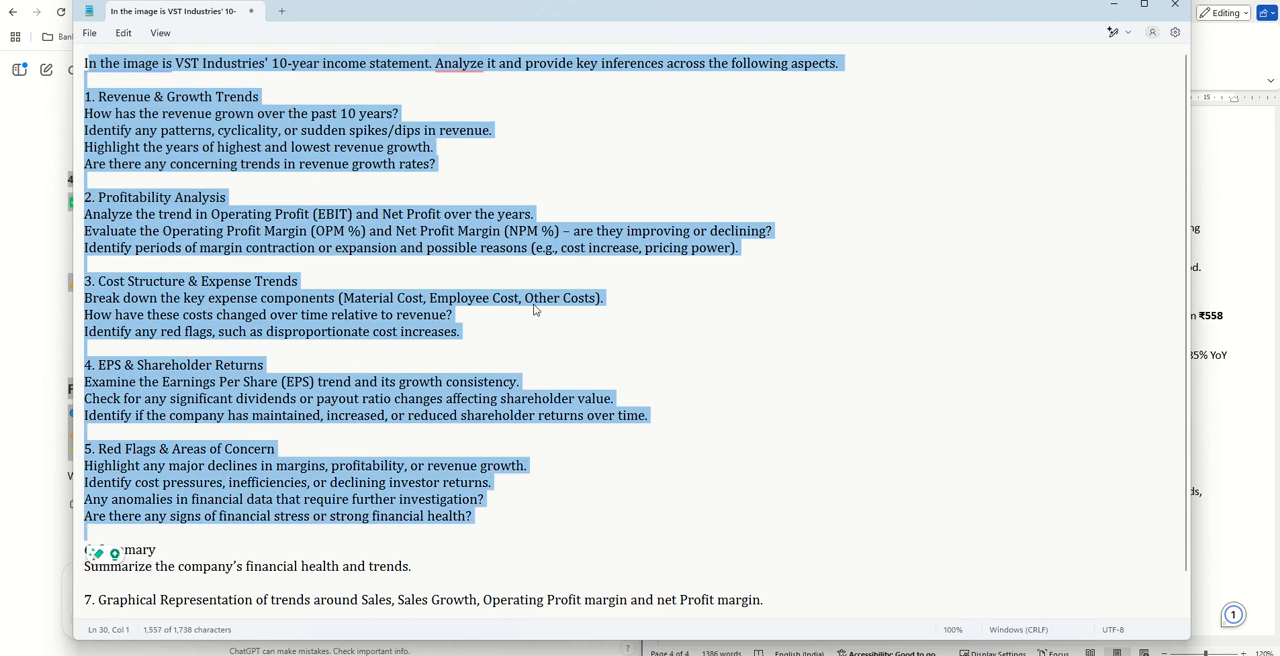
{"action": "left_click", "coordinate": [600, 301]}
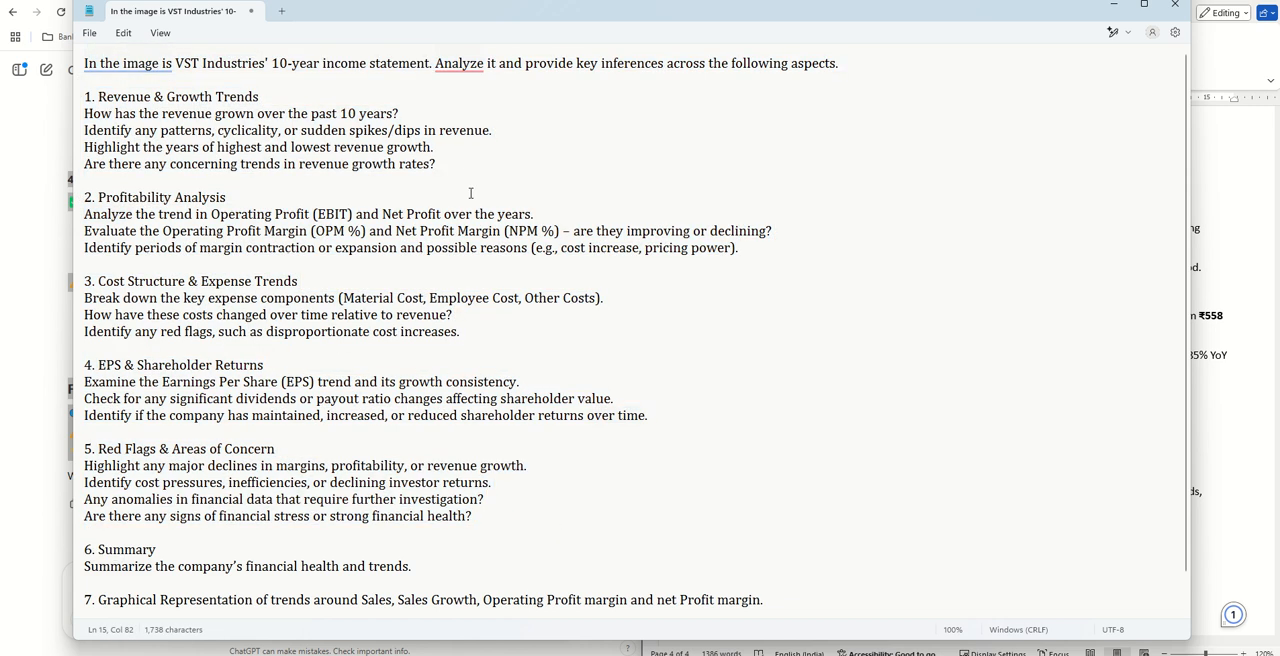
{"action": "left_click_drag", "start_coordinate": [470, 193], "coordinate": [69, 104]}
{"action": "left_click_drag", "start_coordinate": [434, 170], "coordinate": [69, 97]}
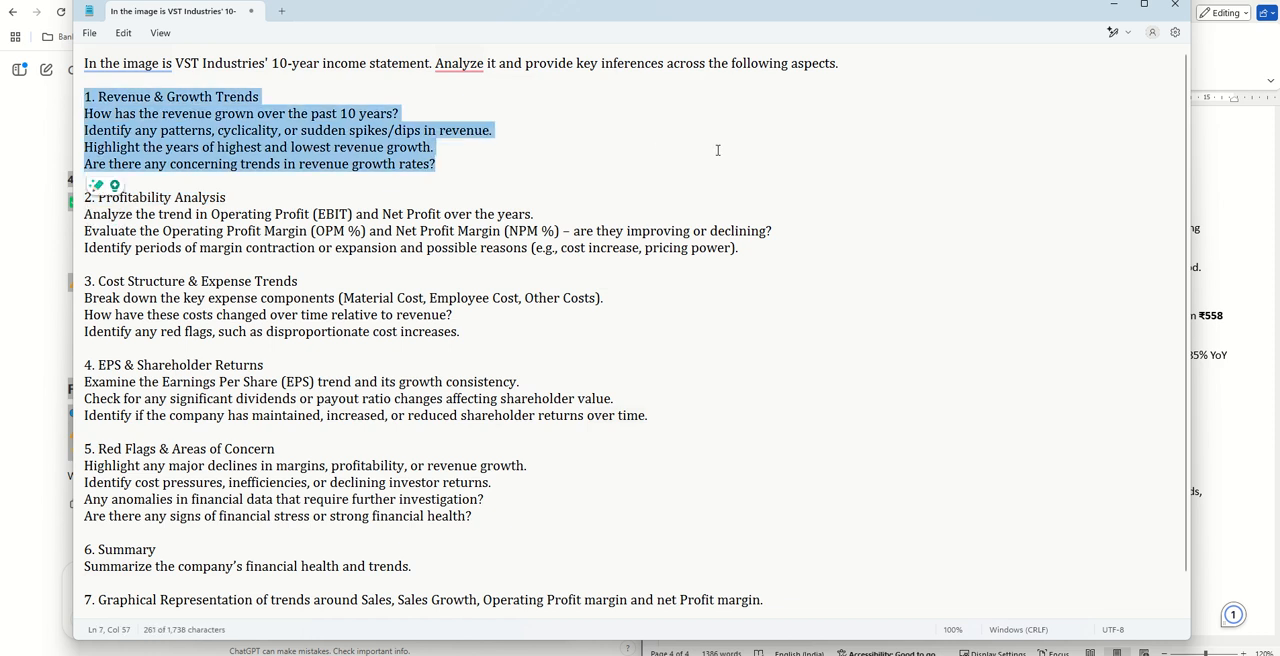
- Switch to the Word document 10 Year PL Detailed and arrange it side by side with Document1
{"action": "left_click", "coordinate": [835, 655]}
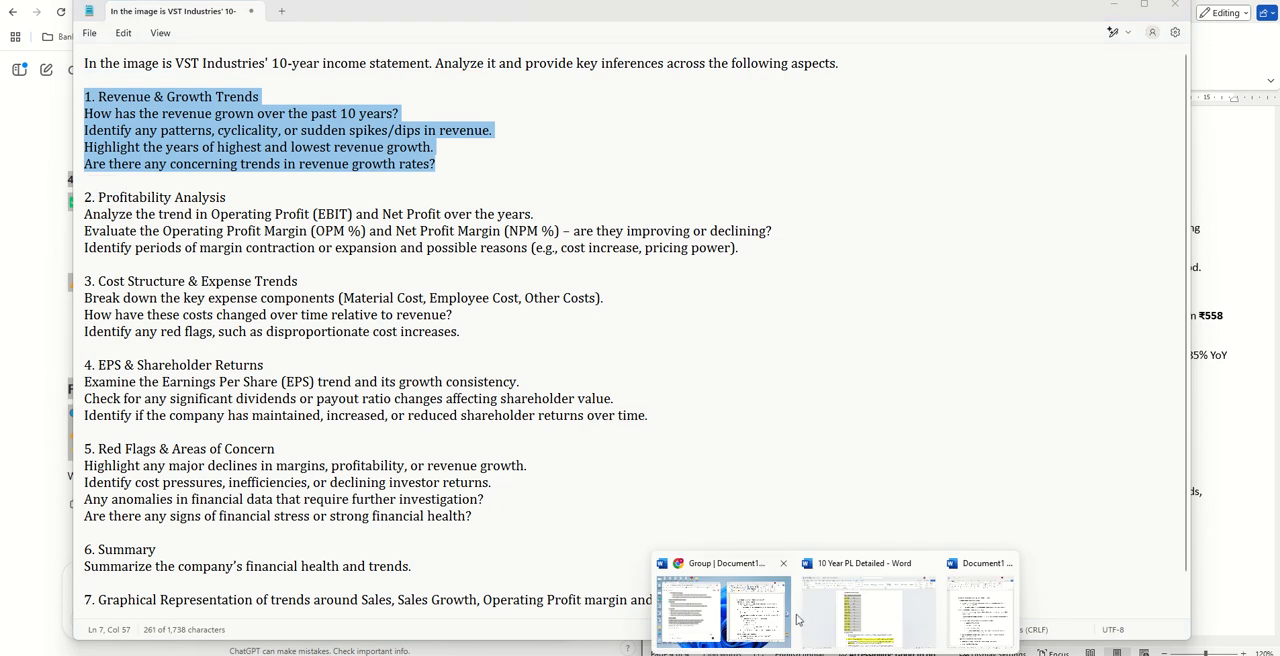
{"action": "left_click", "coordinate": [845, 621]}
{"action": "key", "text": "super+Left"}
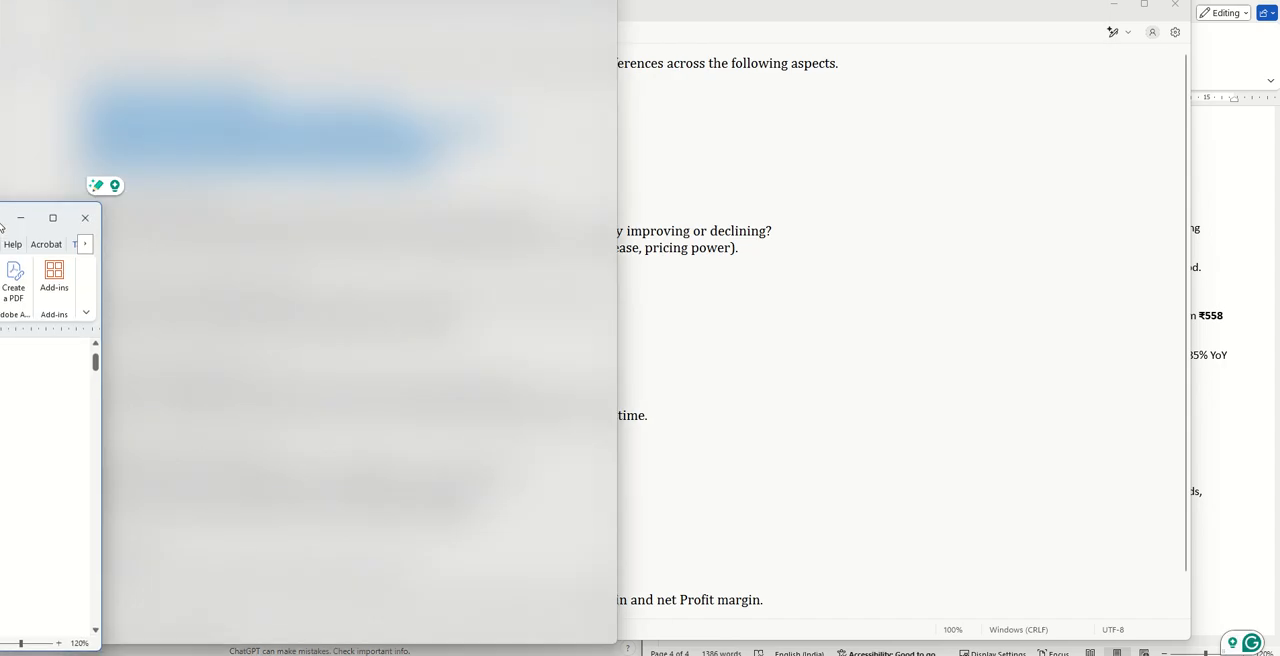
{"action": "left_click", "coordinate": [1000, 120]}
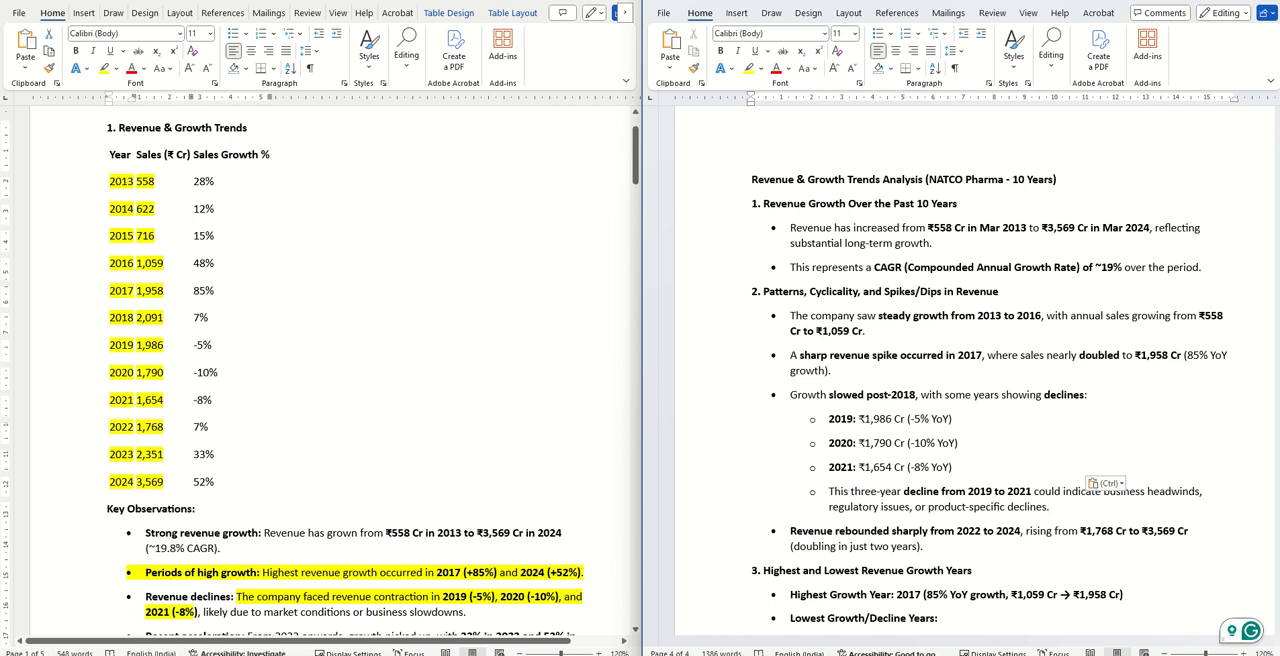
- Examine the yearly sales and sales growth table under Revenue & Growth Trends in the 10 Year PL Detailed document
{"action": "double_click", "coordinate": [283, 283]}
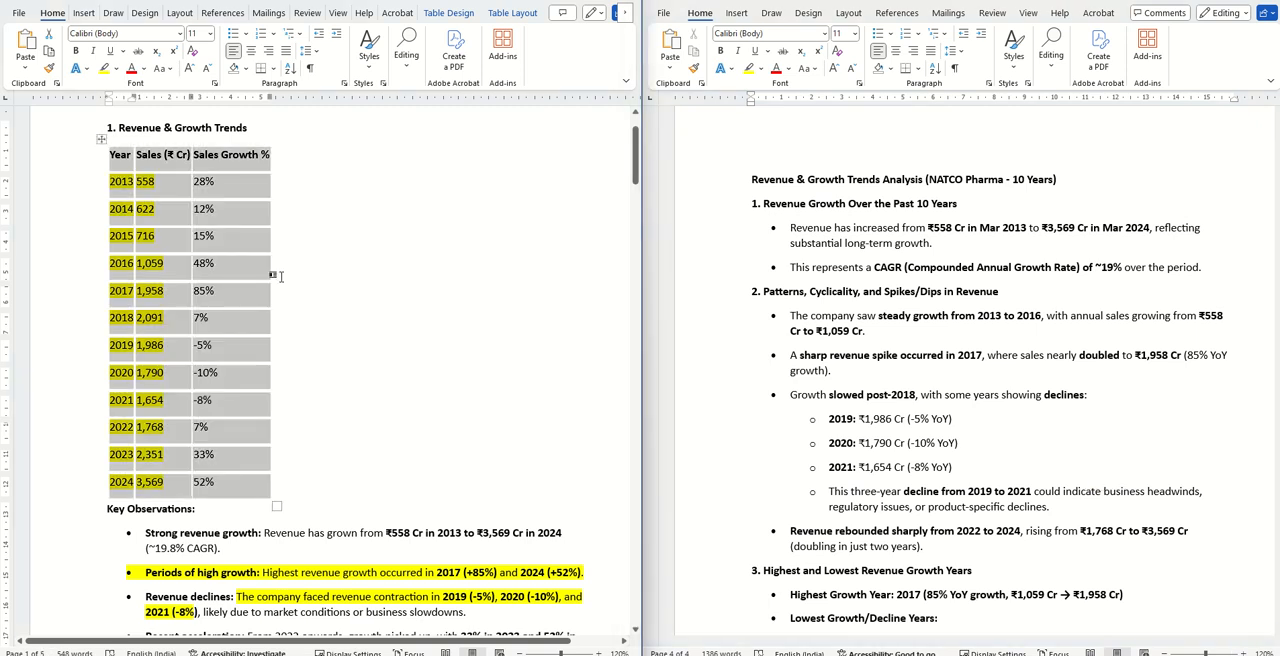
{"action": "left_click", "coordinate": [199, 156]}
{"action": "left_click_drag", "start_coordinate": [119, 153], "coordinate": [260, 479]}
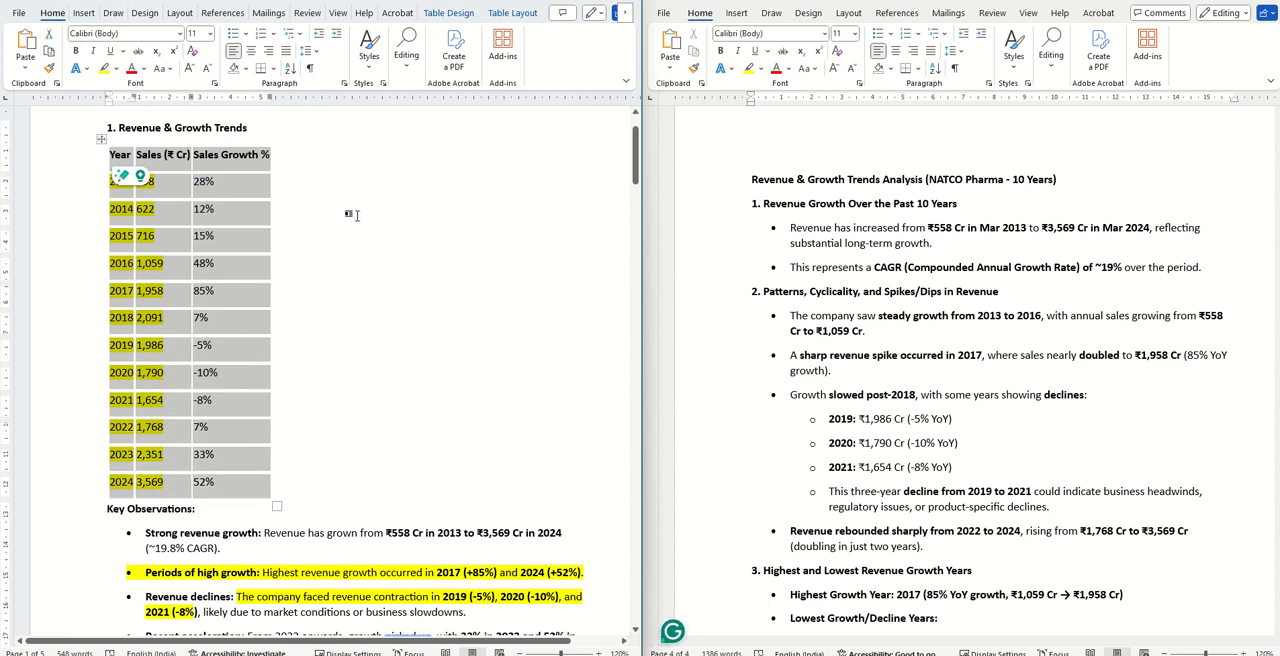
{"action": "scroll", "coordinate": [350, 214], "scroll_direction": "down", "scroll_amount": 3}
{"action": "scroll", "coordinate": [349, 209], "scroll_direction": "up", "scroll_amount": 4}
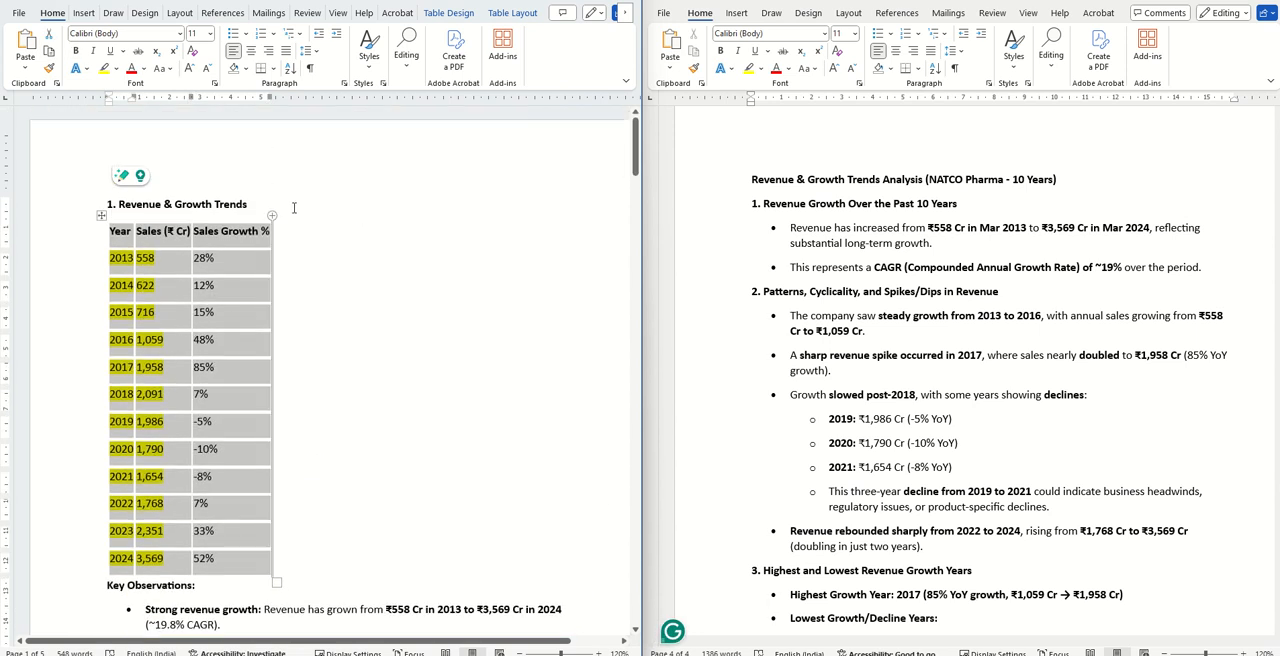
{"action": "left_click_drag", "start_coordinate": [289, 207], "coordinate": [243, 560]}
{"action": "left_click", "coordinate": [160, 203]}
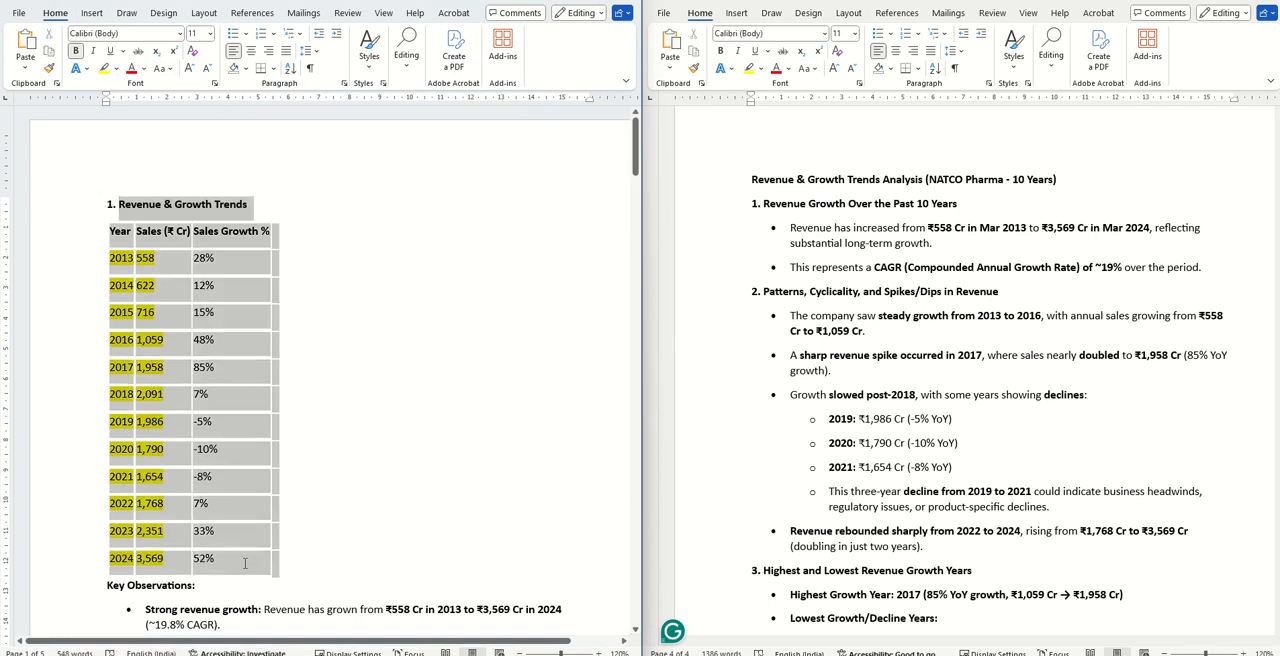
{"action": "left_click", "coordinate": [238, 189]}
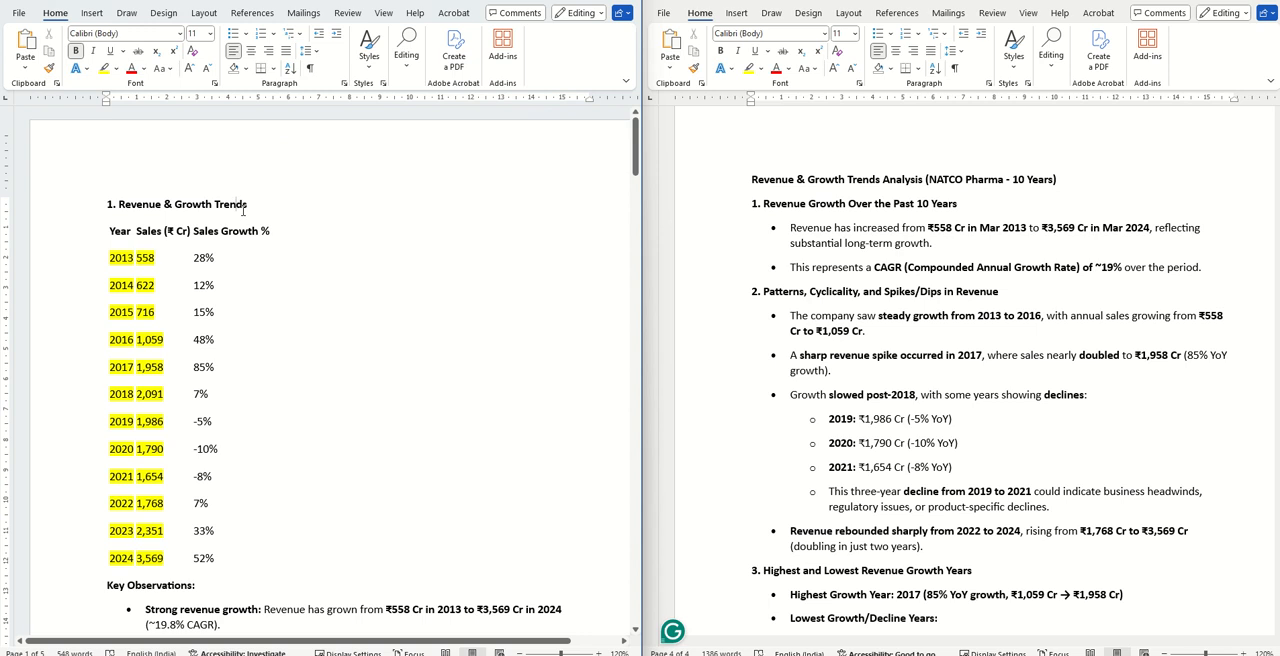
- Remove the yellow highlighting from the Revenue & Growth Trends table in the 10 Year PL Detailed document
{"action": "left_click_drag", "start_coordinate": [127, 204], "coordinate": [195, 588]}
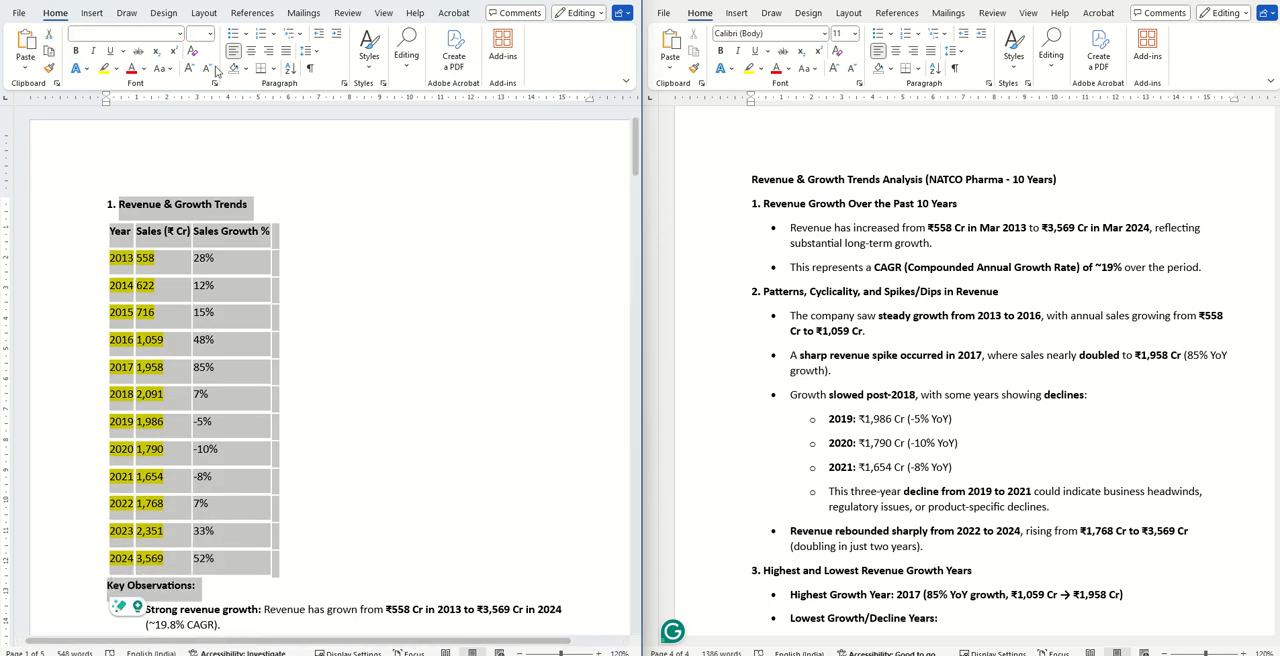
{"action": "left_click", "coordinate": [246, 69]}
{"action": "left_click", "coordinate": [115, 69]}
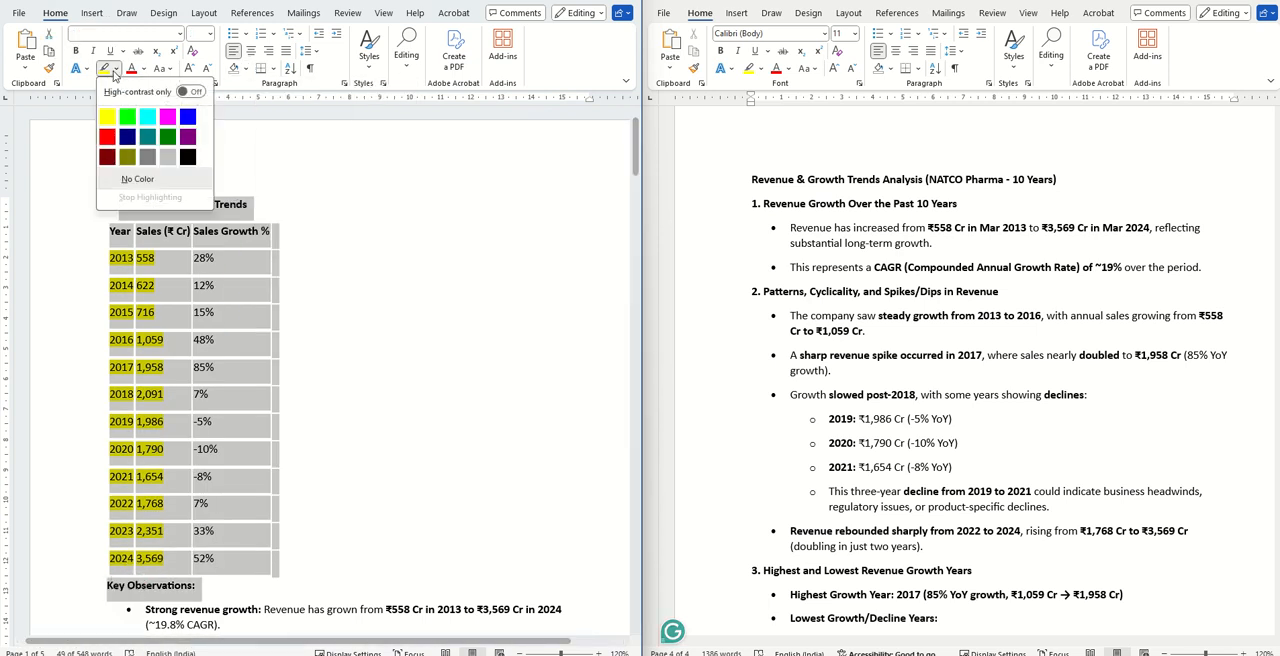
{"action": "left_click", "coordinate": [140, 182]}
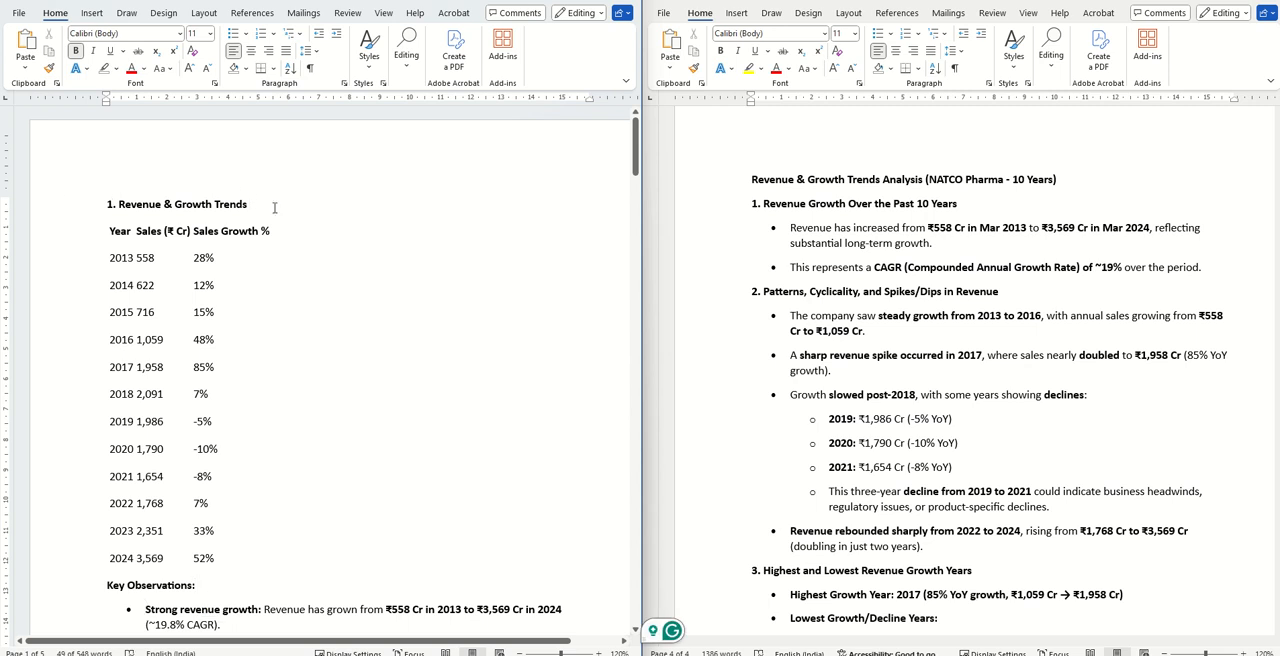
- Highlight the Revenue & Growth Trends heading in 10 Year PL Detailed and the matching analysis heading in Document1 in bright green
{"action": "left_click_drag", "start_coordinate": [274, 207], "coordinate": [107, 204]}
{"action": "left_click", "coordinate": [115, 68]}
{"action": "left_click", "coordinate": [130, 106]}
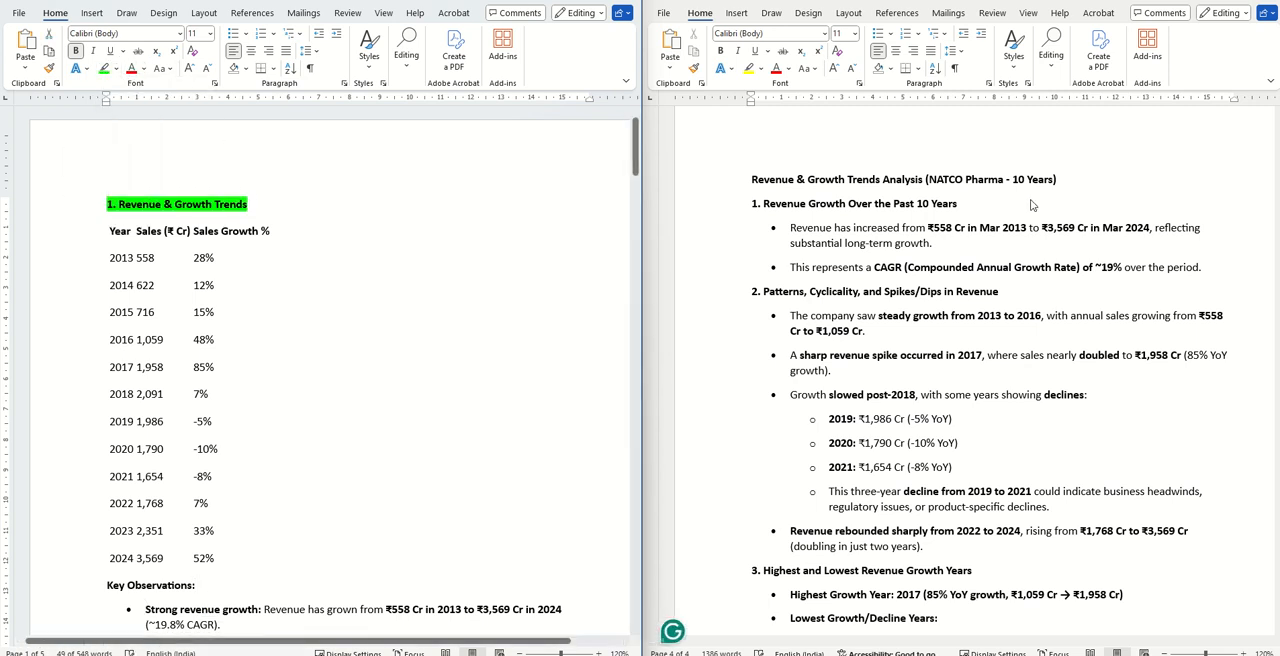
{"action": "left_click_drag", "start_coordinate": [1058, 180], "coordinate": [751, 180]}
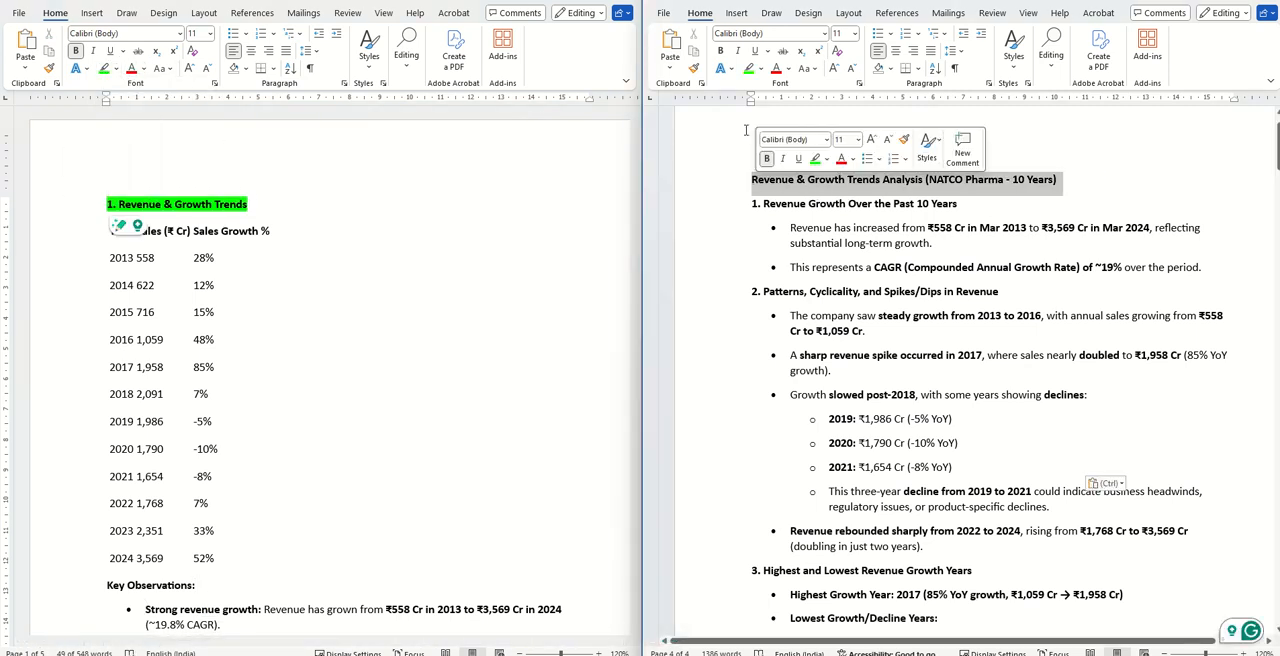
{"action": "left_click", "coordinate": [747, 68]}
- Compare the revenue Key Observations in 10 Year PL Detailed with the Revenue & Growth Trends Analysis in Document1, through its Final Takeaway
{"action": "scroll", "coordinate": [1164, 246], "scroll_direction": "down", "scroll_amount": 1}
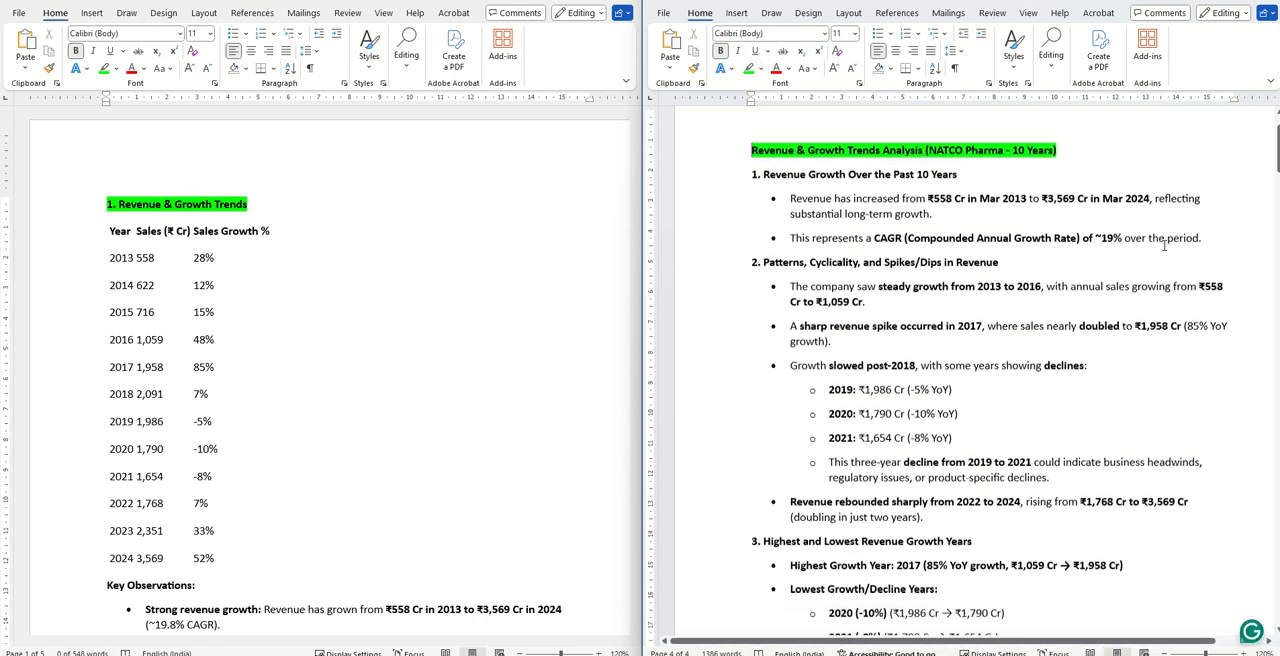
{"action": "scroll", "coordinate": [1164, 246], "scroll_direction": "up", "scroll_amount": 1}
{"action": "scroll", "coordinate": [322, 311], "scroll_direction": "down", "scroll_amount": 6}
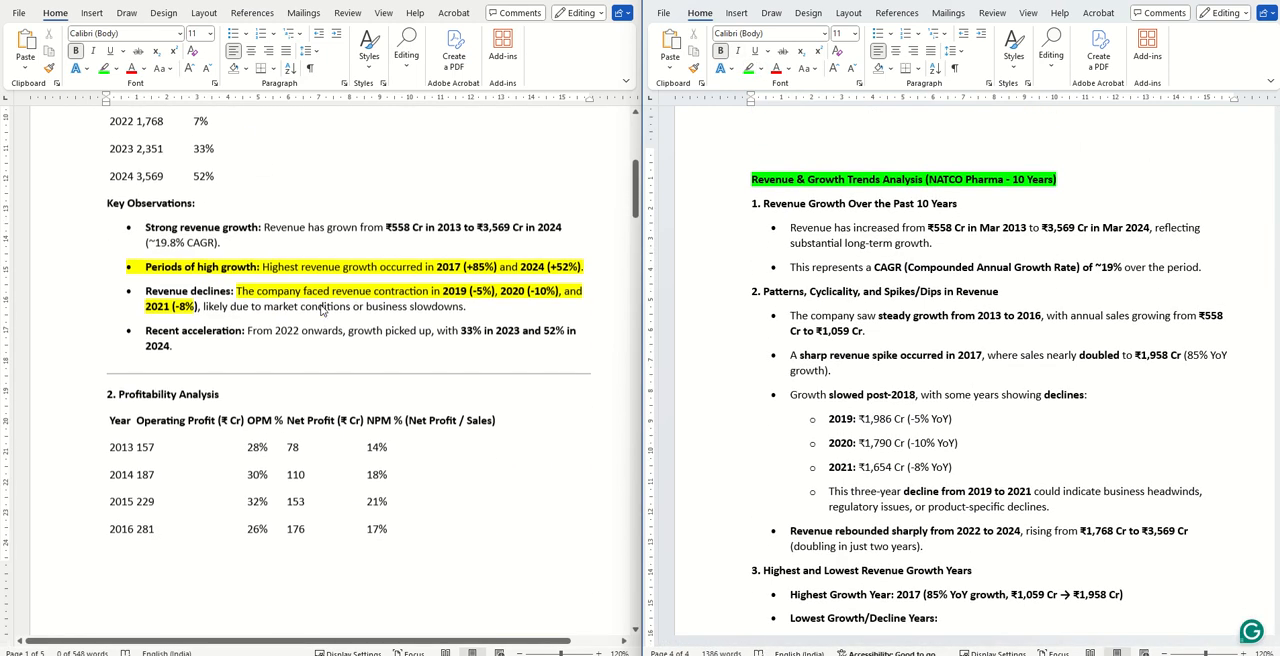
{"action": "left_click_drag", "start_coordinate": [218, 346], "coordinate": [108, 203]}
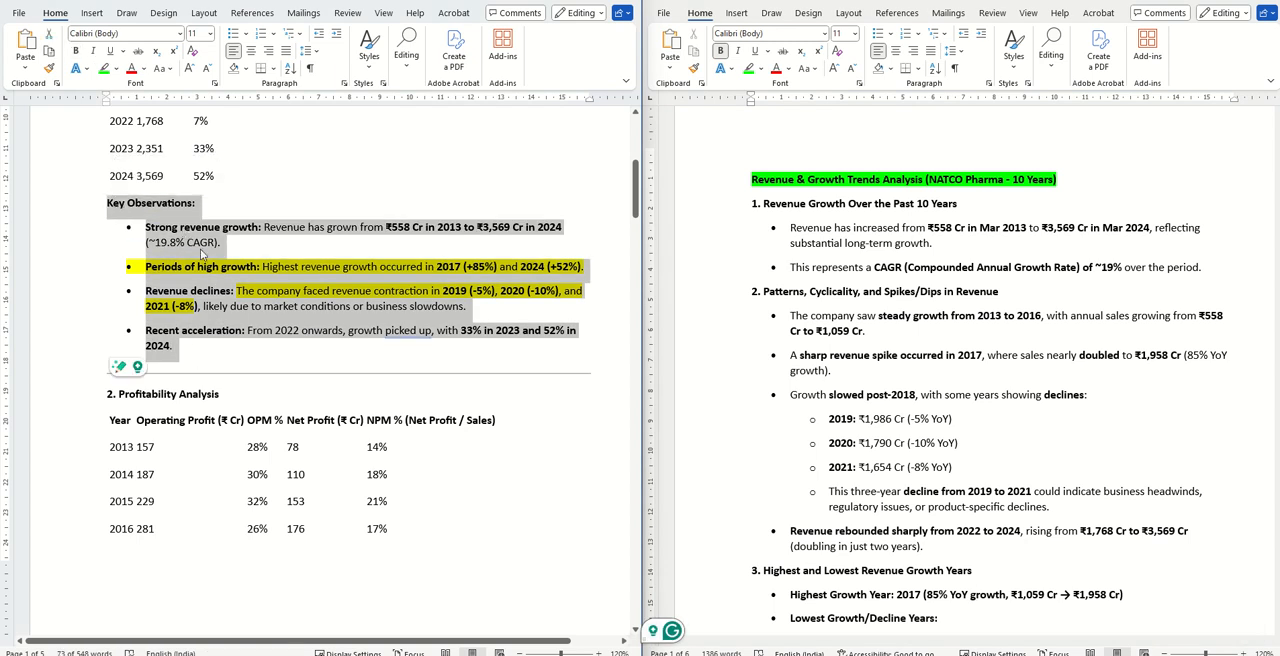
{"action": "left_click", "coordinate": [1103, 221]}
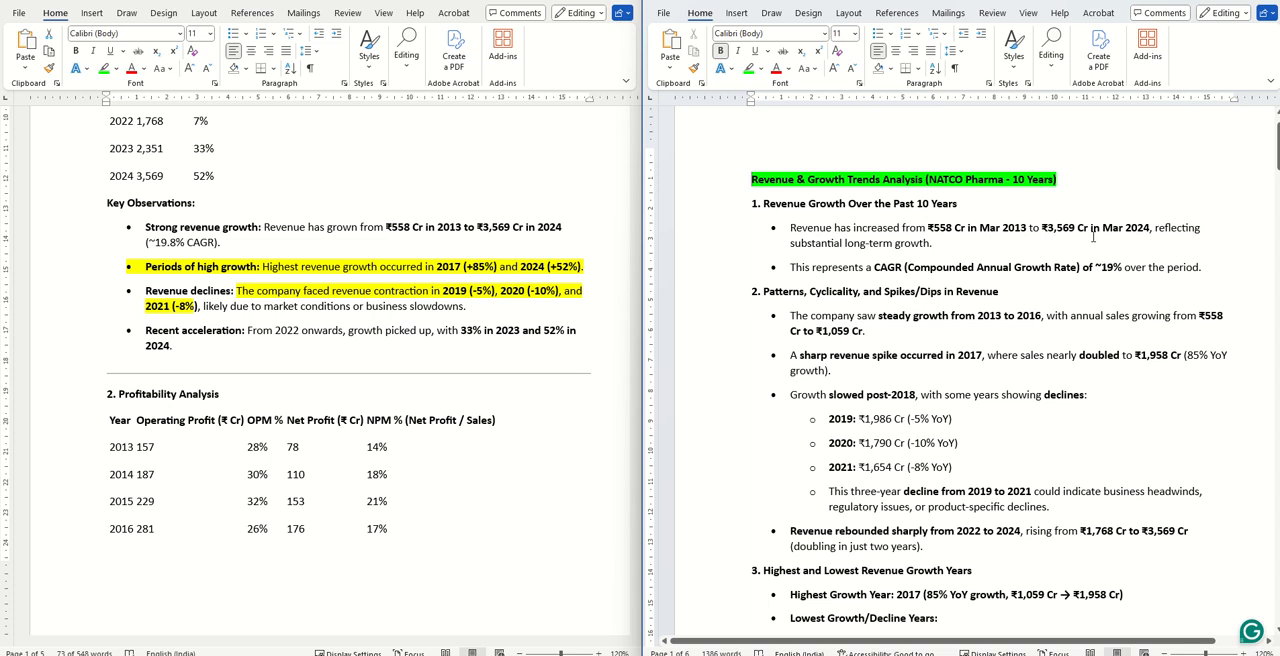
{"action": "left_click_drag", "start_coordinate": [755, 203], "coordinate": [936, 554]}
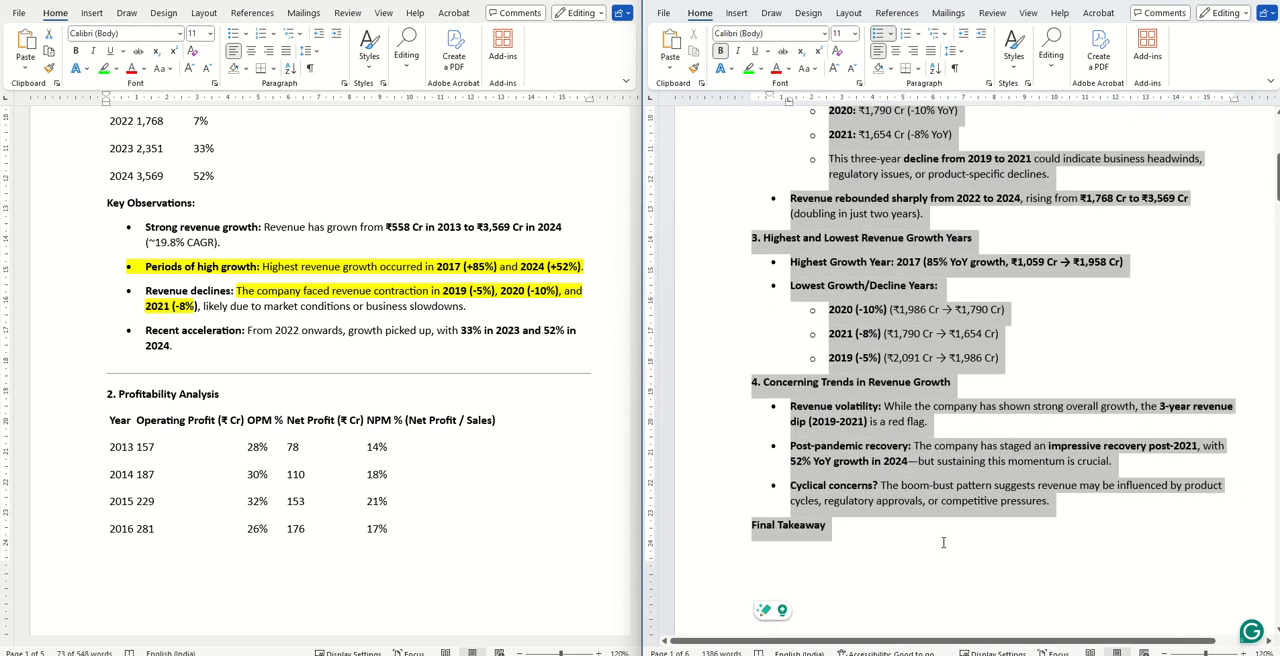
{"action": "scroll", "coordinate": [895, 265], "scroll_direction": "up", "scroll_amount": 5}
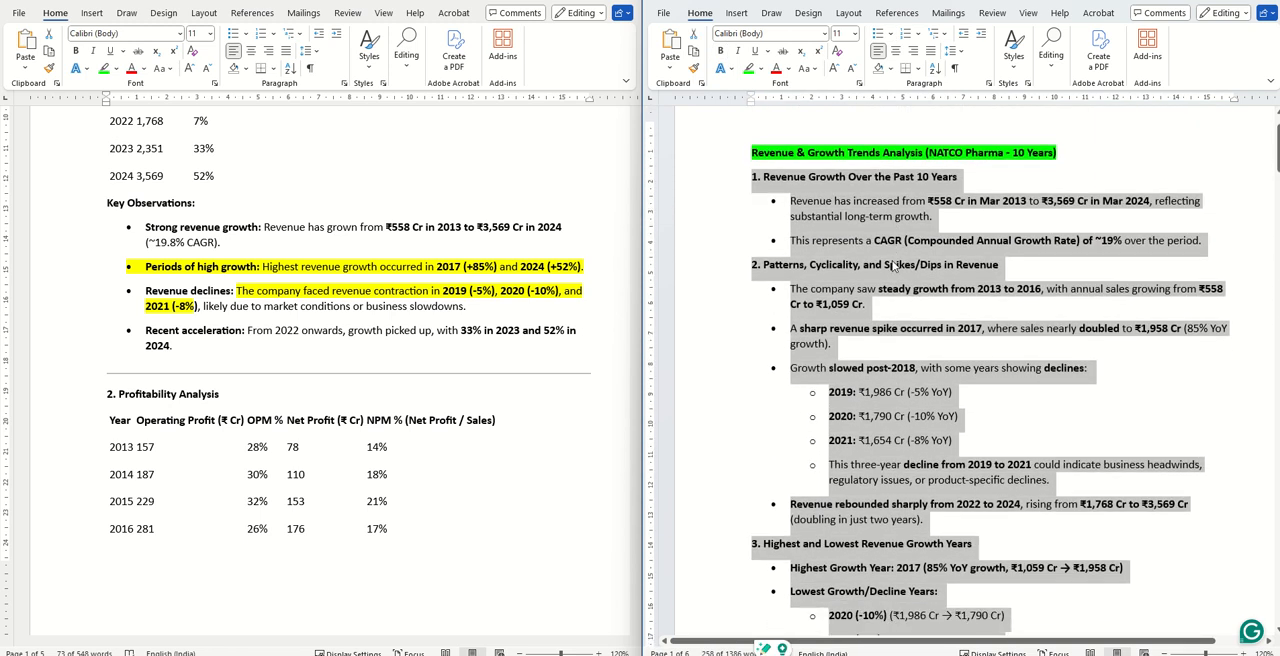
{"action": "scroll", "coordinate": [893, 265], "scroll_direction": "down", "scroll_amount": 12}
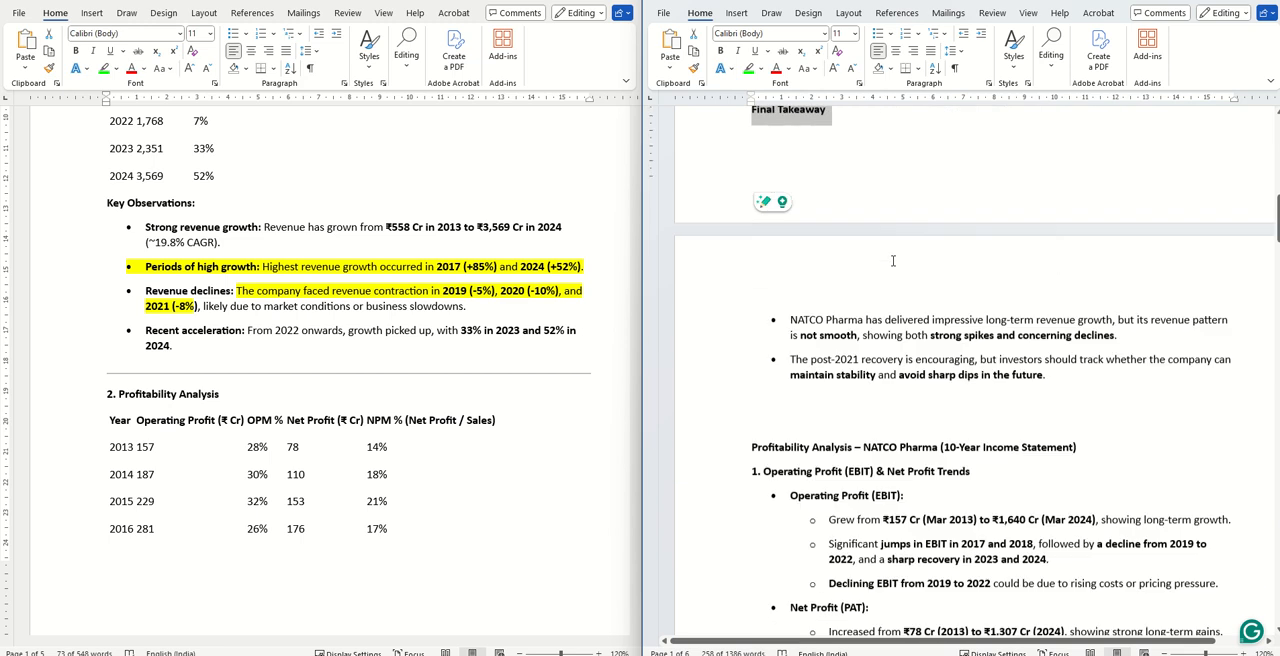
- Highlight the "Profitability Analysis – NATCO Pharma (10-Year Income Statement)" heading in Document1 in bright green
{"action": "scroll", "coordinate": [893, 261], "scroll_direction": "down", "scroll_amount": 3}
{"action": "scroll", "coordinate": [393, 236], "scroll_direction": "down", "scroll_amount": 7}
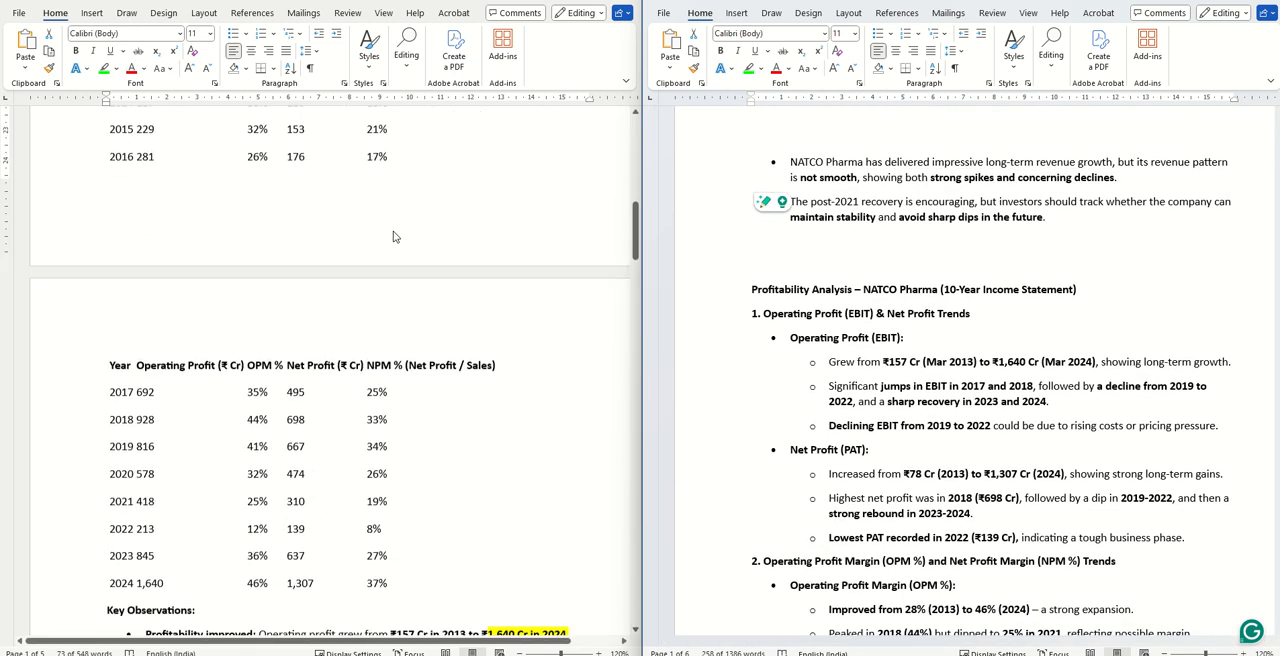
{"action": "scroll", "coordinate": [393, 236], "scroll_direction": "down", "scroll_amount": 8}
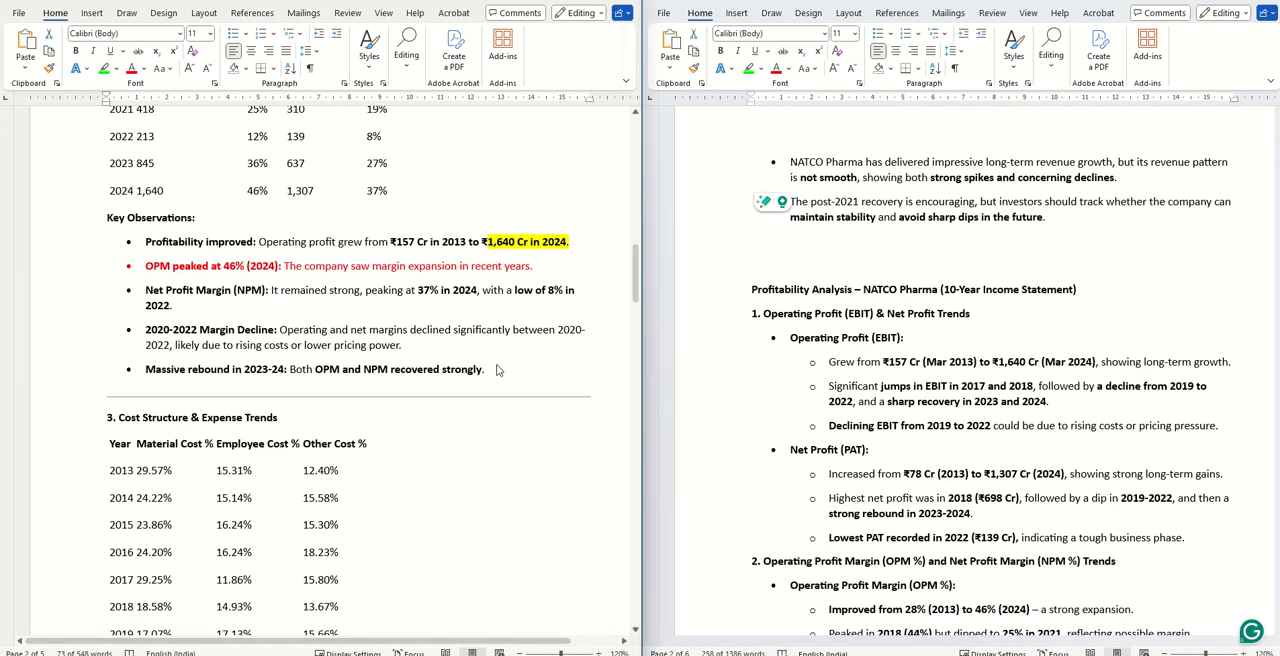
{"action": "left_click_drag", "start_coordinate": [497, 370], "coordinate": [107, 215]}
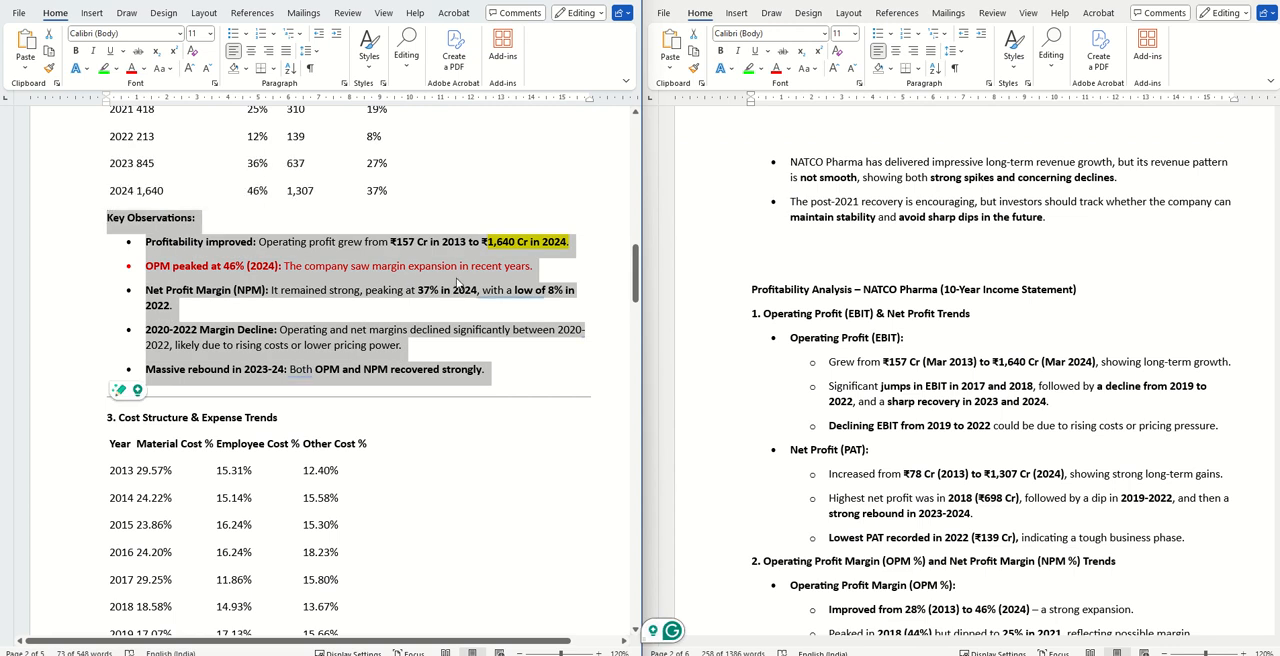
{"action": "left_click_drag", "start_coordinate": [1112, 289], "coordinate": [768, 279]}
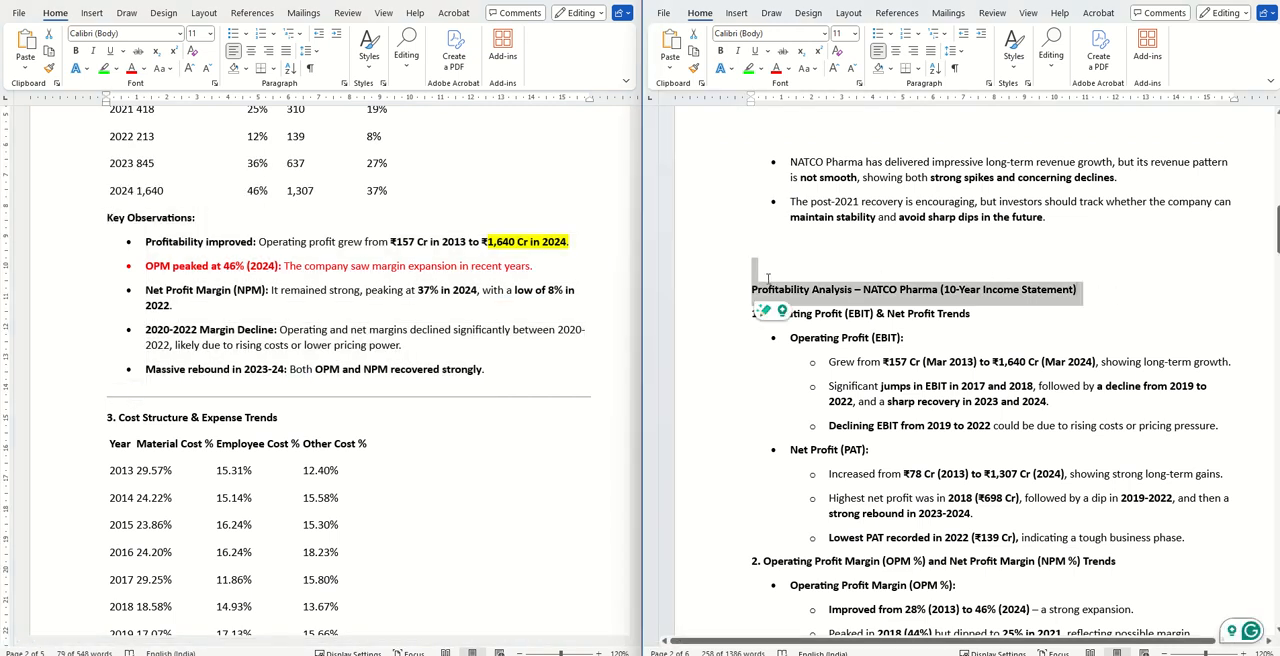
{"action": "left_click", "coordinate": [749, 68]}
- Compare the profitability Key Observations in 10 Year PL Detailed with the Profitability Analysis in Document1, through its Final Takeaways
{"action": "scroll", "coordinate": [958, 352], "scroll_direction": "down", "scroll_amount": 4}
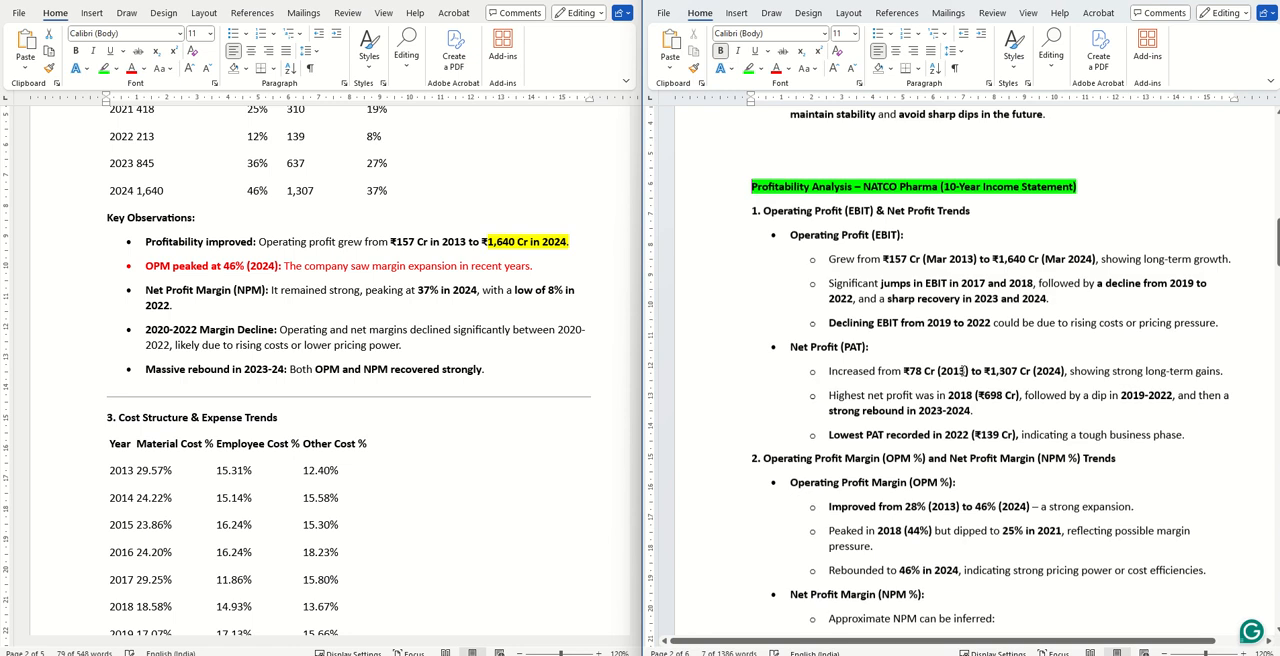
{"action": "scroll", "coordinate": [958, 352], "scroll_direction": "down", "scroll_amount": 8}
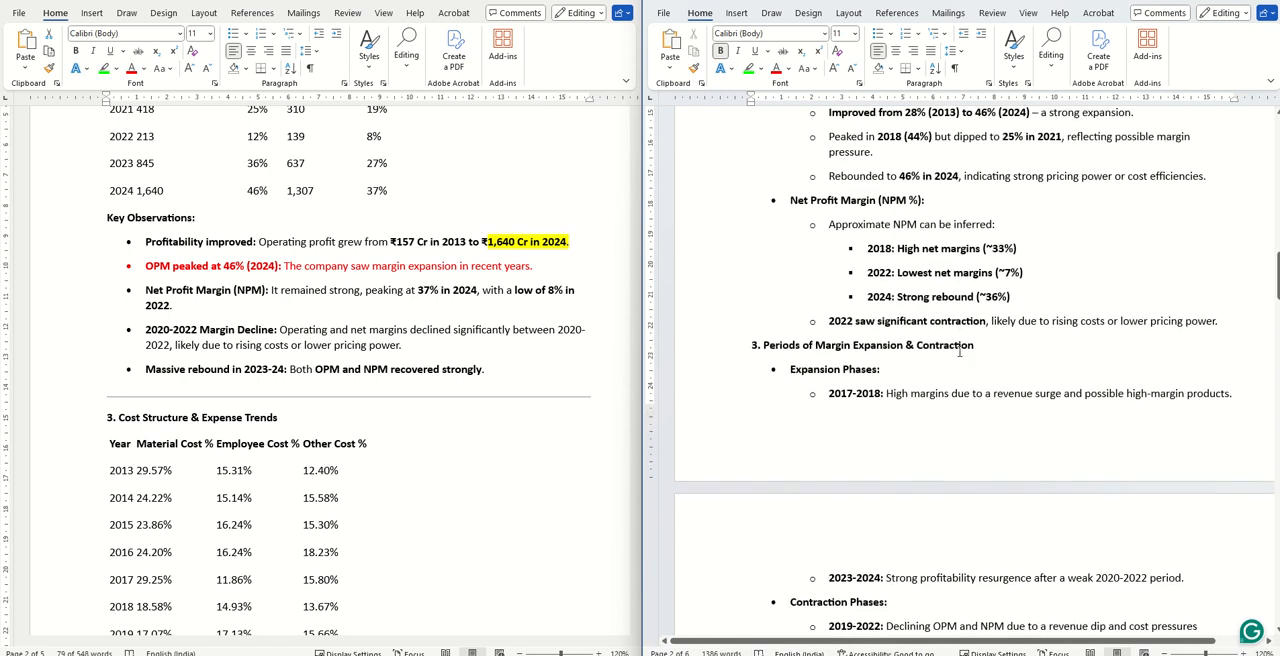
{"action": "scroll", "coordinate": [959, 352], "scroll_direction": "down", "scroll_amount": 6}
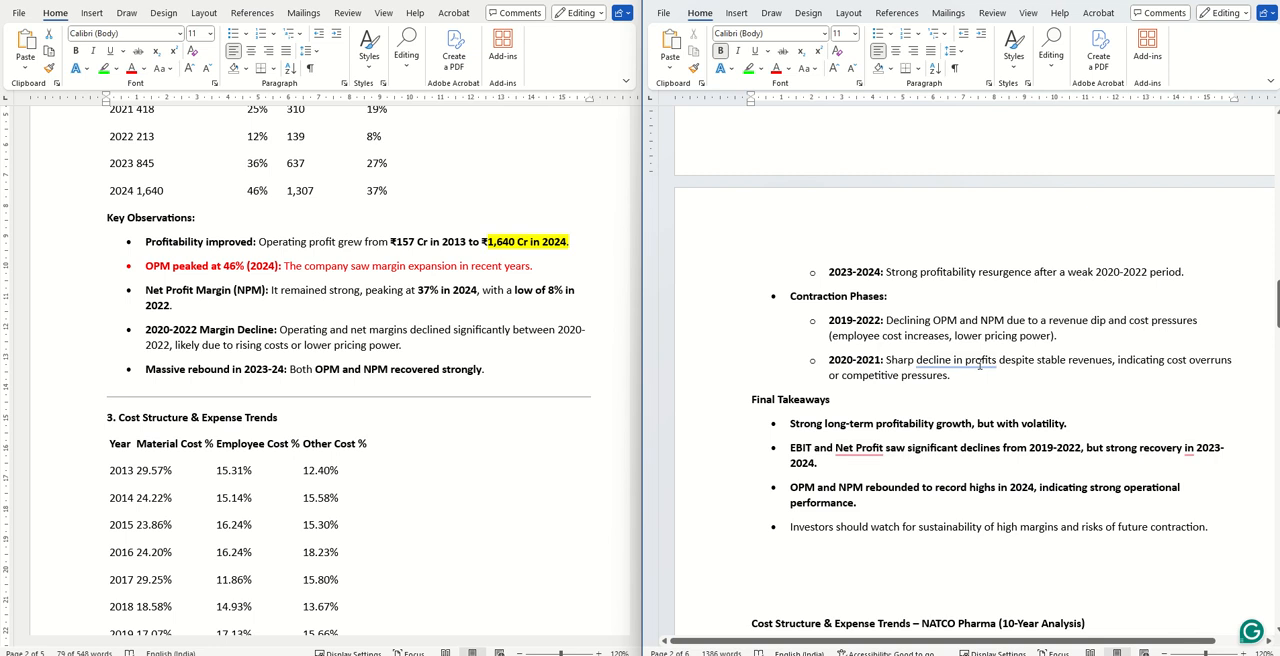
{"action": "scroll", "coordinate": [1114, 365], "scroll_direction": "down", "scroll_amount": 3}
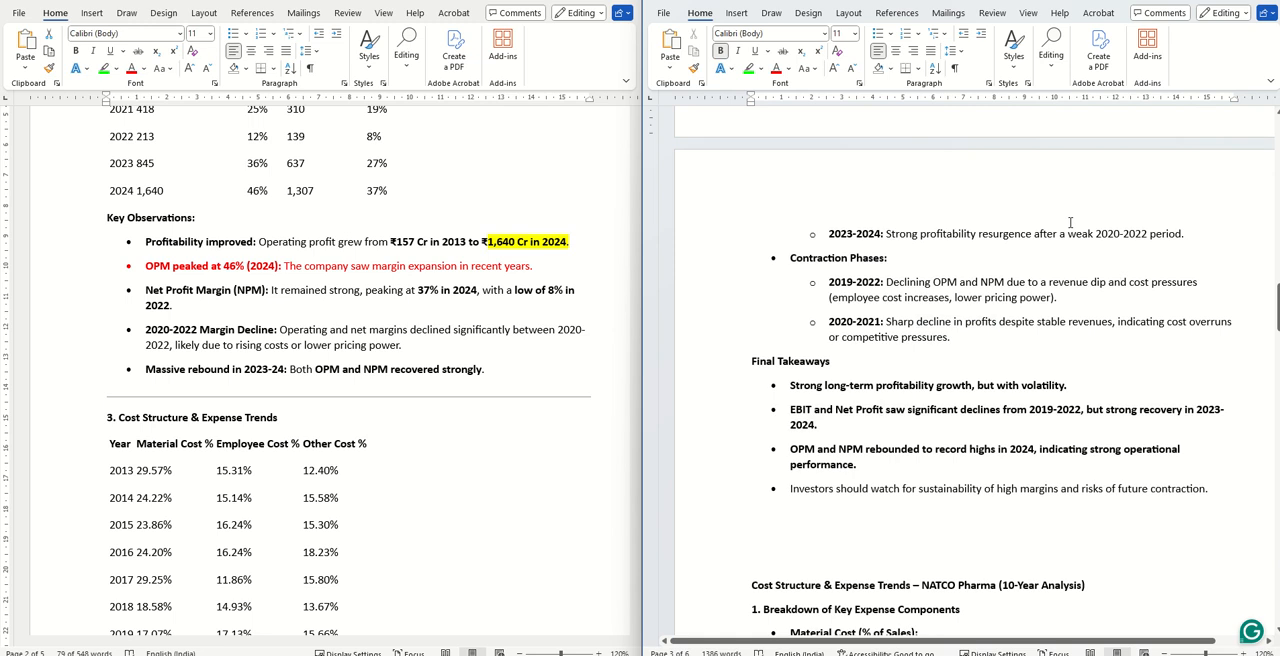
- Examine the cost Key Observations in 10 Year PL Detailed against the Breakdown of Key Expense Components in Document1
{"action": "scroll", "coordinate": [1052, 247], "scroll_direction": "down", "scroll_amount": 10}
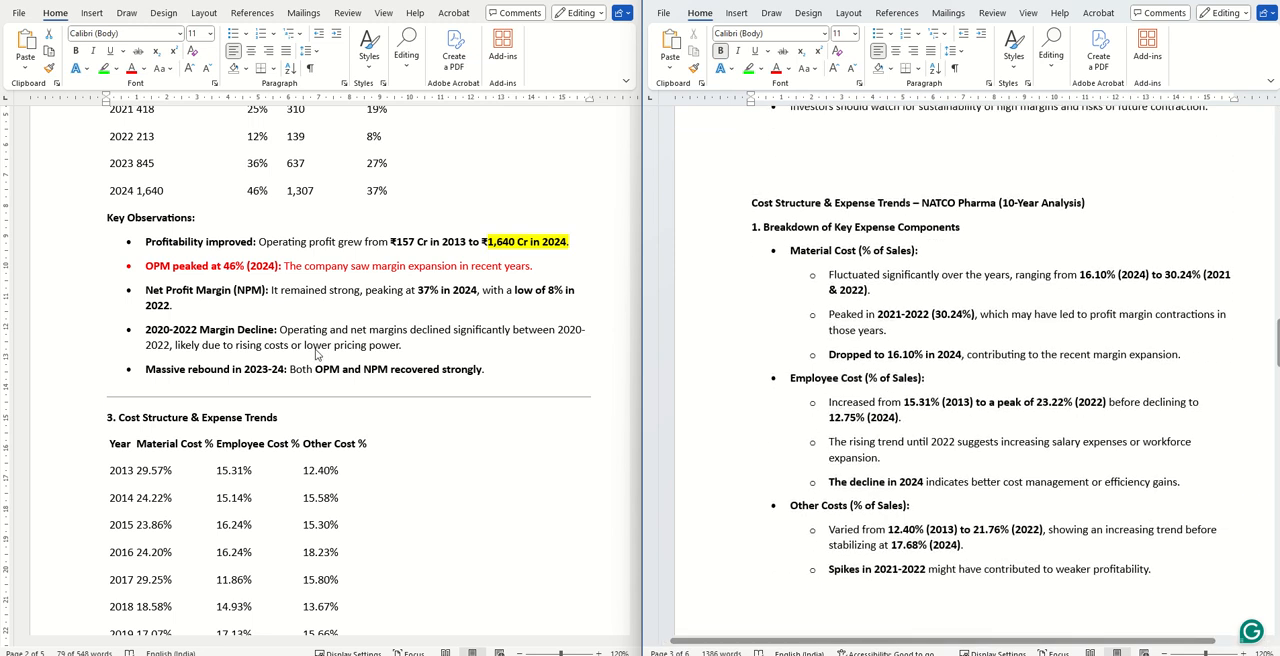
{"action": "scroll", "coordinate": [328, 336], "scroll_direction": "down", "scroll_amount": 2}
{"action": "scroll", "coordinate": [328, 336], "scroll_direction": "down", "scroll_amount": 3}
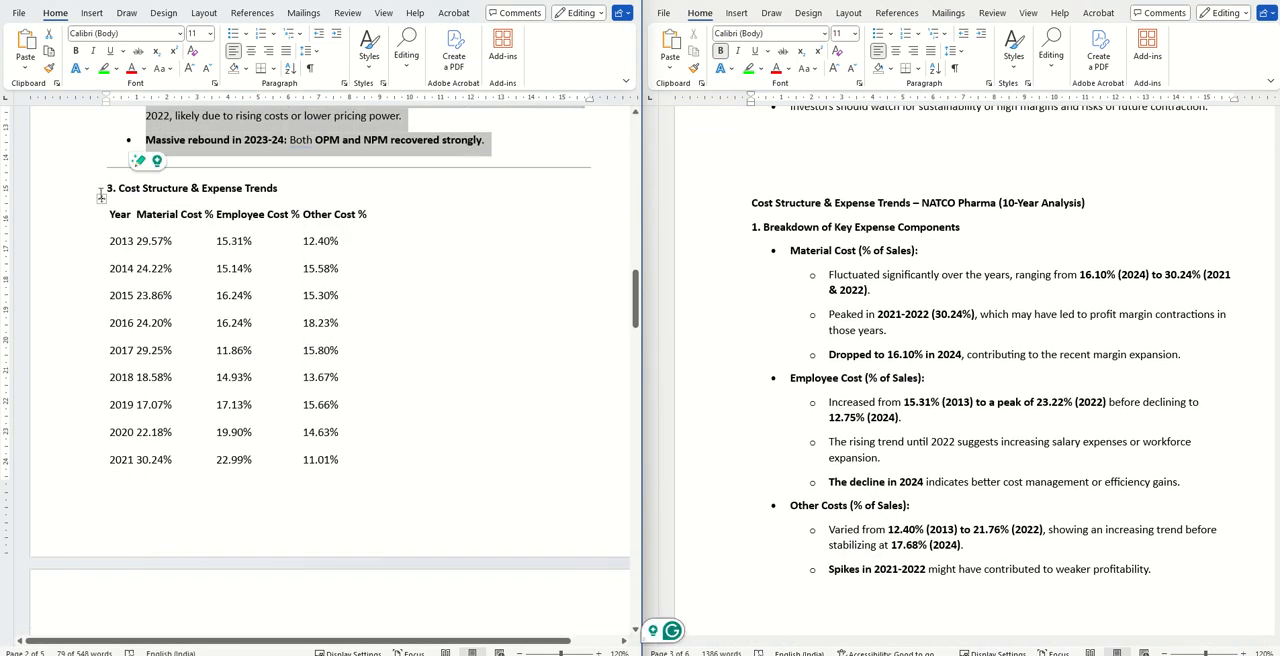
{"action": "scroll", "coordinate": [341, 236], "scroll_direction": "down", "scroll_amount": 7}
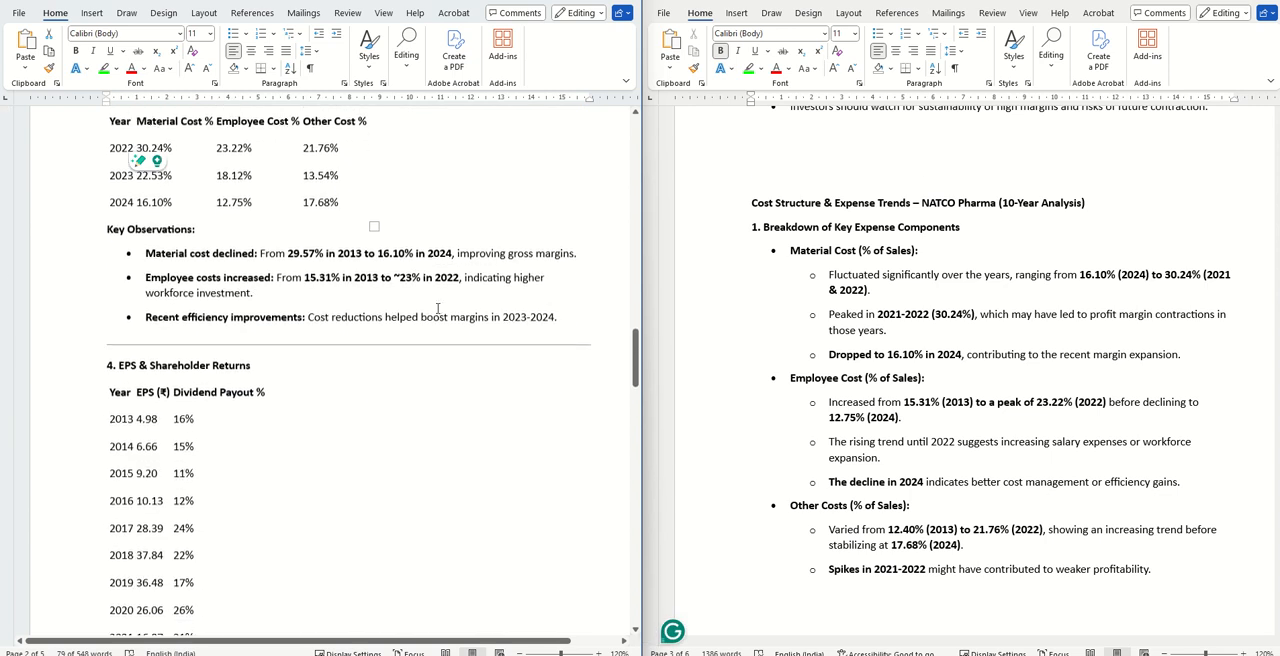
{"action": "left_click_drag", "start_coordinate": [566, 318], "coordinate": [107, 229]}
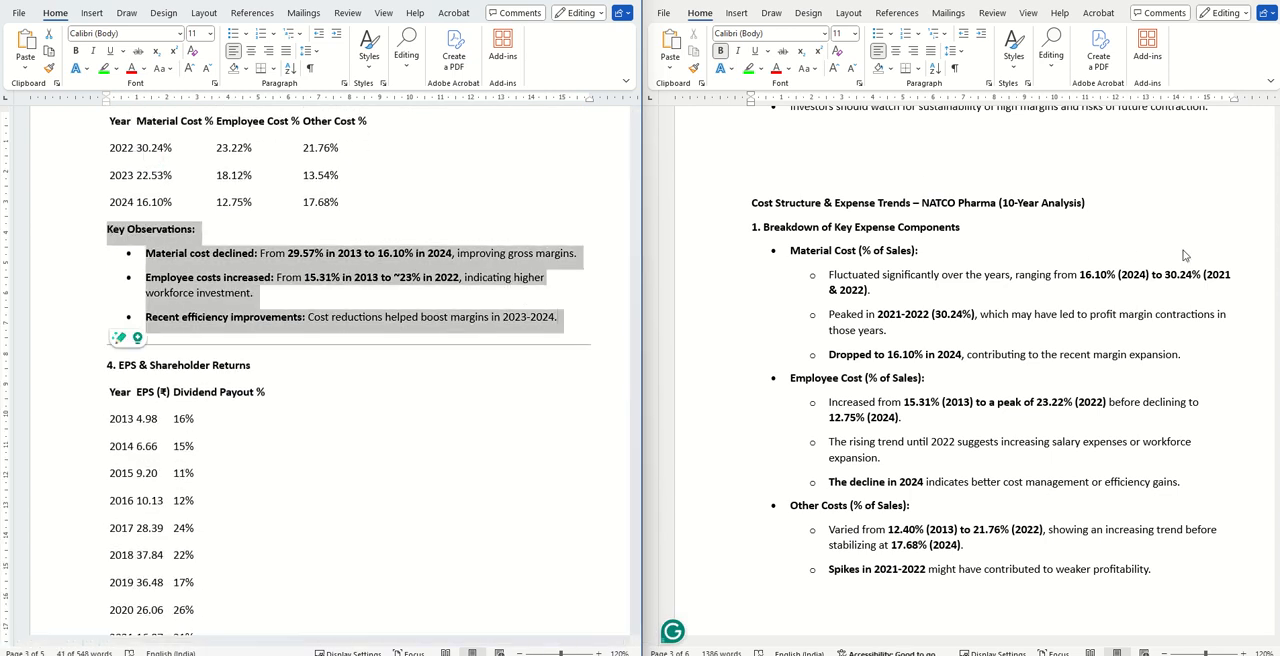
{"action": "left_click", "coordinate": [1101, 235]}
{"action": "left_click_drag", "start_coordinate": [1118, 208], "coordinate": [751, 205]}
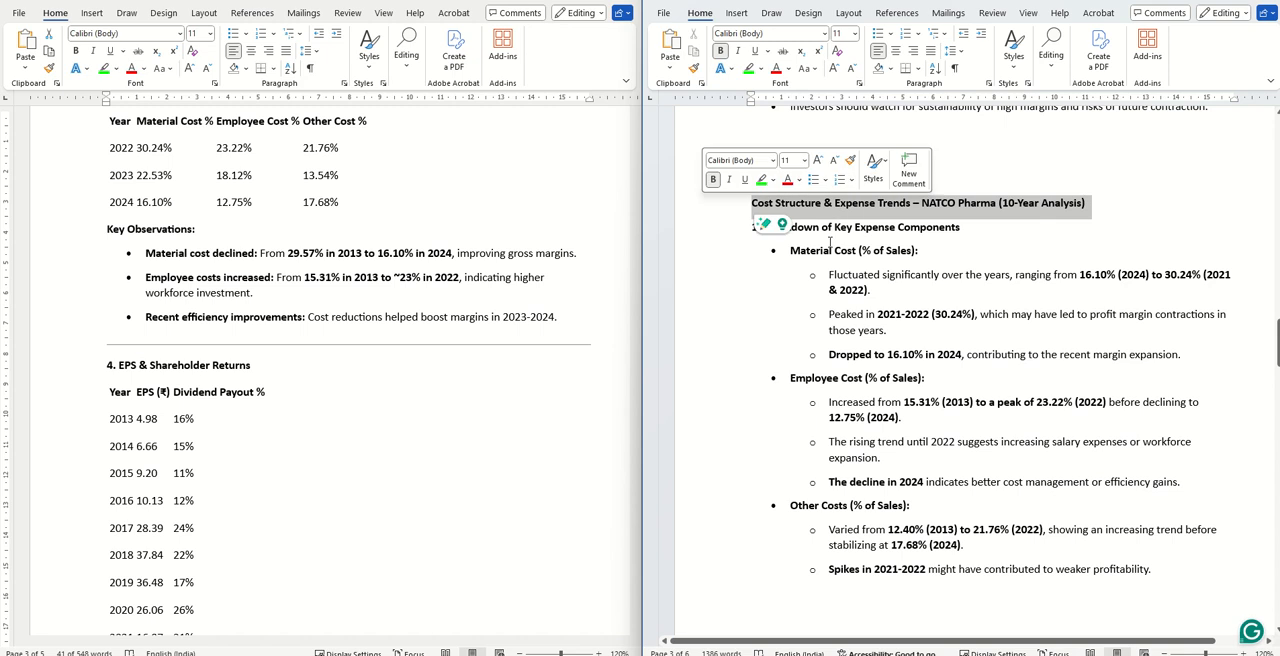
- Examine Document1's Cost Trends Relative to Revenue period by period, plus its Key Red Flags & Observations and Final Takeaways
{"action": "scroll", "coordinate": [860, 254], "scroll_direction": "down", "scroll_amount": 1}
{"action": "scroll", "coordinate": [860, 254], "scroll_direction": "down", "scroll_amount": 9}
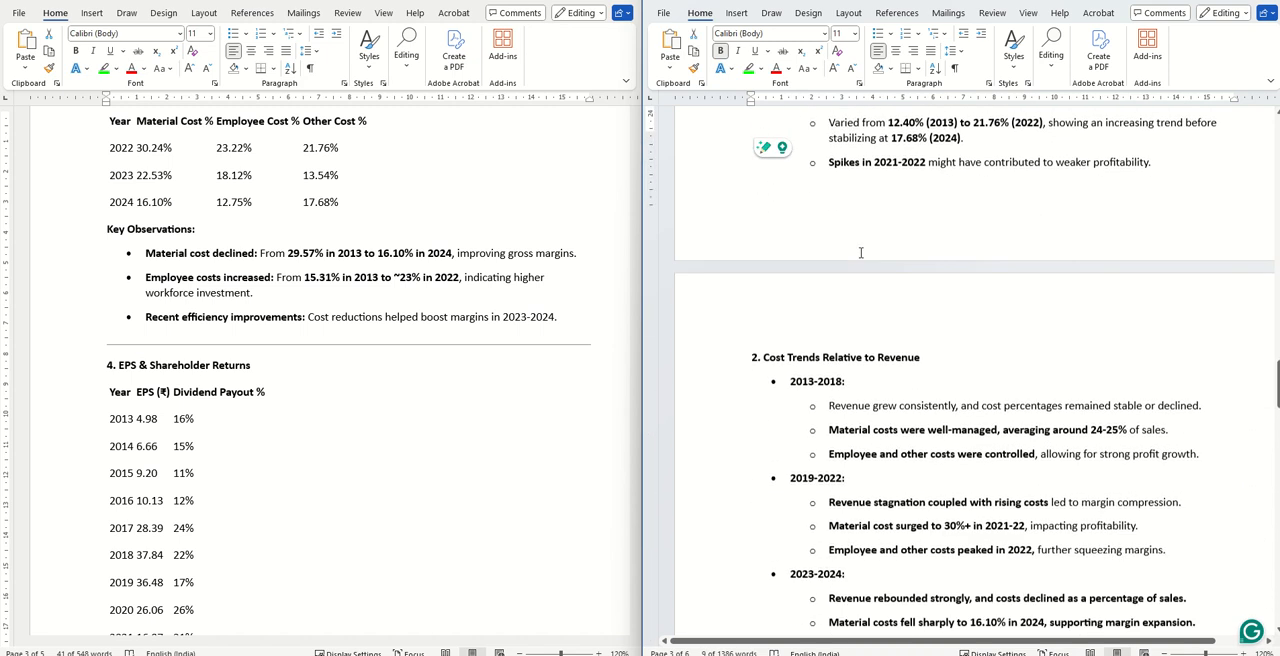
{"action": "scroll", "coordinate": [860, 254], "scroll_direction": "down", "scroll_amount": 1}
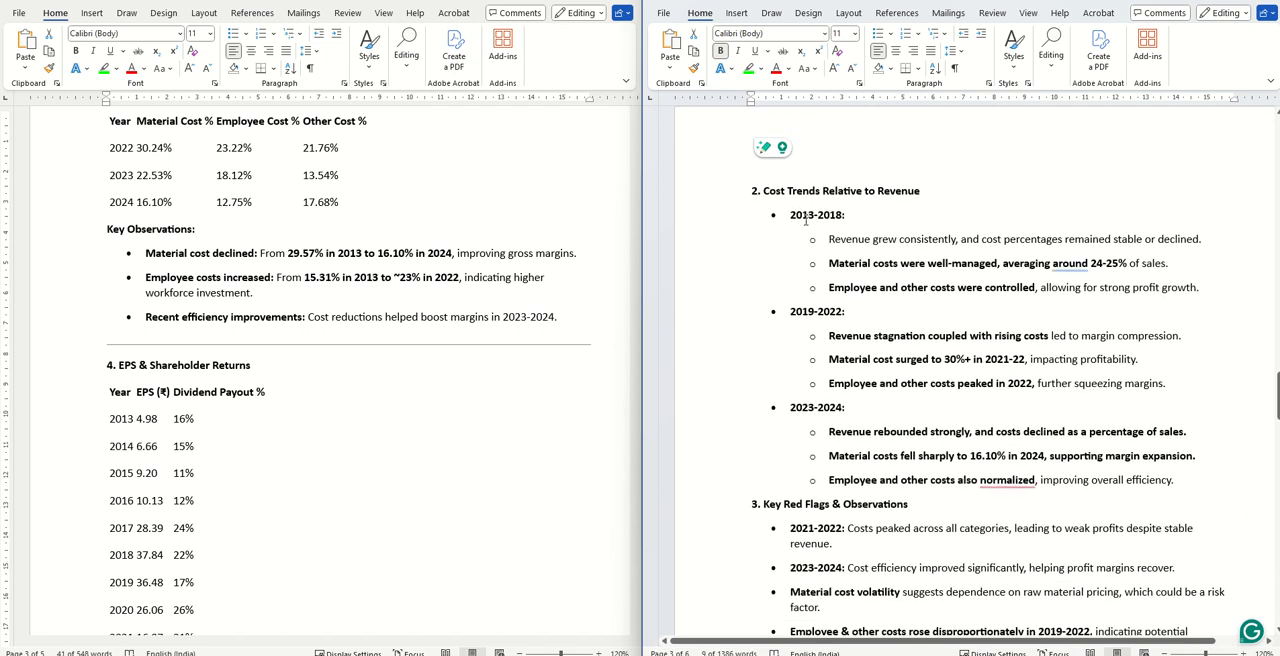
{"action": "left_click_drag", "start_coordinate": [806, 221], "coordinate": [1214, 291]}
{"action": "left_click", "coordinate": [969, 335]}
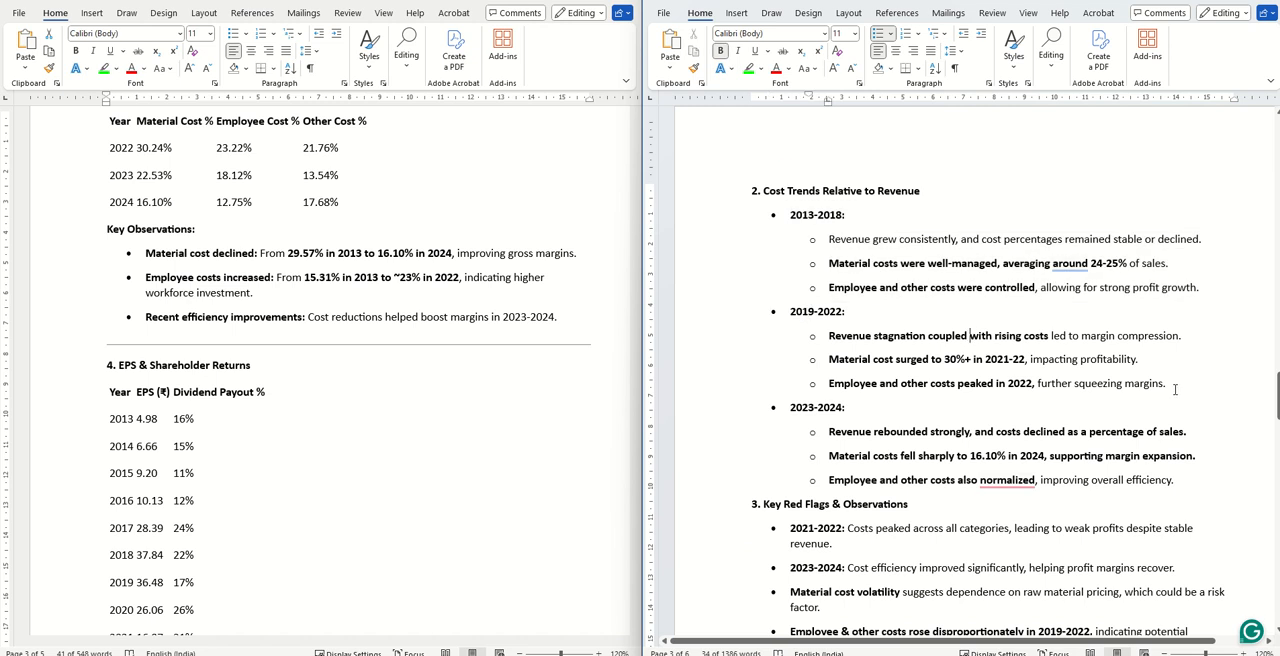
{"action": "left_click_drag", "start_coordinate": [1175, 389], "coordinate": [738, 303]}
{"action": "left_click_drag", "start_coordinate": [1192, 490], "coordinate": [785, 405]}
{"action": "scroll", "coordinate": [884, 335], "scroll_direction": "down", "scroll_amount": 8}
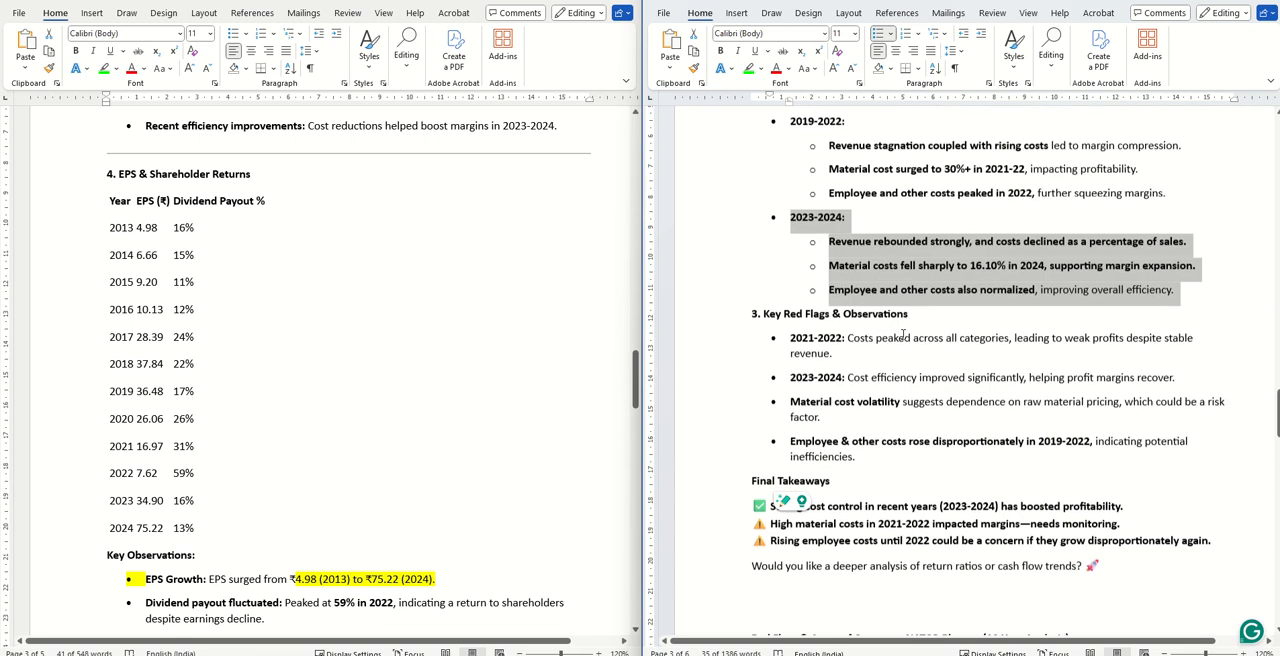
- Compare Red Flags & Areas of Concern in 10 Year PL Detailed with the matching Document1 analysis, through its Final Verdict
{"action": "scroll", "coordinate": [339, 324], "scroll_direction": "down", "scroll_amount": 10}
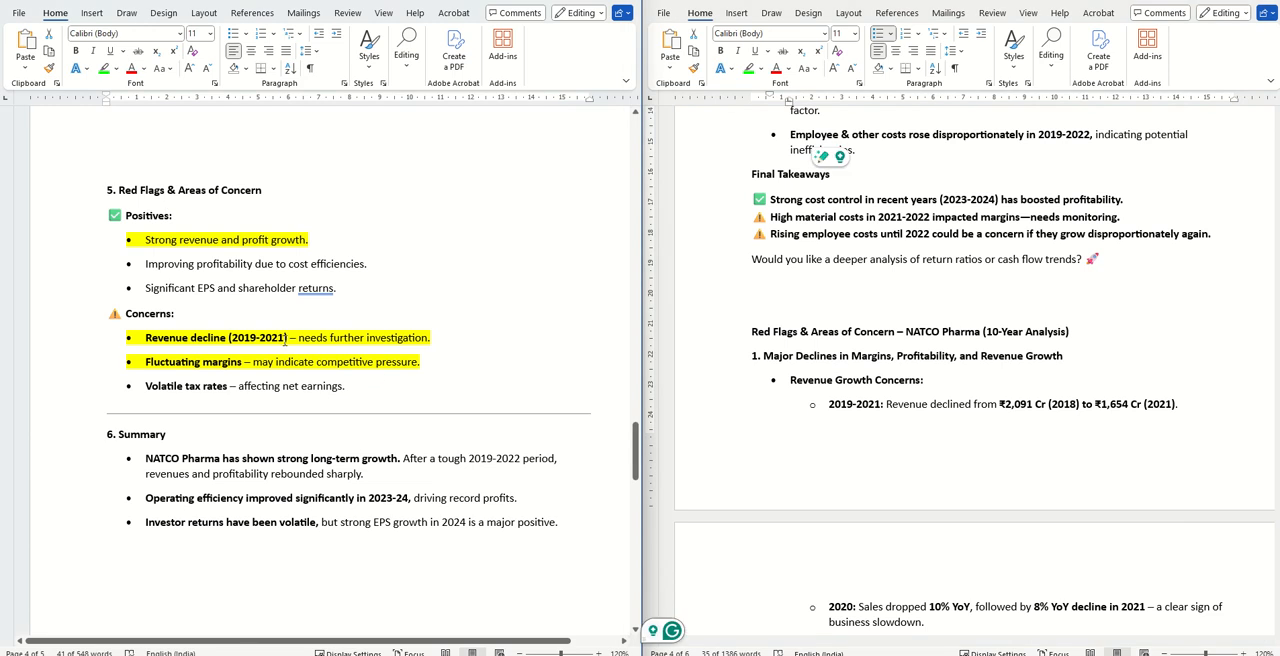
{"action": "left_click_drag", "start_coordinate": [368, 388], "coordinate": [119, 190]}
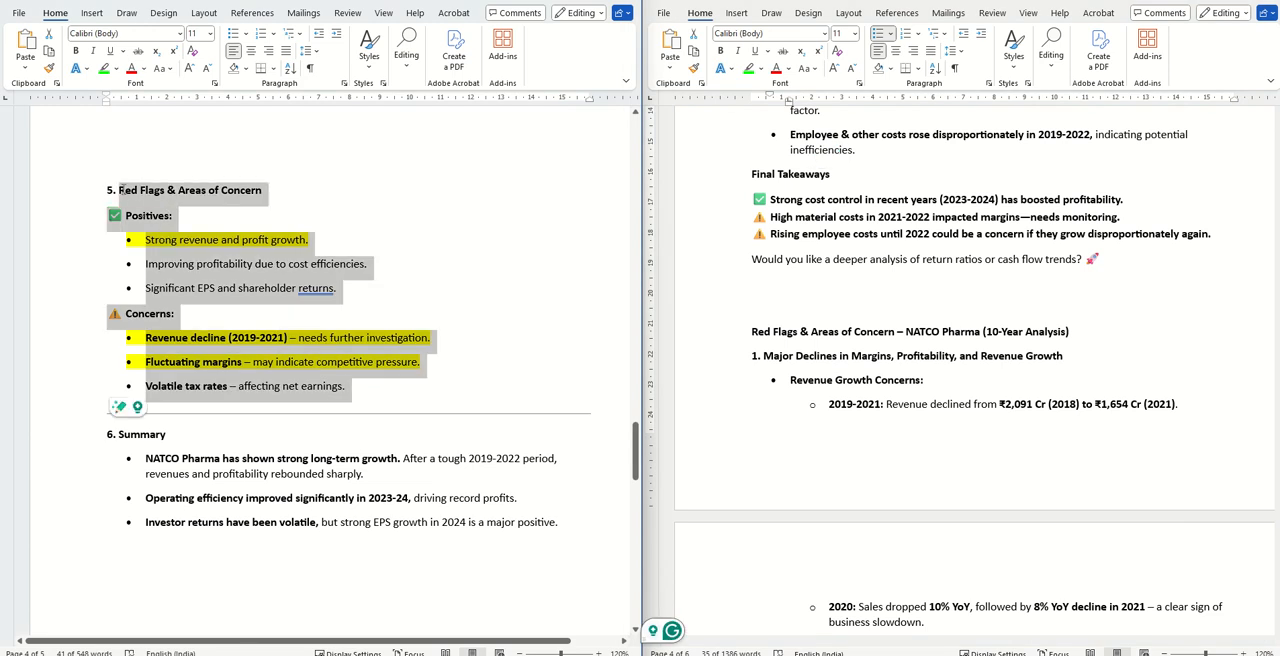
{"action": "left_click", "coordinate": [996, 343]}
{"action": "scroll", "coordinate": [996, 343], "scroll_direction": "down", "scroll_amount": 3}
{"action": "left_click_drag", "start_coordinate": [751, 179], "coordinate": [1055, 372]}
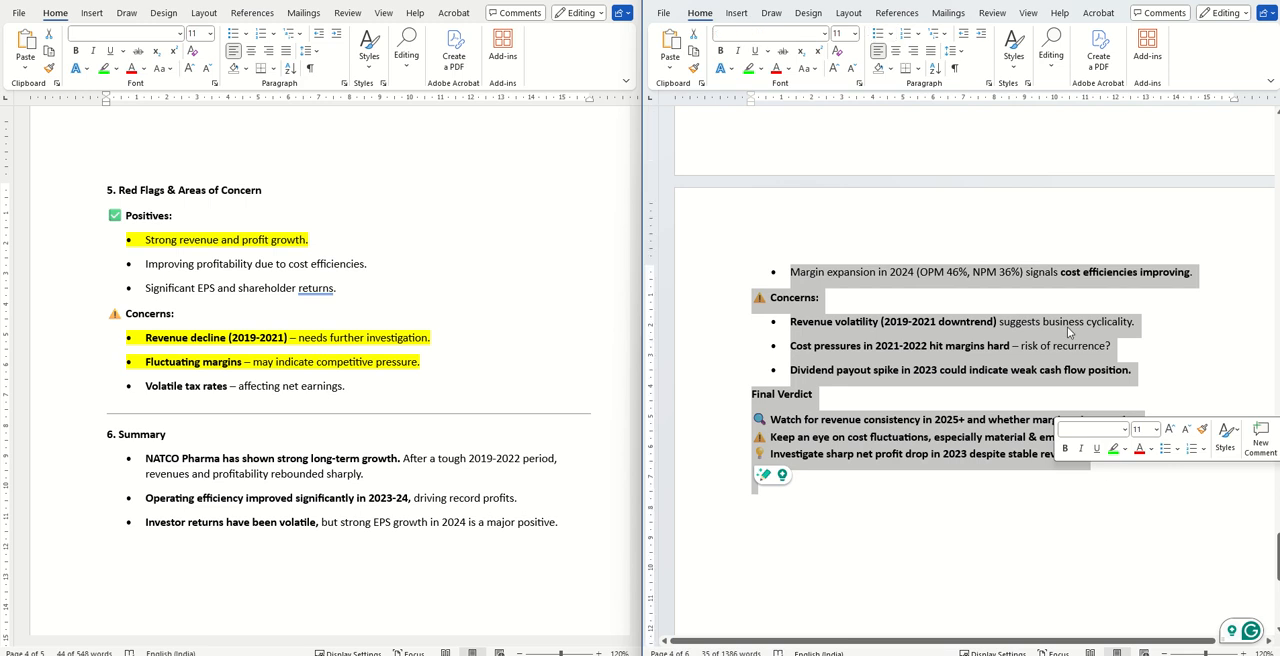
- Switch to the income statement prompt in Notepad and review its Revenue & Growth Trends and Profitability Analysis sections
{"action": "left_click", "coordinate": [810, 654]}
{"action": "left_click", "coordinate": [826, 641]}
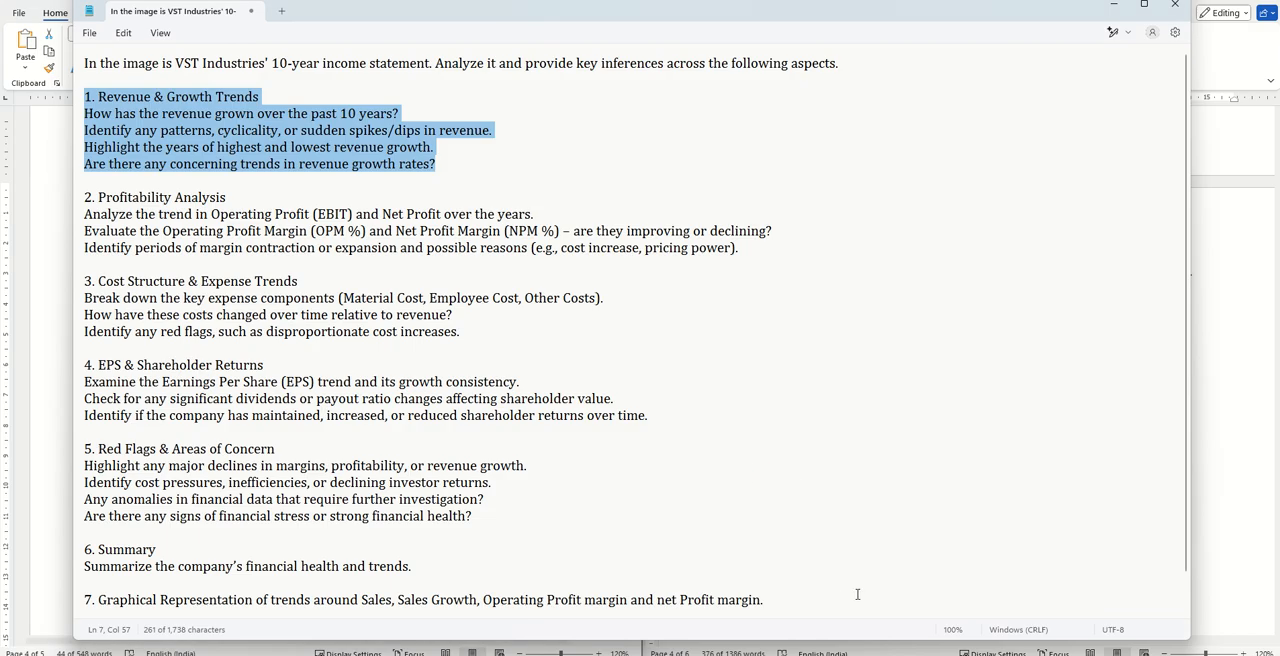
{"action": "left_click", "coordinate": [521, 179]}
{"action": "left_click_drag", "start_coordinate": [526, 171], "coordinate": [80, 80]}
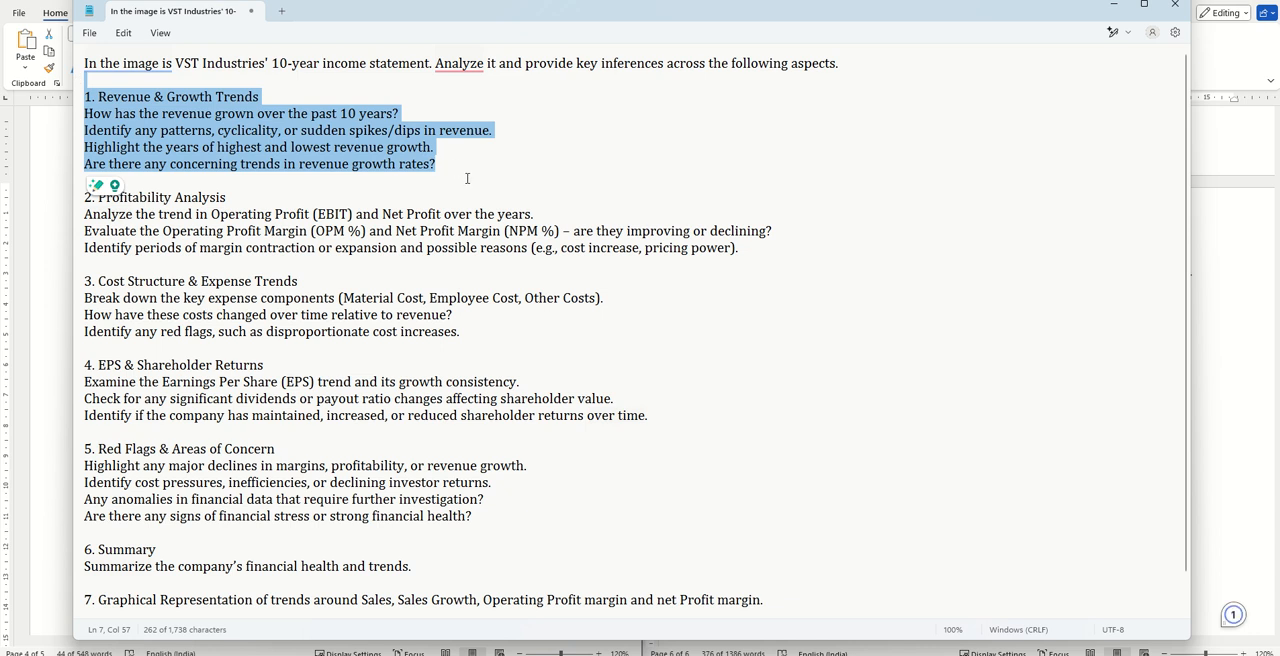
{"action": "left_click_drag", "start_coordinate": [278, 94], "coordinate": [130, 92]}
{"action": "left_click_drag", "start_coordinate": [240, 199], "coordinate": [116, 200]}
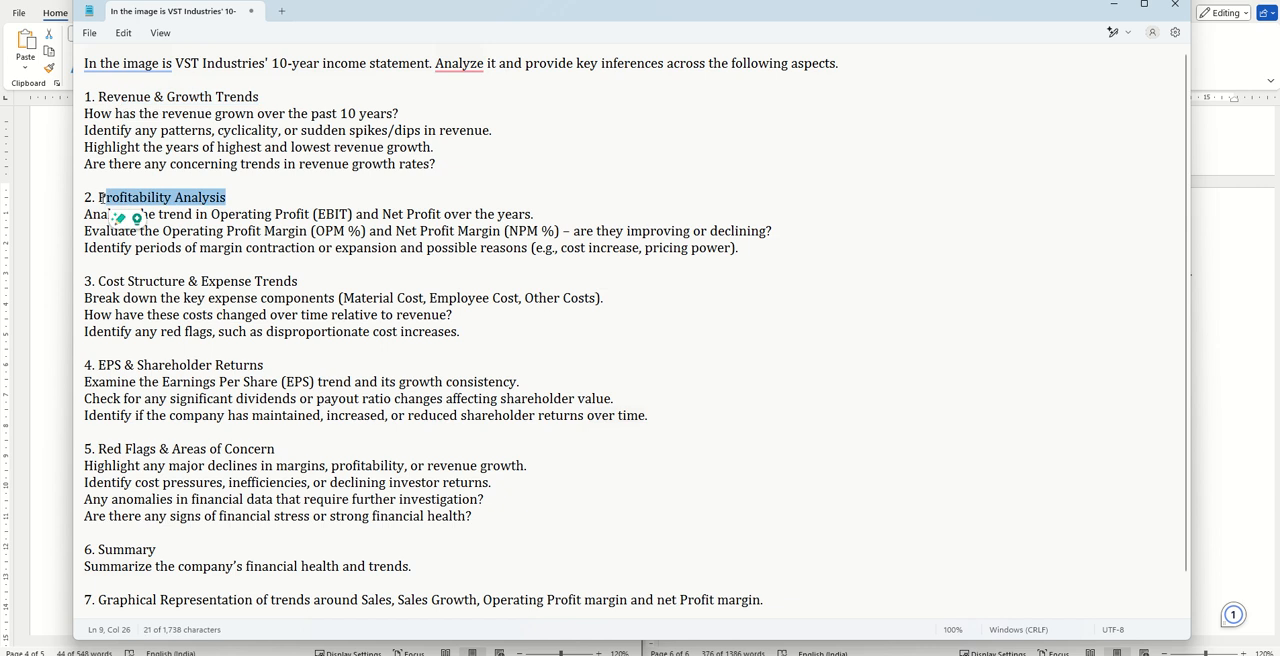
{"action": "left_click", "coordinate": [568, 217]}
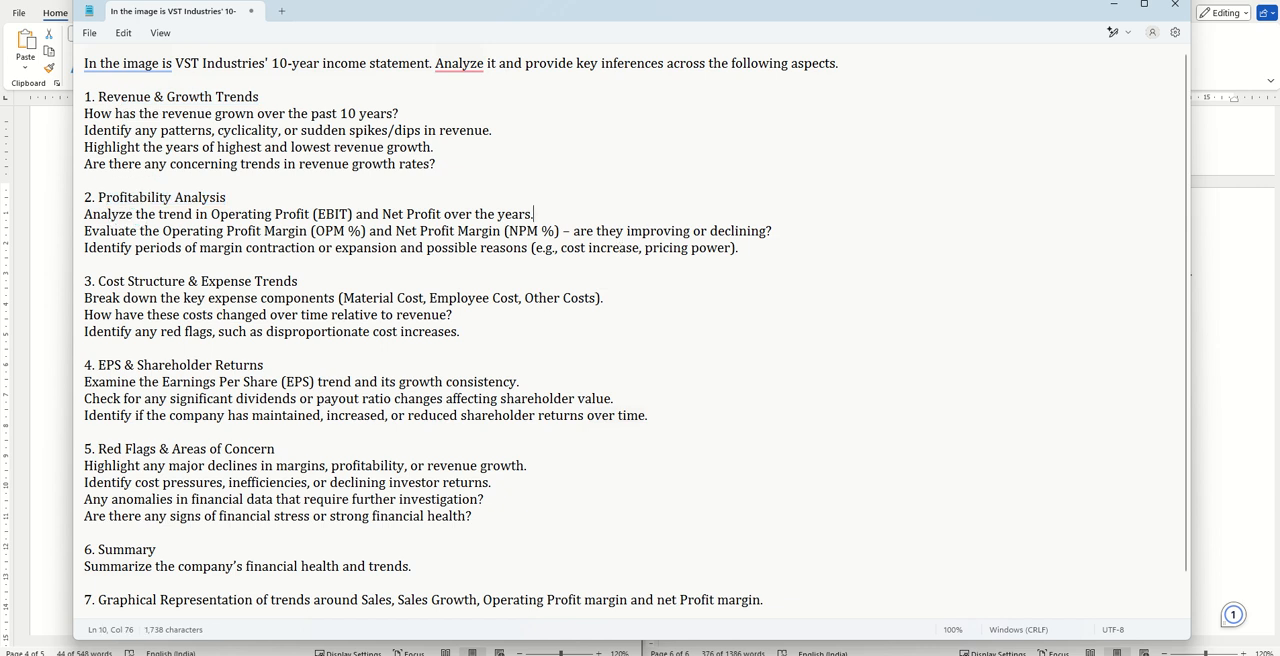
- Check the Red Flags & Areas of Concern sections in both Word documents against the Notepad prompt
{"action": "left_click", "coordinate": [835, 655]}
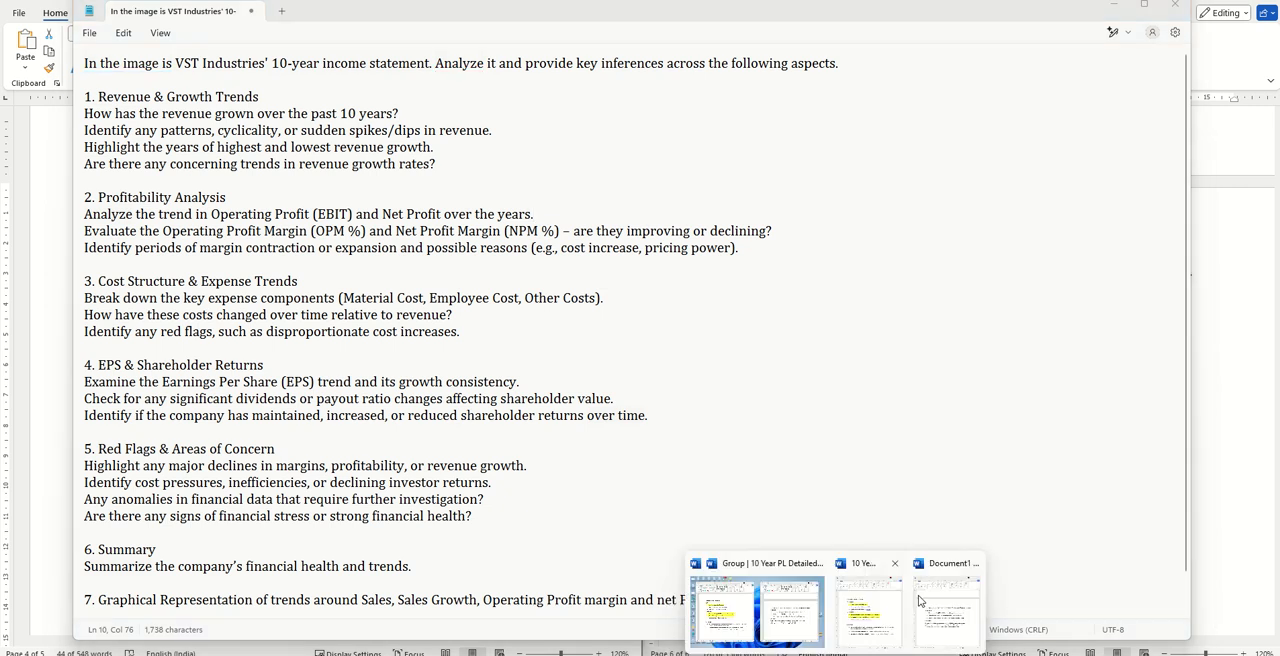
{"action": "left_click", "coordinate": [775, 614]}
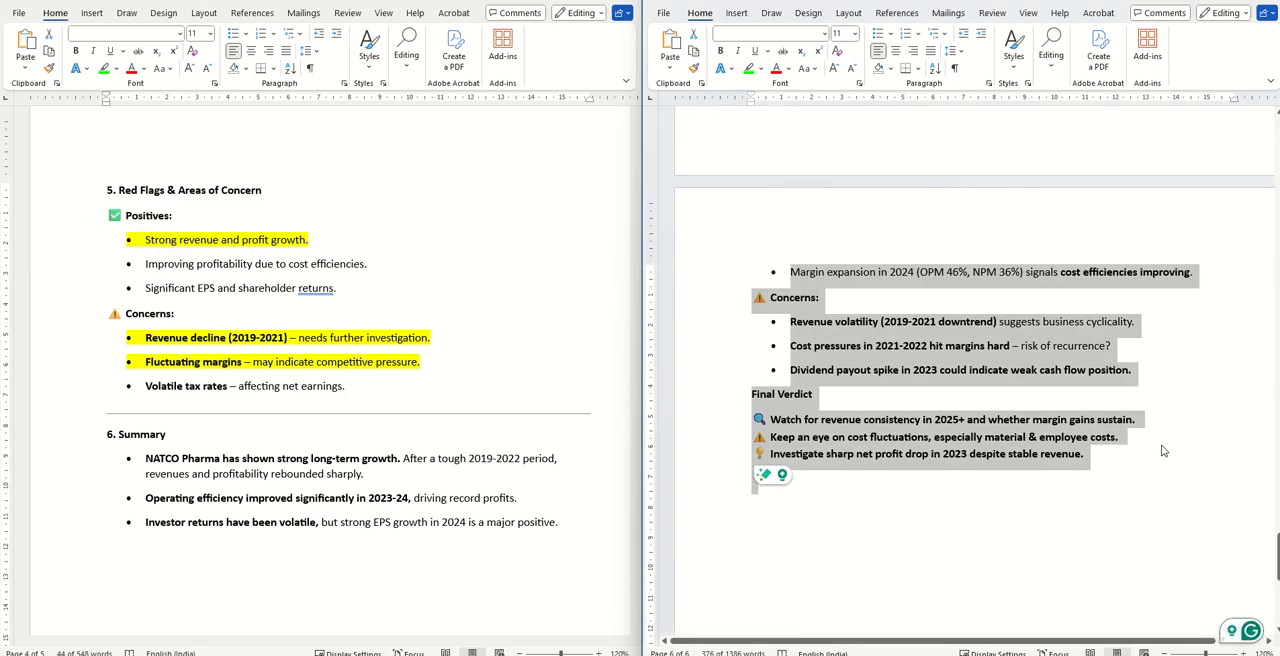
{"action": "scroll", "coordinate": [1135, 493], "scroll_direction": "up", "scroll_amount": 5}
{"action": "left_click", "coordinate": [830, 654]}
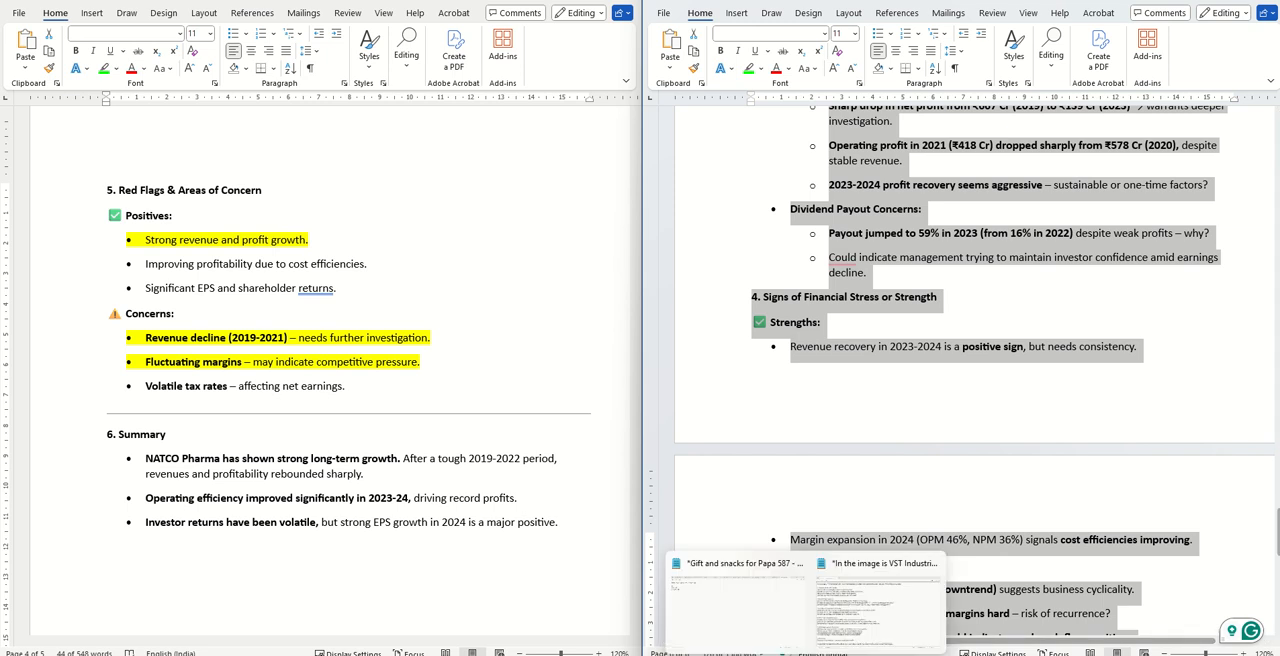
{"action": "left_click", "coordinate": [843, 636]}
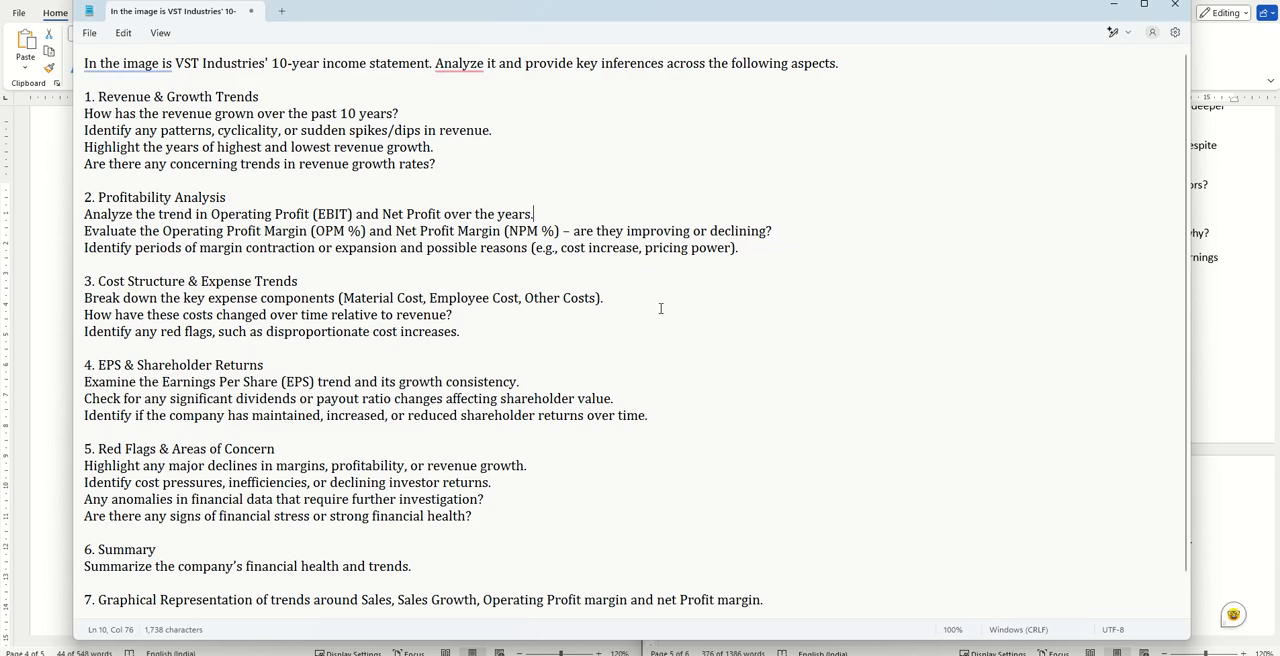
{"action": "left_click", "coordinate": [46, 186]}
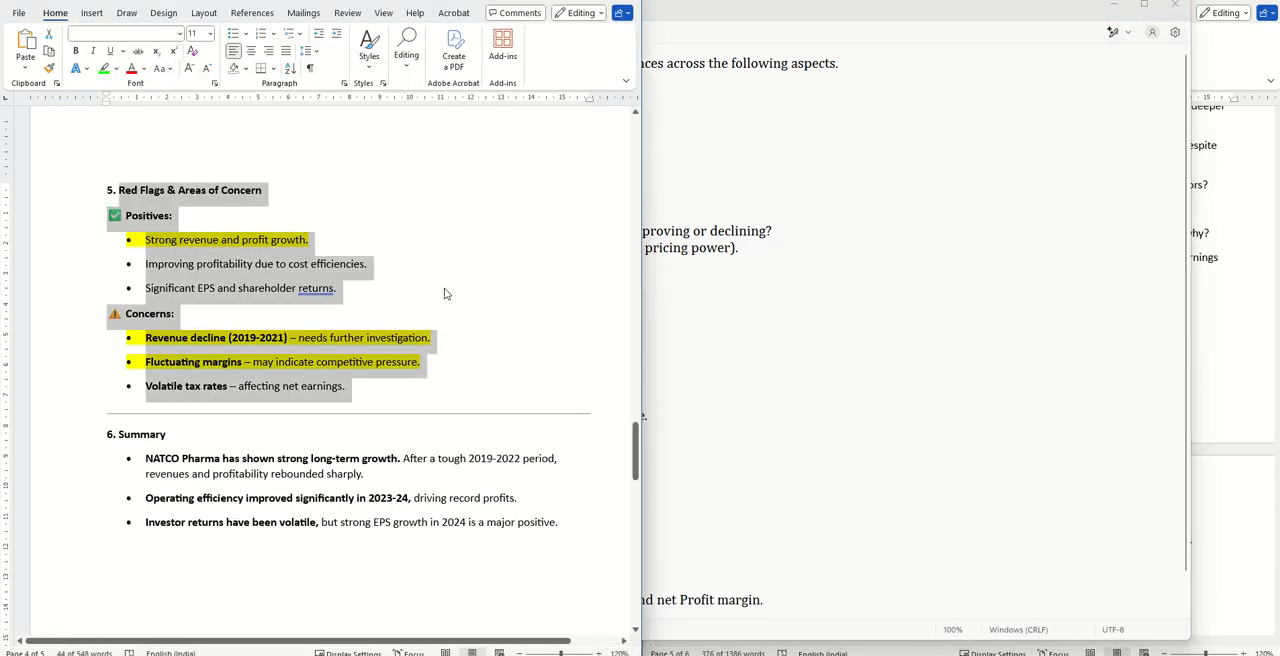
- Review the complete seven-section prompt in Notepad, focusing on the introduction, Revenue & Growth Trends and Profitability Analysis as separate parts
{"action": "left_click", "coordinate": [789, 571]}
{"action": "scroll", "coordinate": [789, 569], "scroll_direction": "down", "scroll_amount": 2}
{"action": "left_click_drag", "start_coordinate": [793, 575], "coordinate": [629, 45]}
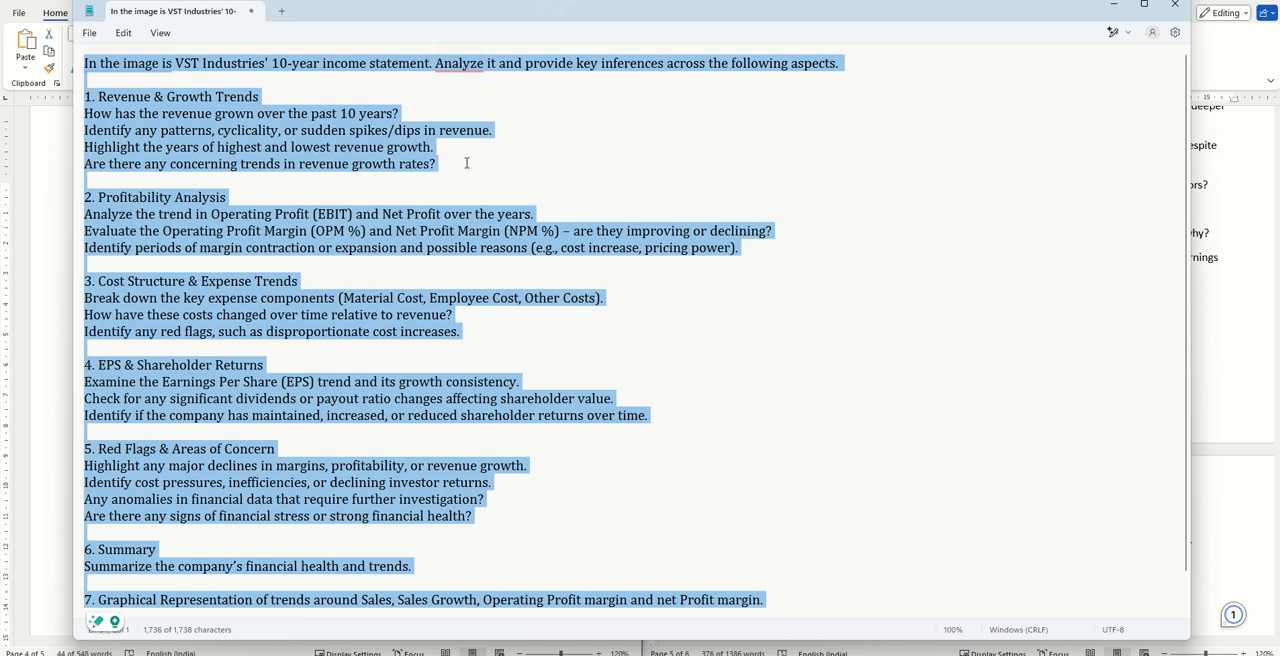
{"action": "left_click_drag", "start_coordinate": [467, 163], "coordinate": [85, 43]}
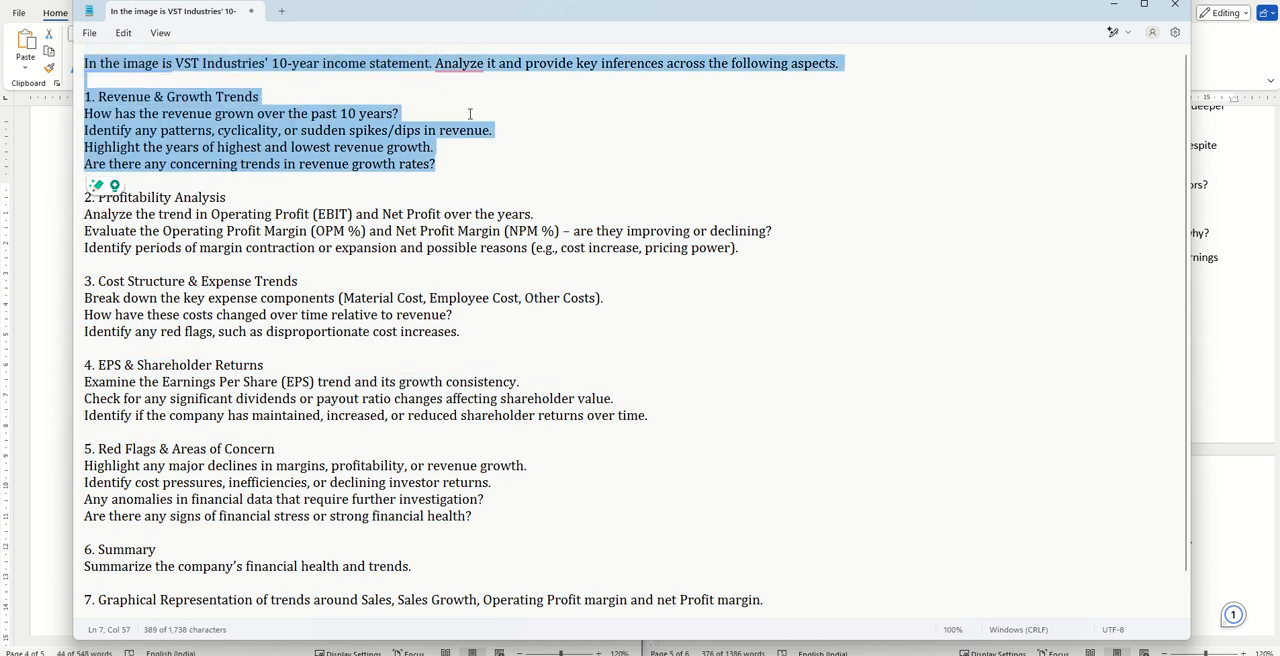
{"action": "left_click", "coordinate": [578, 156]}
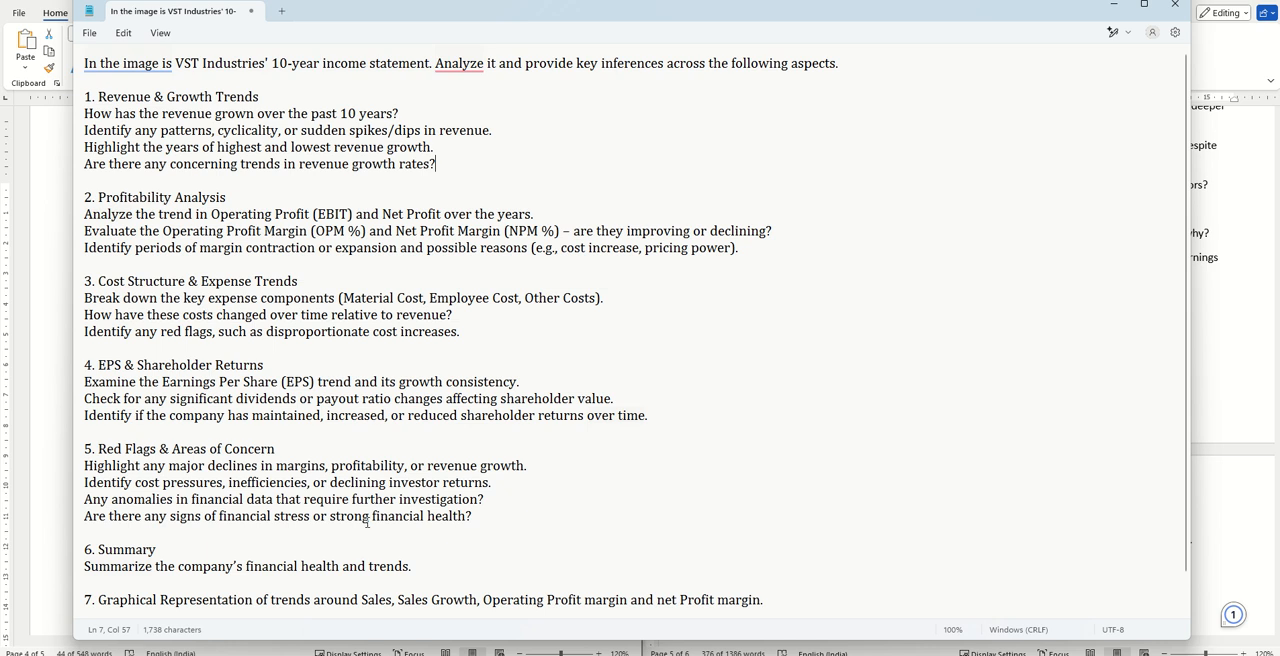
{"action": "left_click_drag", "start_coordinate": [454, 177], "coordinate": [98, 97]}
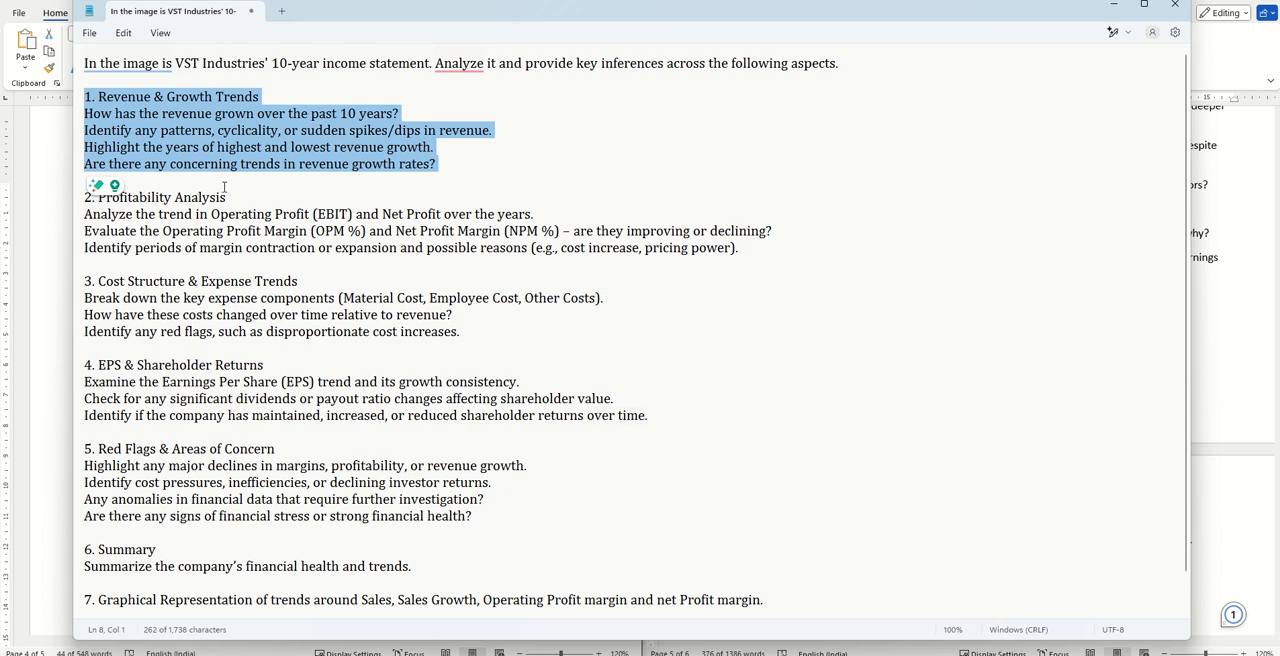
{"action": "left_click_drag", "start_coordinate": [214, 197], "coordinate": [243, 248]}
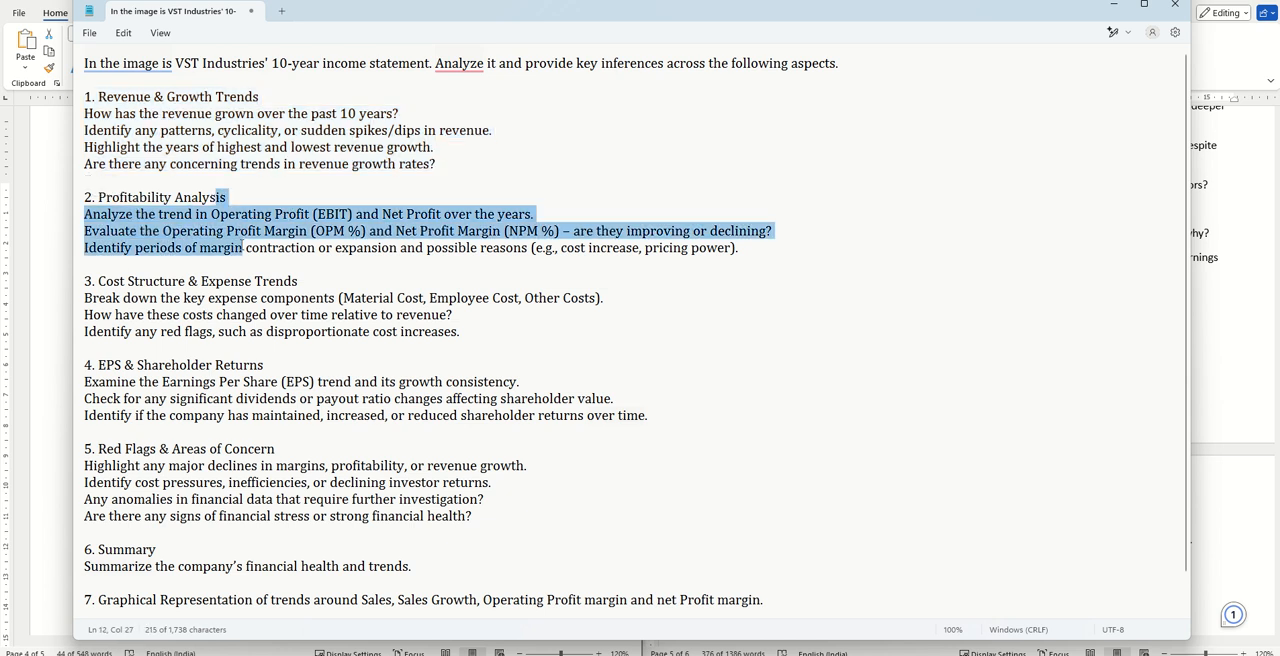
- Switch to the section-by-section NATCO Pharma analysis in Word and review it from Revenue & Growth Trends through Profitability, Cost Structure and Red Flags
{"action": "left_click", "coordinate": [1268, 258]}
{"action": "scroll", "coordinate": [1172, 354], "scroll_direction": "up", "scroll_amount": 15}
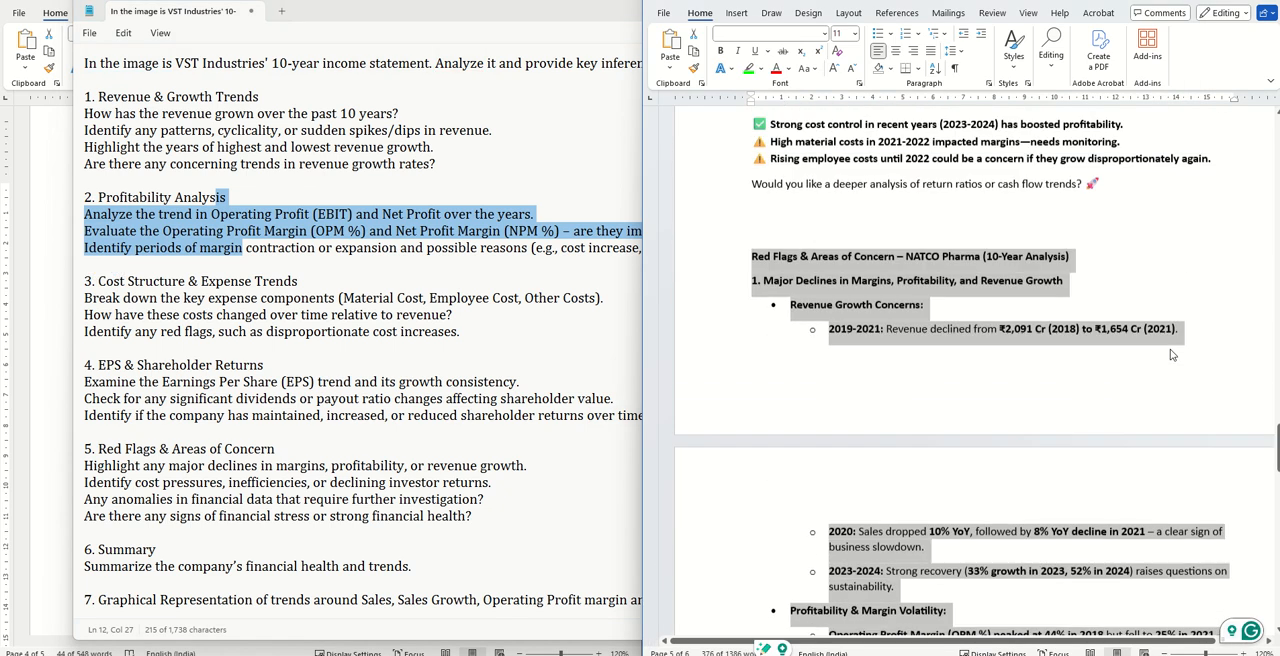
{"action": "scroll", "coordinate": [1172, 354], "scroll_direction": "up", "scroll_amount": 15}
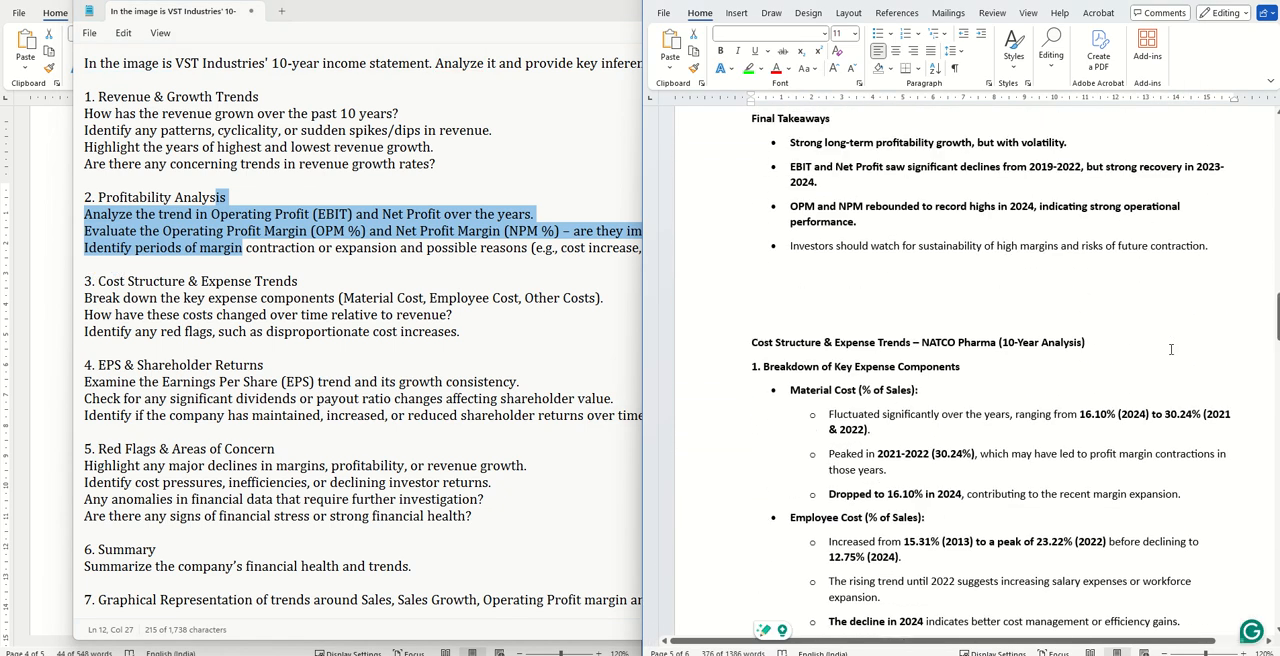
{"action": "scroll", "coordinate": [1170, 349], "scroll_direction": "up", "scroll_amount": 15}
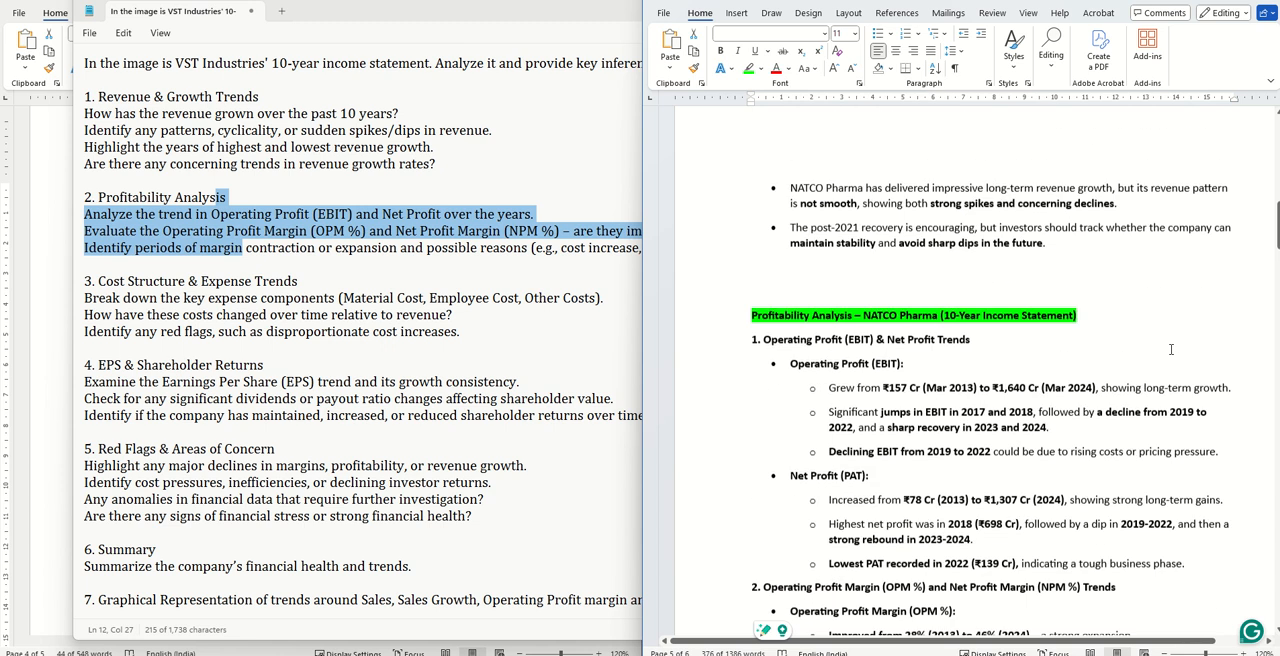
{"action": "scroll", "coordinate": [1170, 349], "scroll_direction": "up", "scroll_amount": 15}
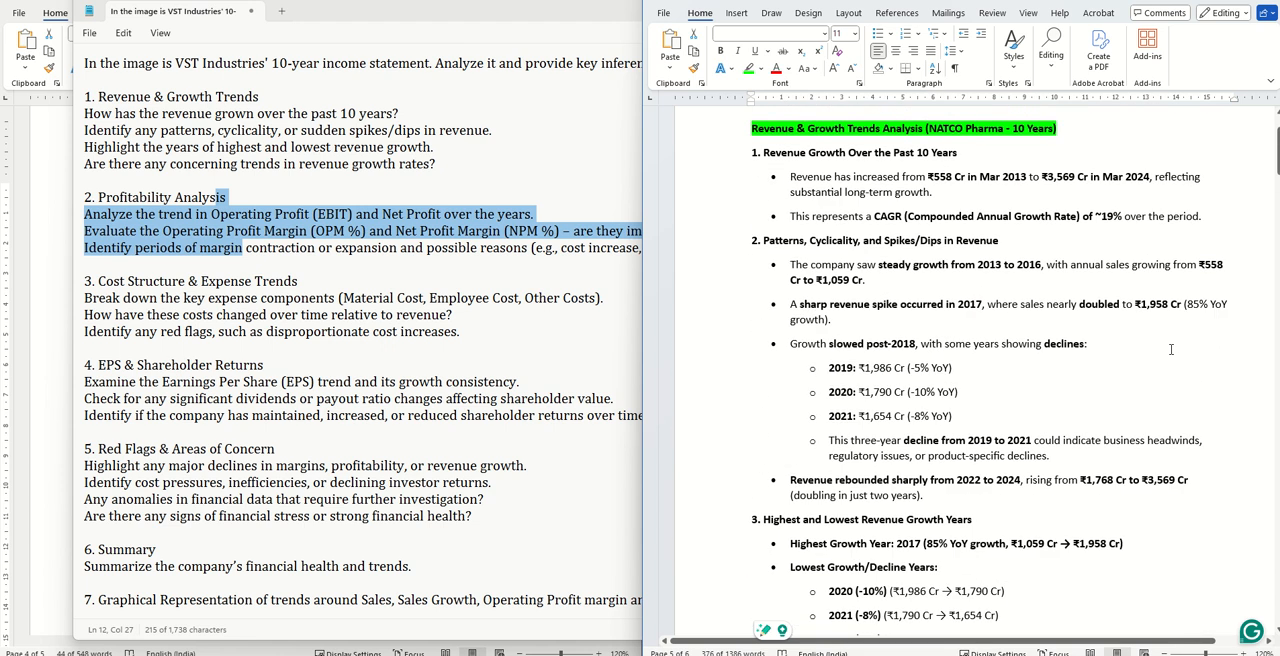
{"action": "scroll", "coordinate": [1170, 349], "scroll_direction": "down", "scroll_amount": 10}
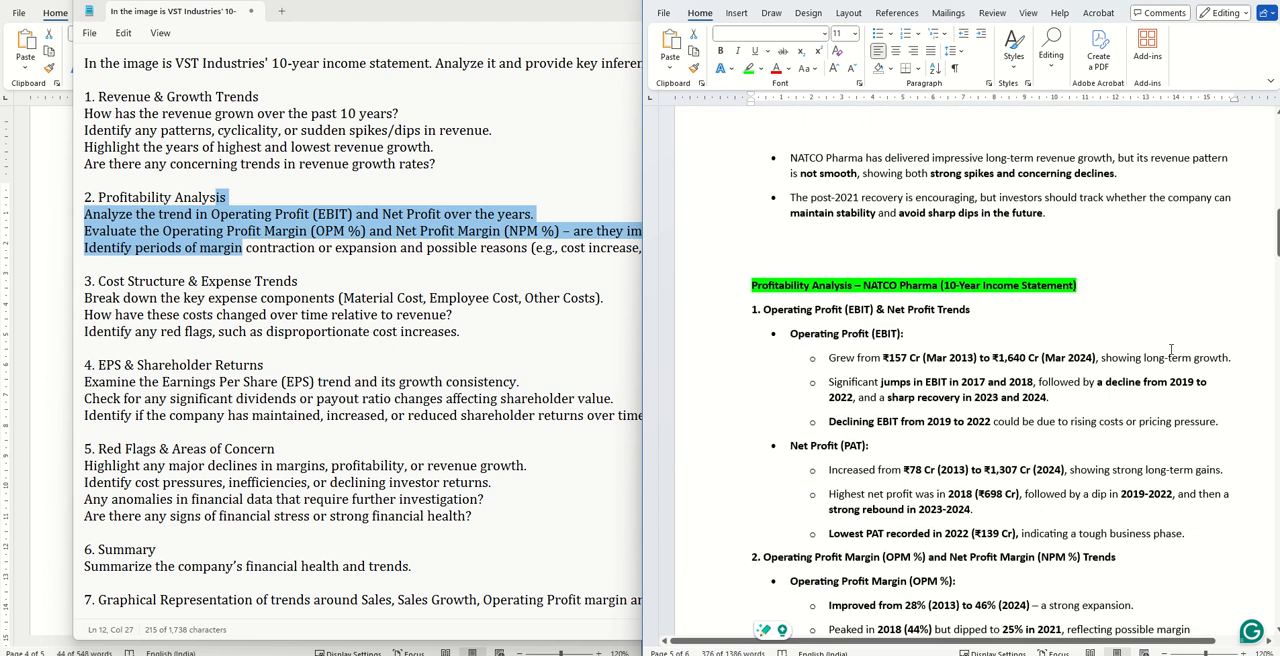
{"action": "scroll", "coordinate": [1170, 349], "scroll_direction": "down", "scroll_amount": 15}
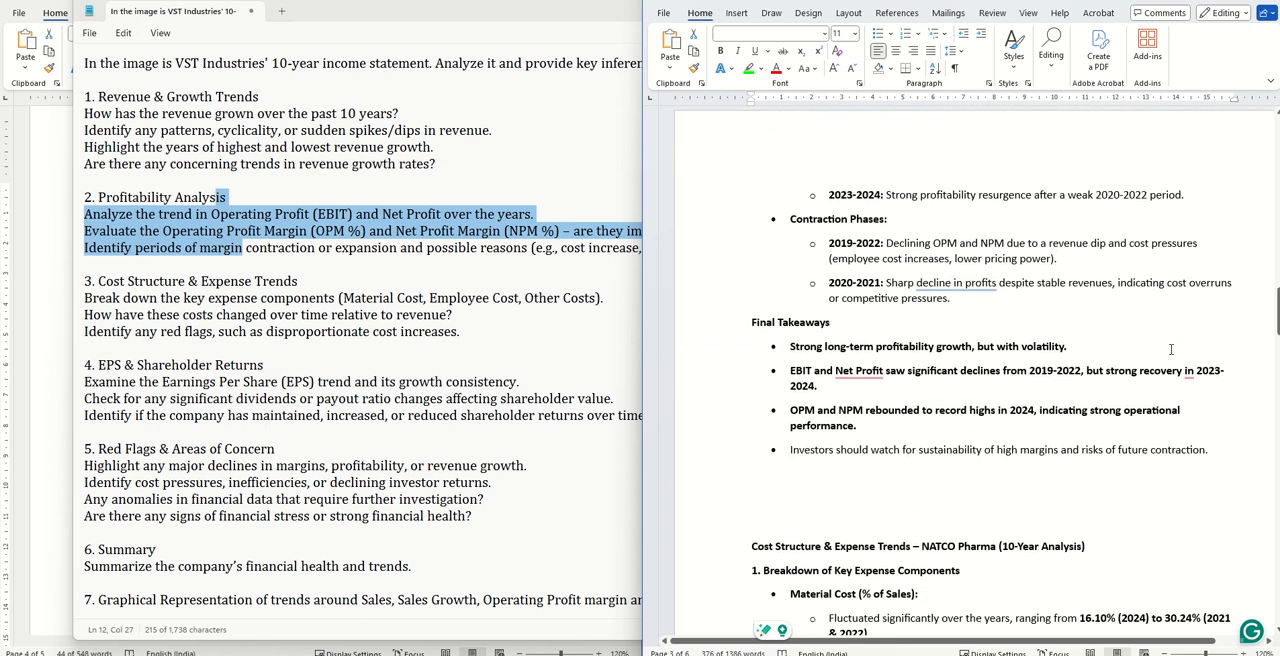
{"action": "scroll", "coordinate": [1088, 318], "scroll_direction": "down", "scroll_amount": 3}
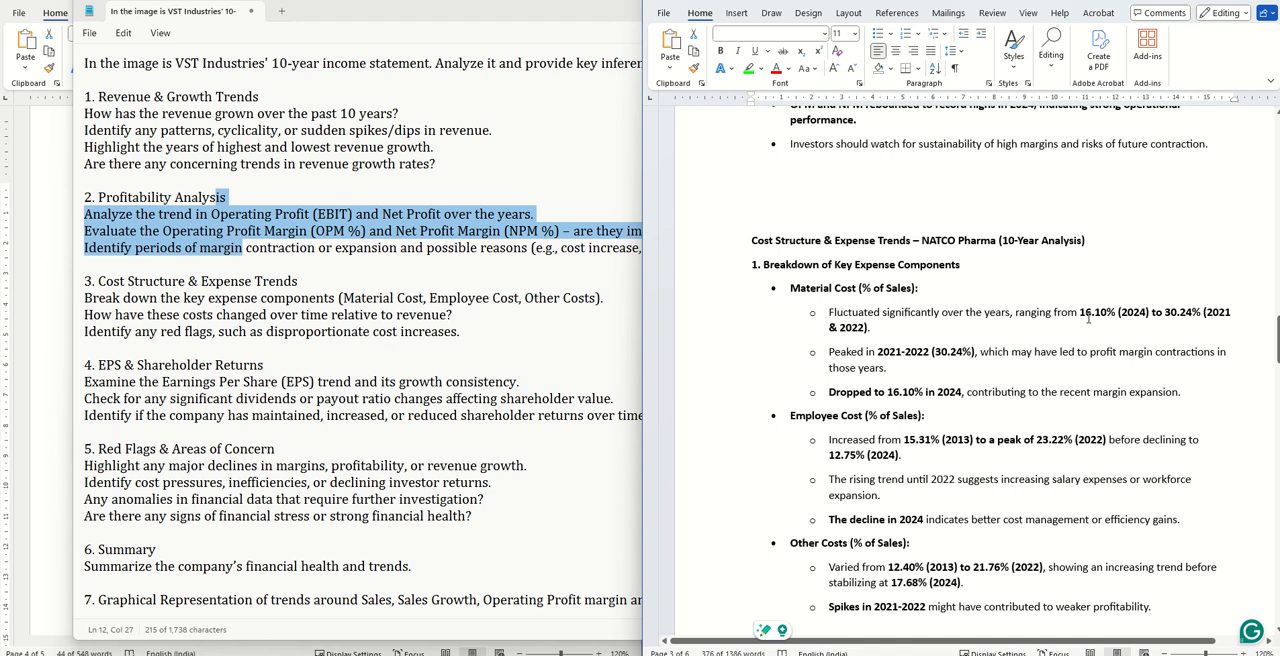
{"action": "scroll", "coordinate": [1088, 318], "scroll_direction": "down", "scroll_amount": 13}
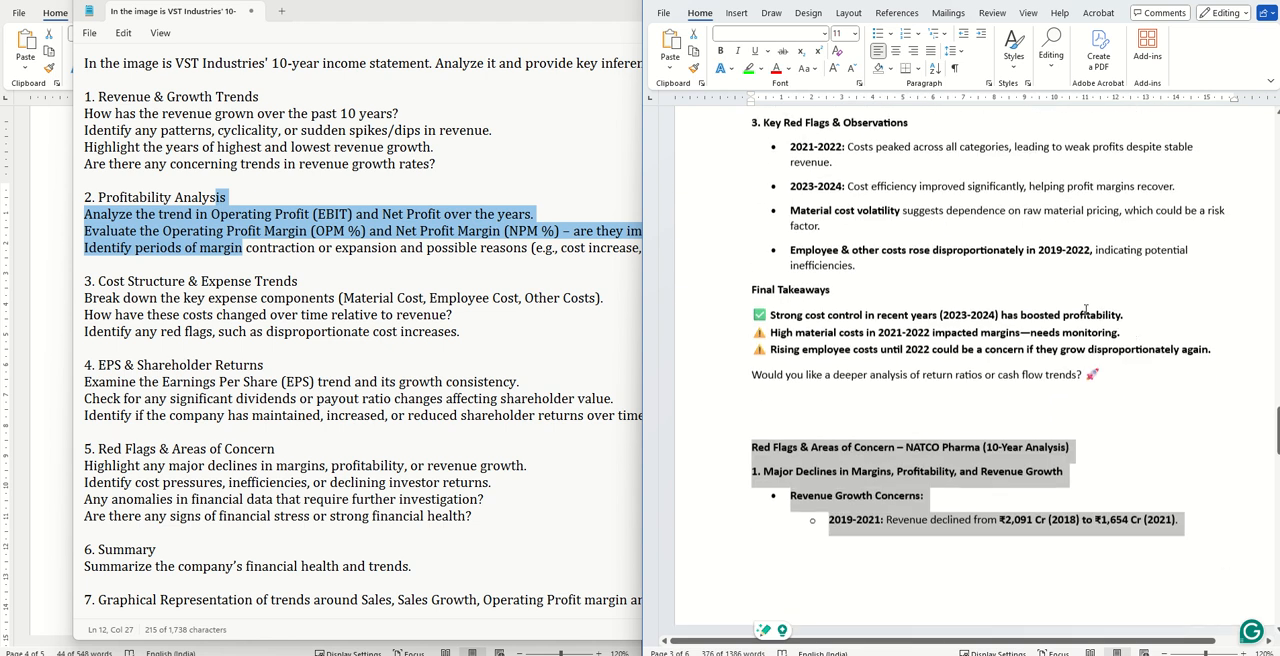